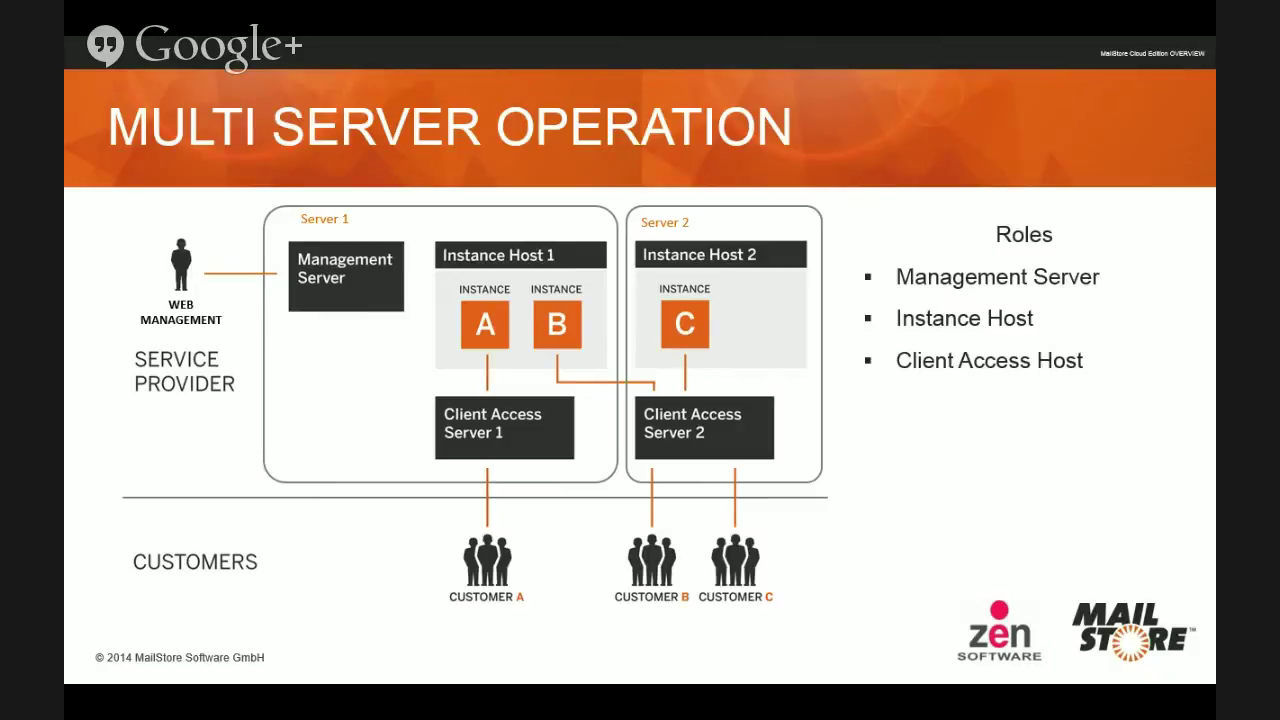
# Step: Advance the MailStore slideshow to the Hardware Requirements slide and bring up the window switcher
pyautogui.press('Right')
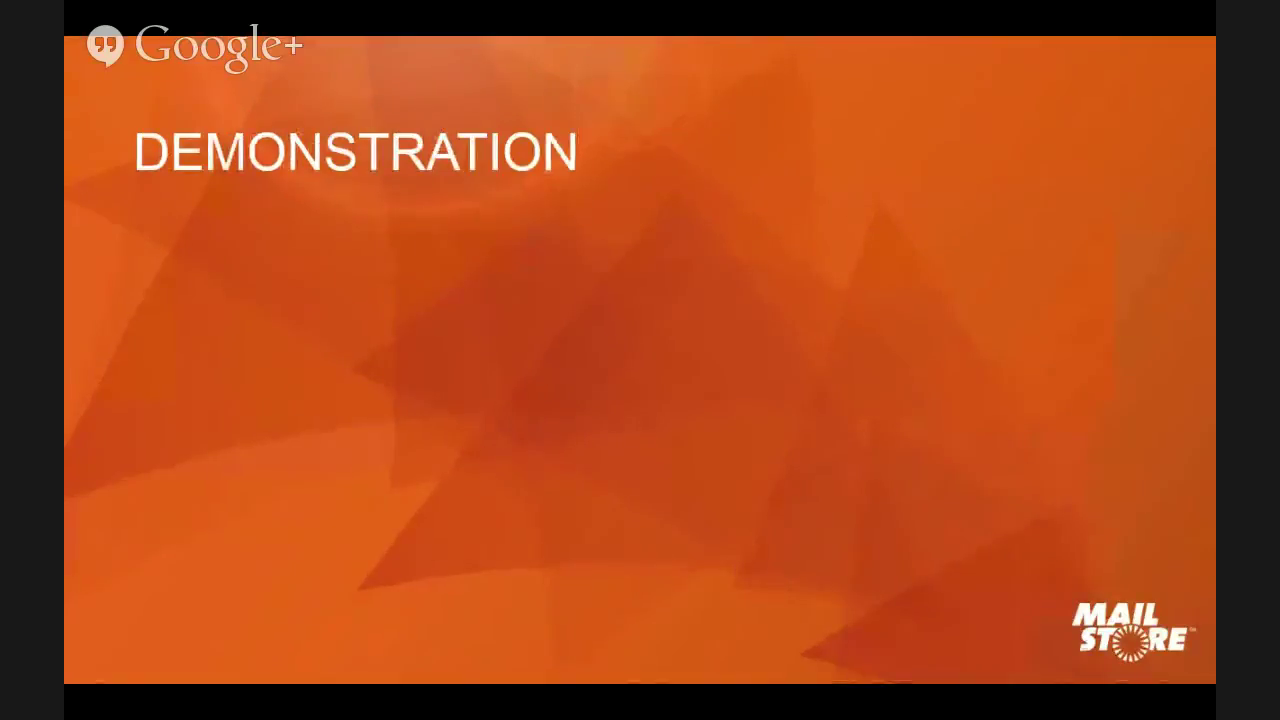
pyautogui.hotkey('alt', 'Tab')
pyautogui.hotkey('alt', 'Tab')
pyautogui.hotkey('alt', 'Tab')
pyautogui.hotkey('alt', 'Tab')
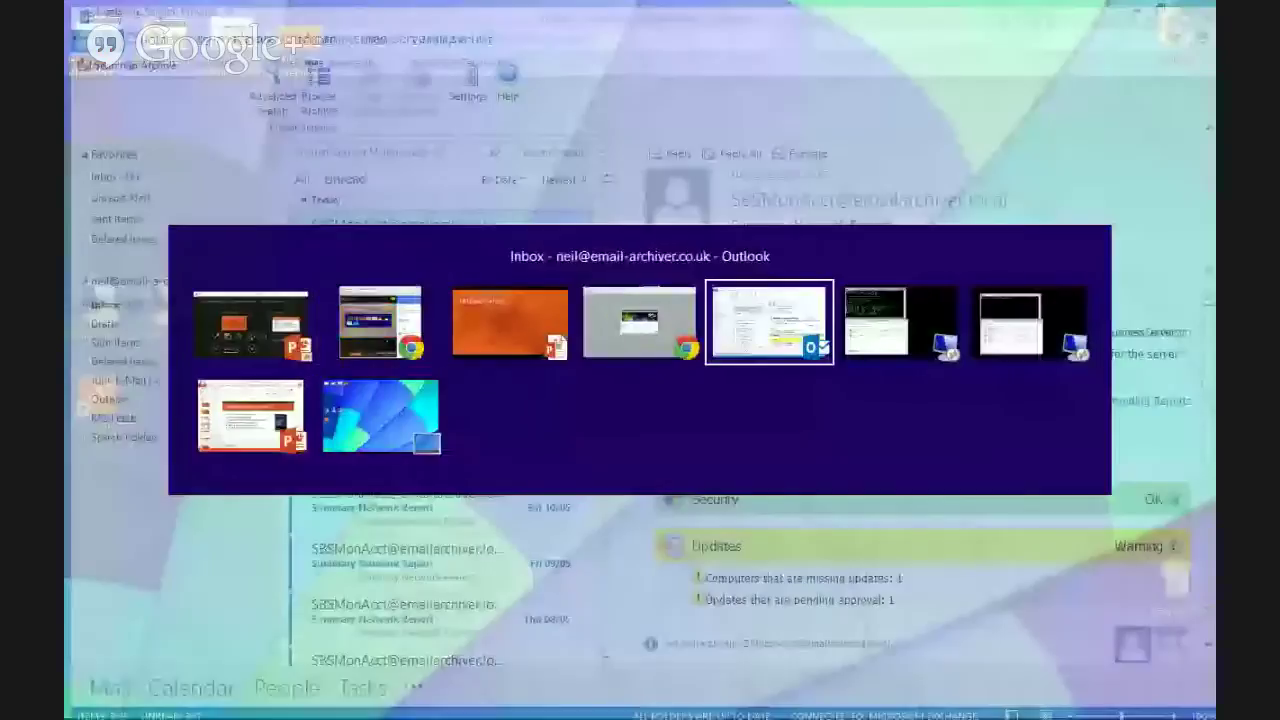
pyautogui.hotkey('alt', 'Tab')
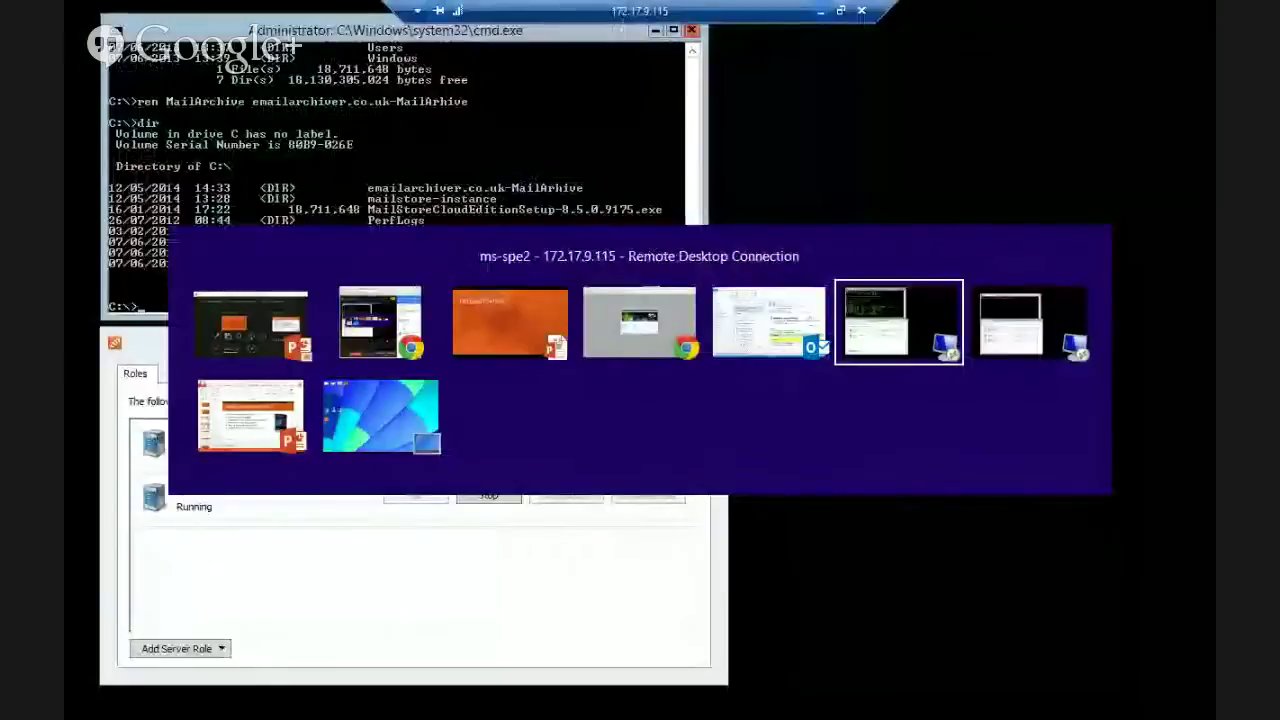
# Step: In the 172.17.9.142 remote session, arrange the command prompt and MailStore role configuration windows
pyautogui.hotkey('alt', 'Tab')
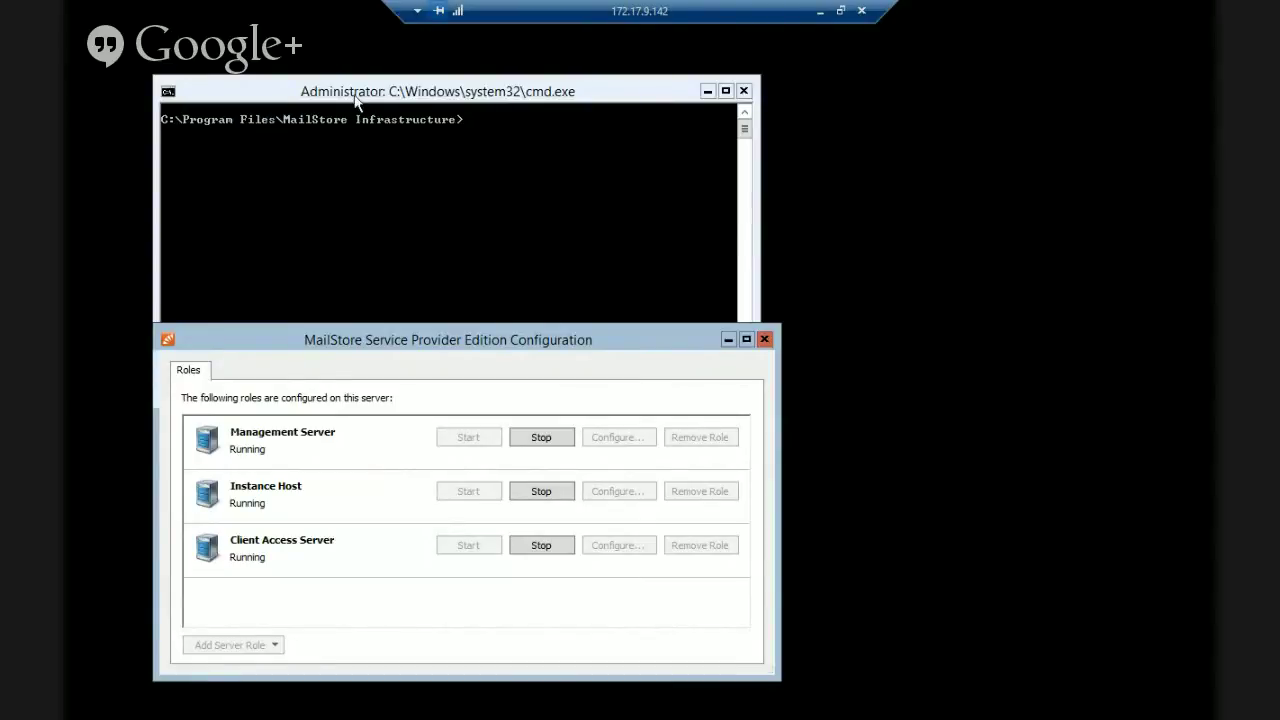
pyautogui.moveTo(356, 100); pyautogui.dragTo(354, 73)
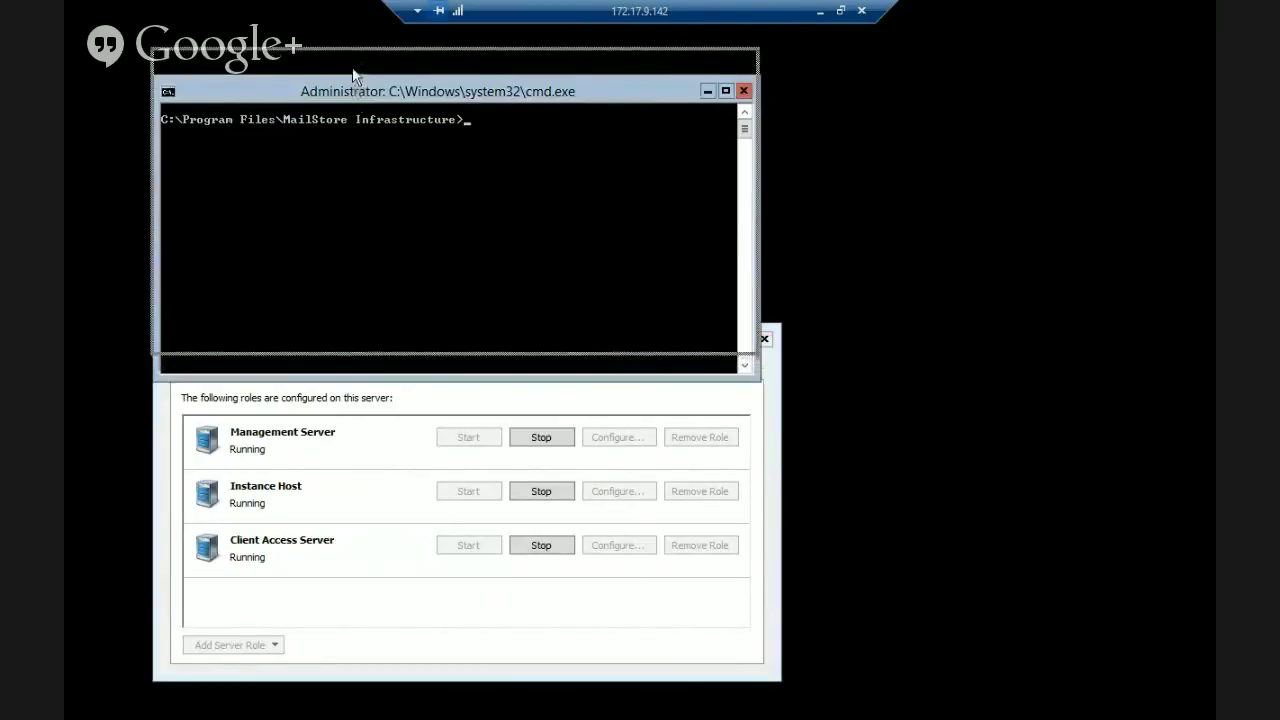
pyautogui.click(536, 577)
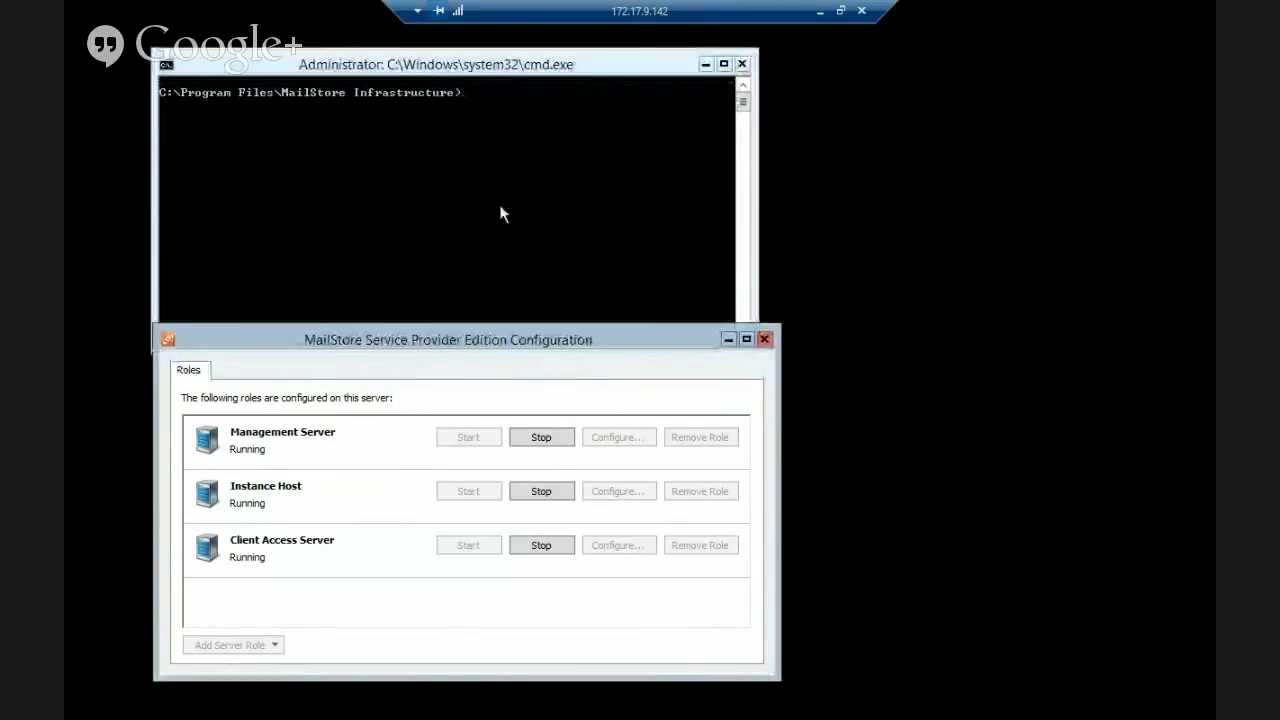
pyautogui.click(469, 118)
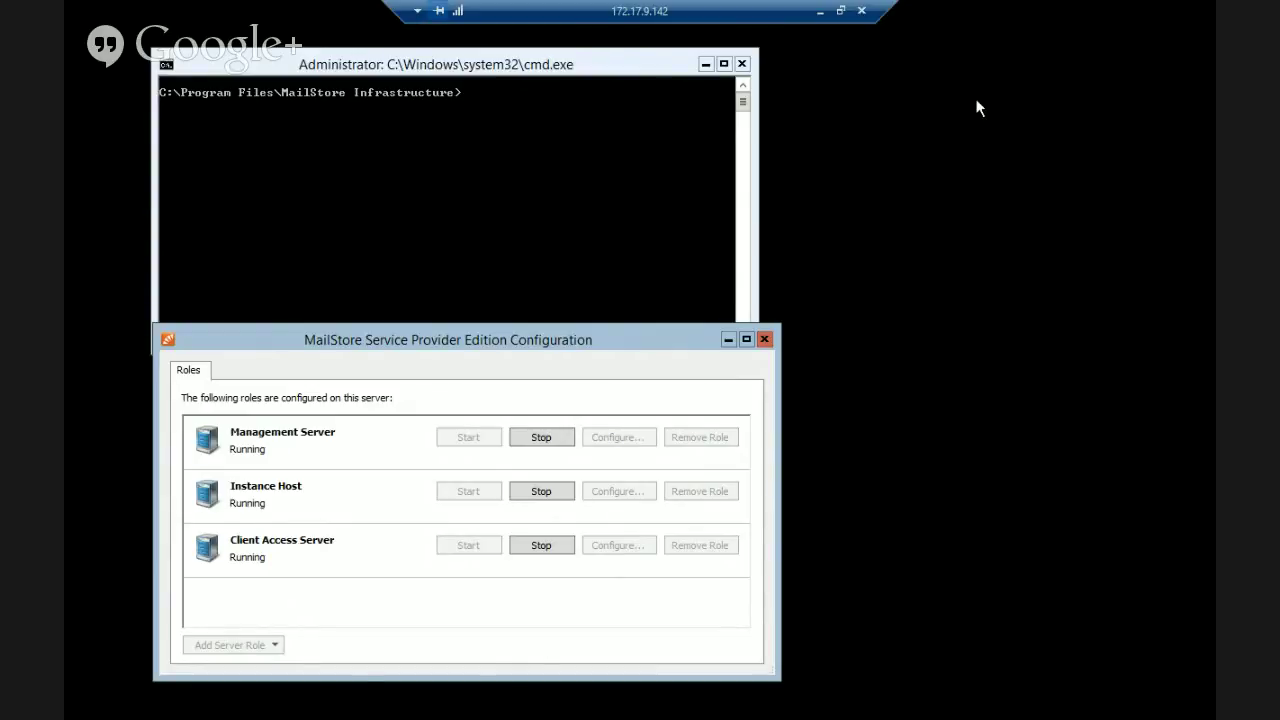
# Step: Minimize the first server's session and switch to the 172.17.9.115 remote session
pyautogui.hotkey('alt', 'Tab')
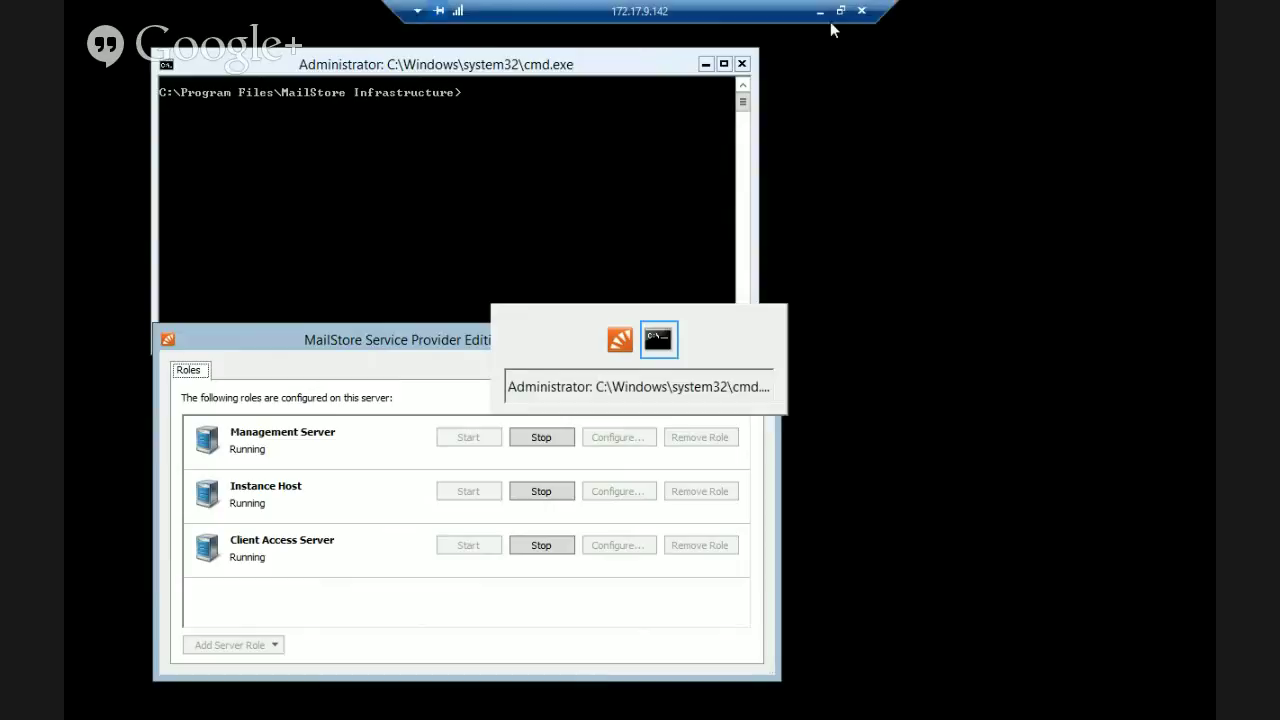
pyautogui.click(816, 11)
pyautogui.hotkey('alt', 'Tab')
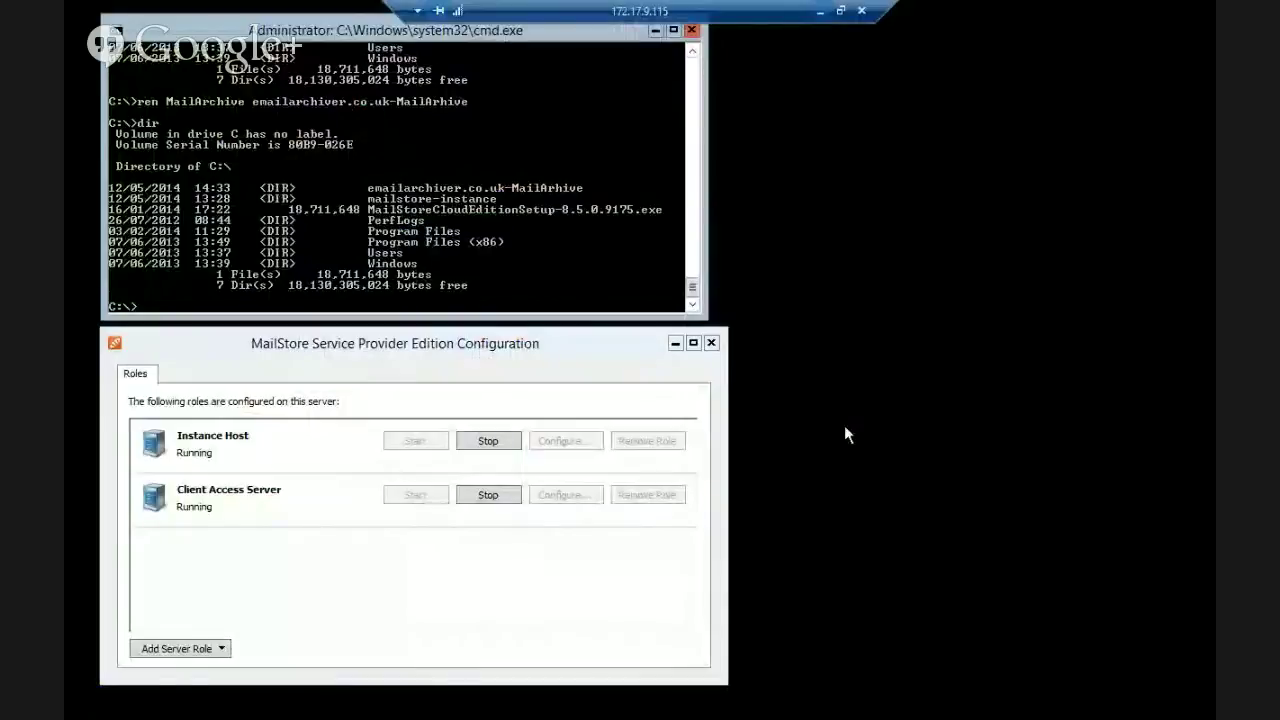
# Step: Minimize the 172.17.9.115 session, returning to the local Demonstration slide
pyautogui.click(521, 256)
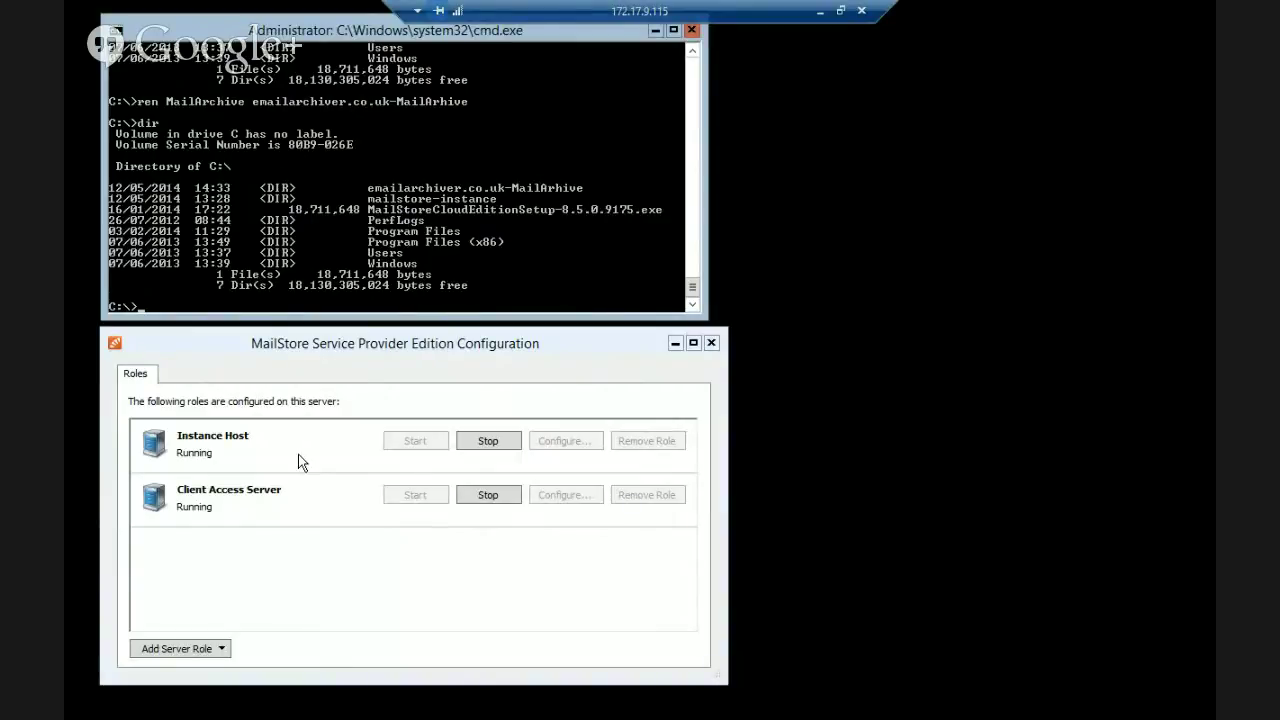
pyautogui.hotkey('alt', 'Tab')
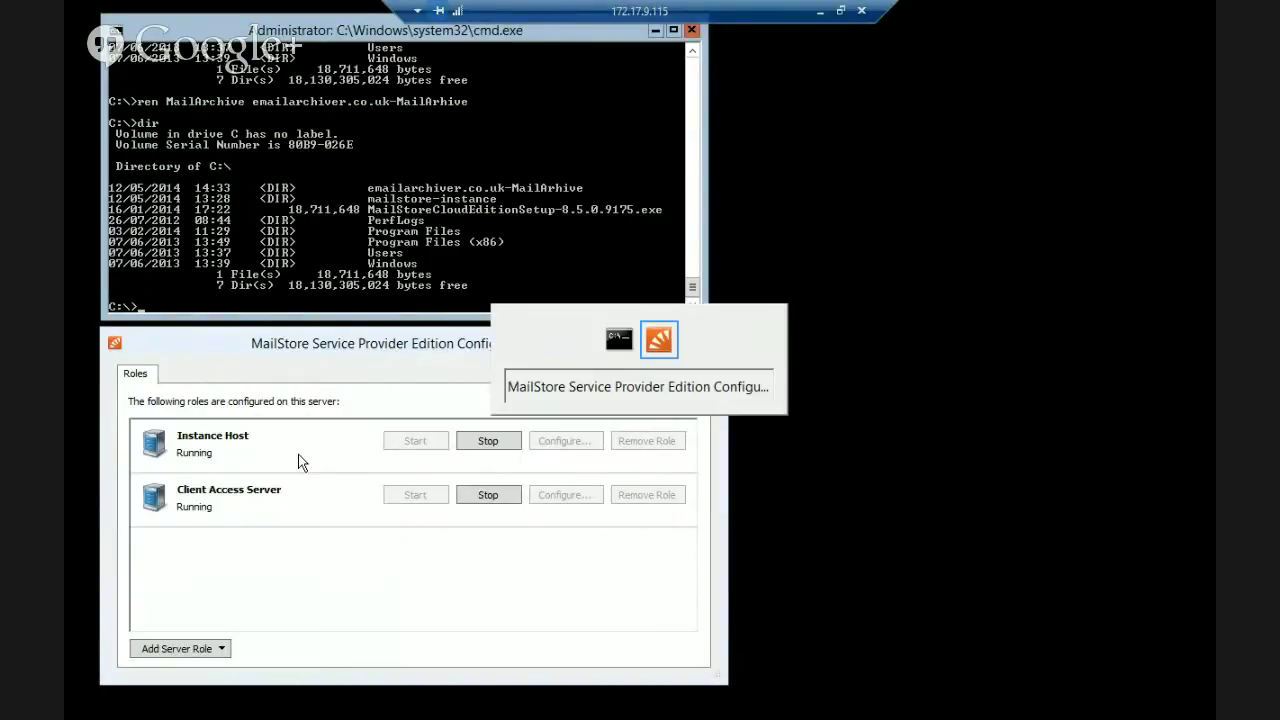
pyautogui.click(820, 14)
pyautogui.hotkey('alt', 'Tab')
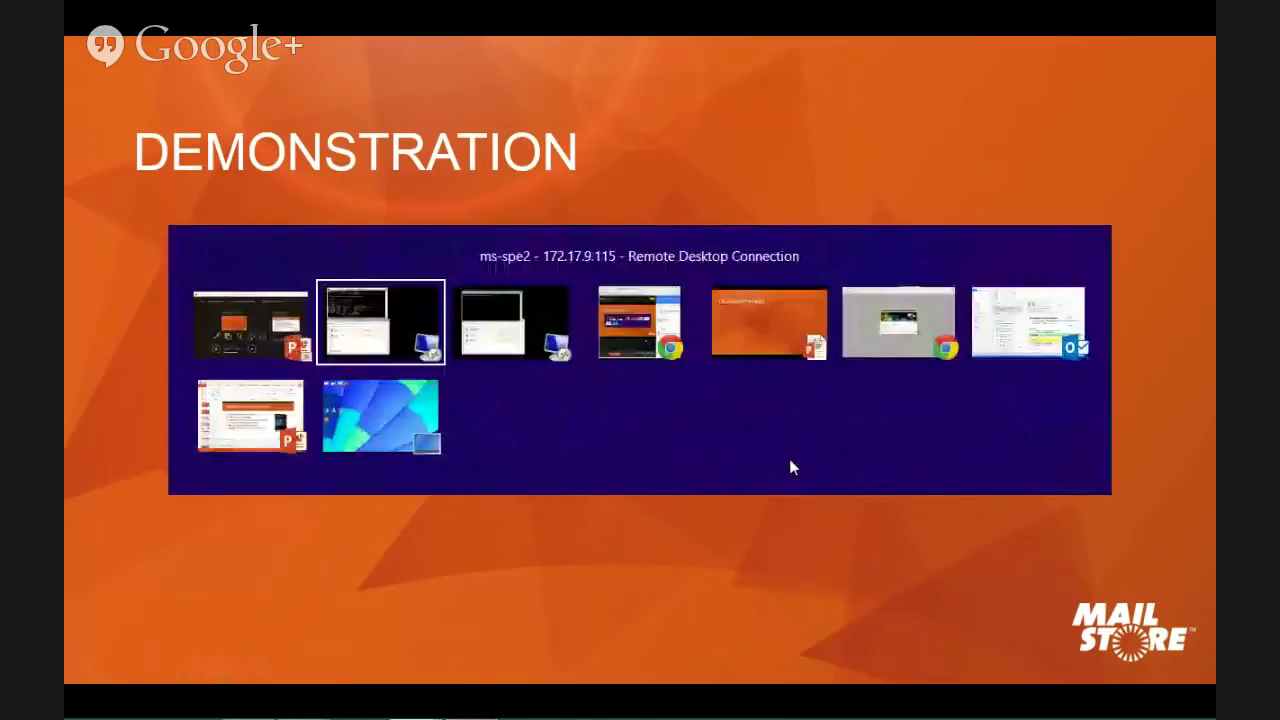
# Step: Log in to the Management Console on port 8470 with the administrator password and view Instances
pyautogui.press('Tab')
pyautogui.press('Tab')
pyautogui.press('Tab')
pyautogui.press('Tab')
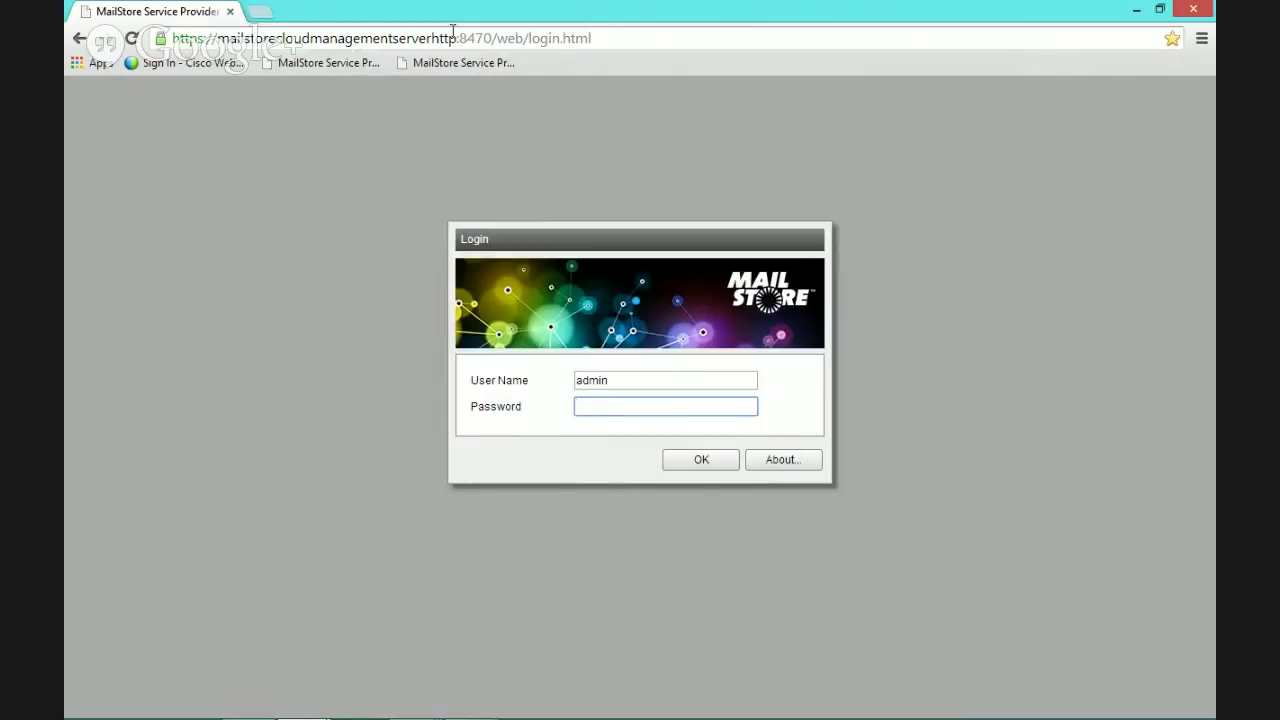
pyautogui.moveTo(492, 38); pyautogui.dragTo(459, 38)
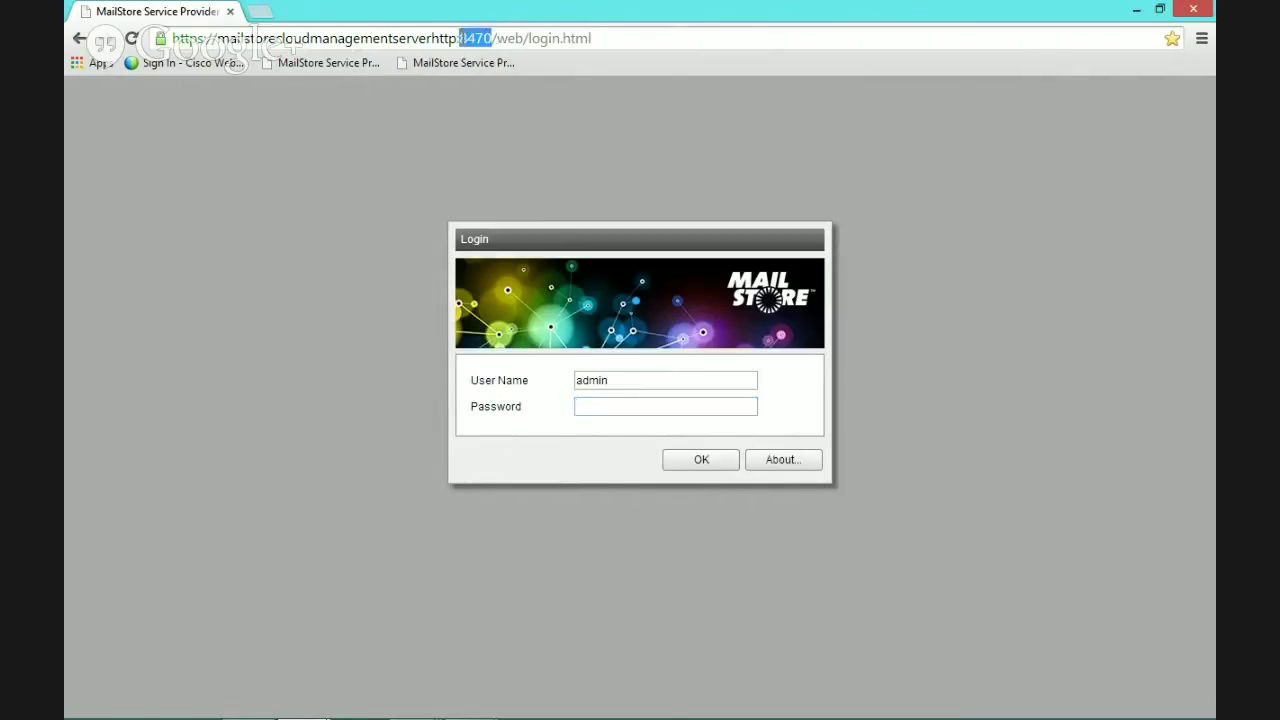
pyautogui.click(668, 405)
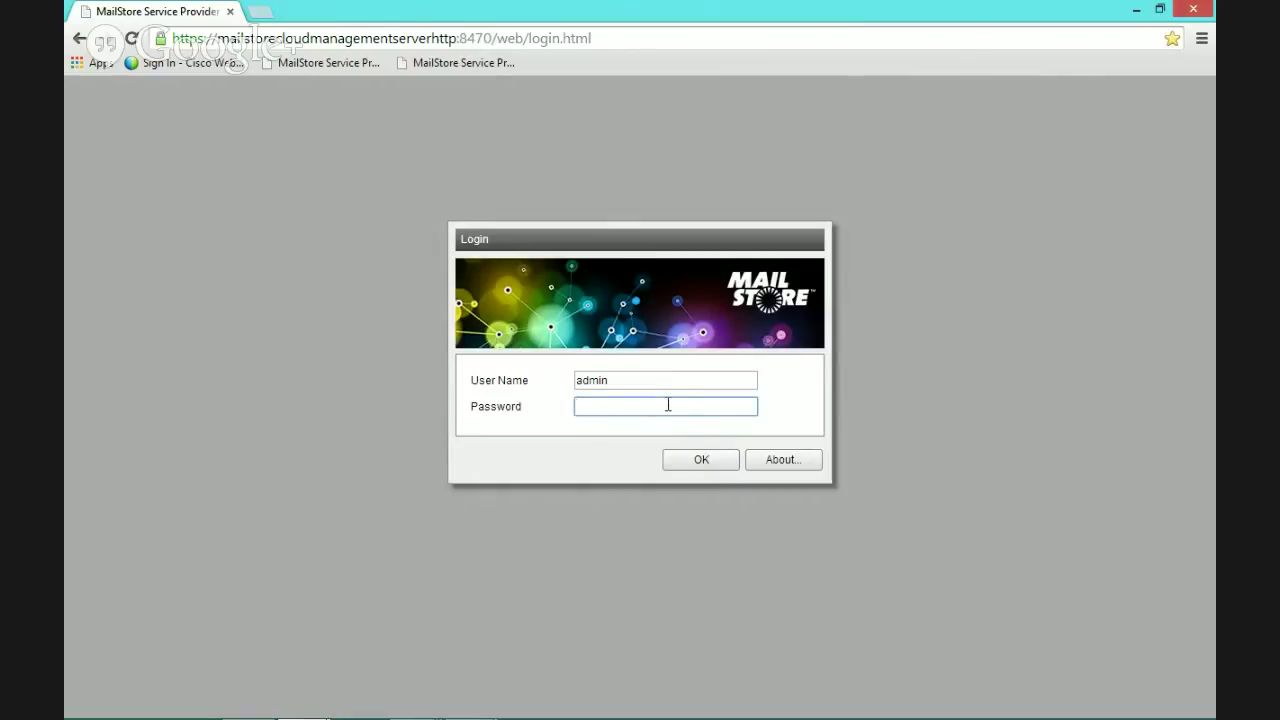
pyautogui.press('Return')
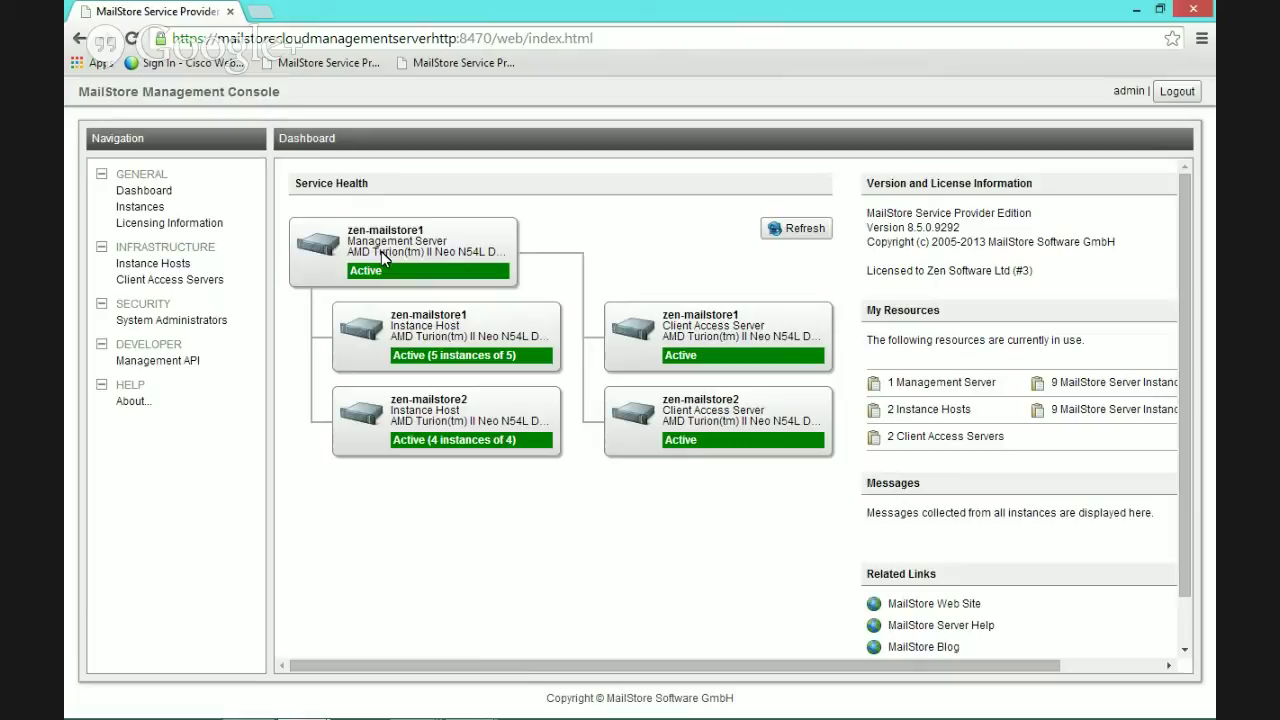
pyautogui.click(133, 210)
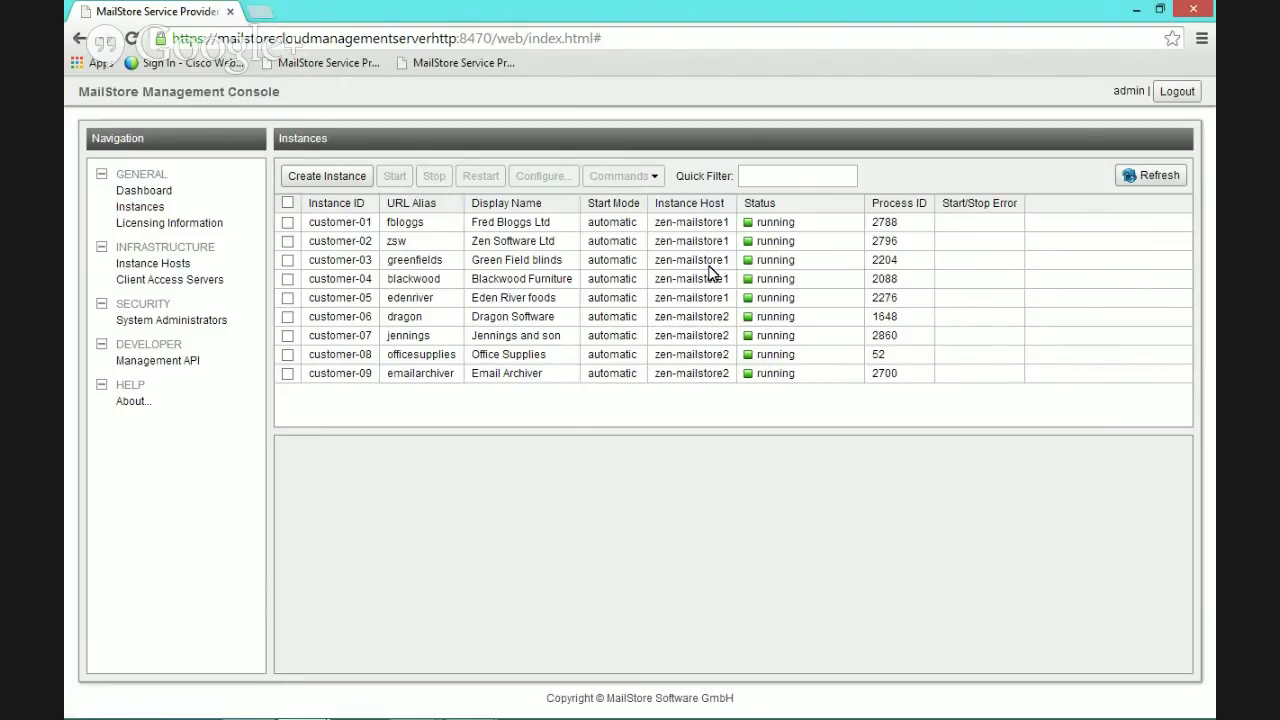
# Step: Start a new instance from the Instances list of nine running customers
pyautogui.click(348, 186)
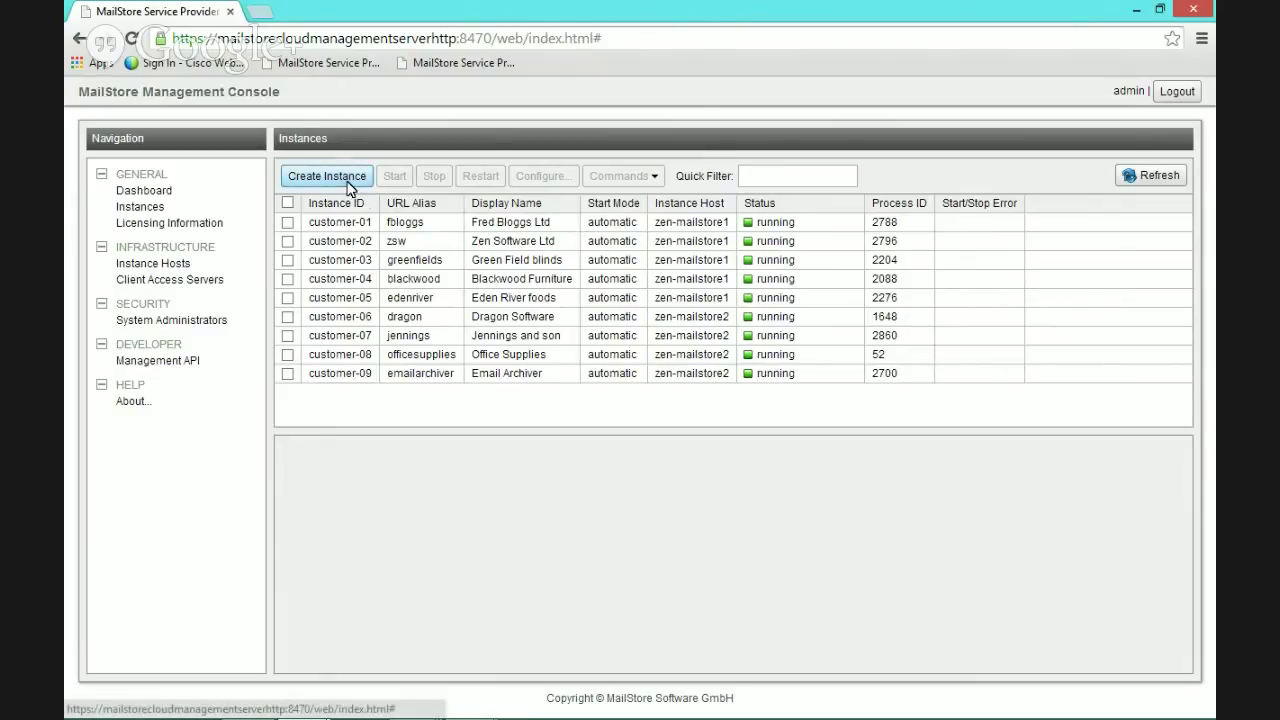
# Step: Create instance ID customer-10 and give it the URL alias neilandco
pyautogui.write('customer-10')
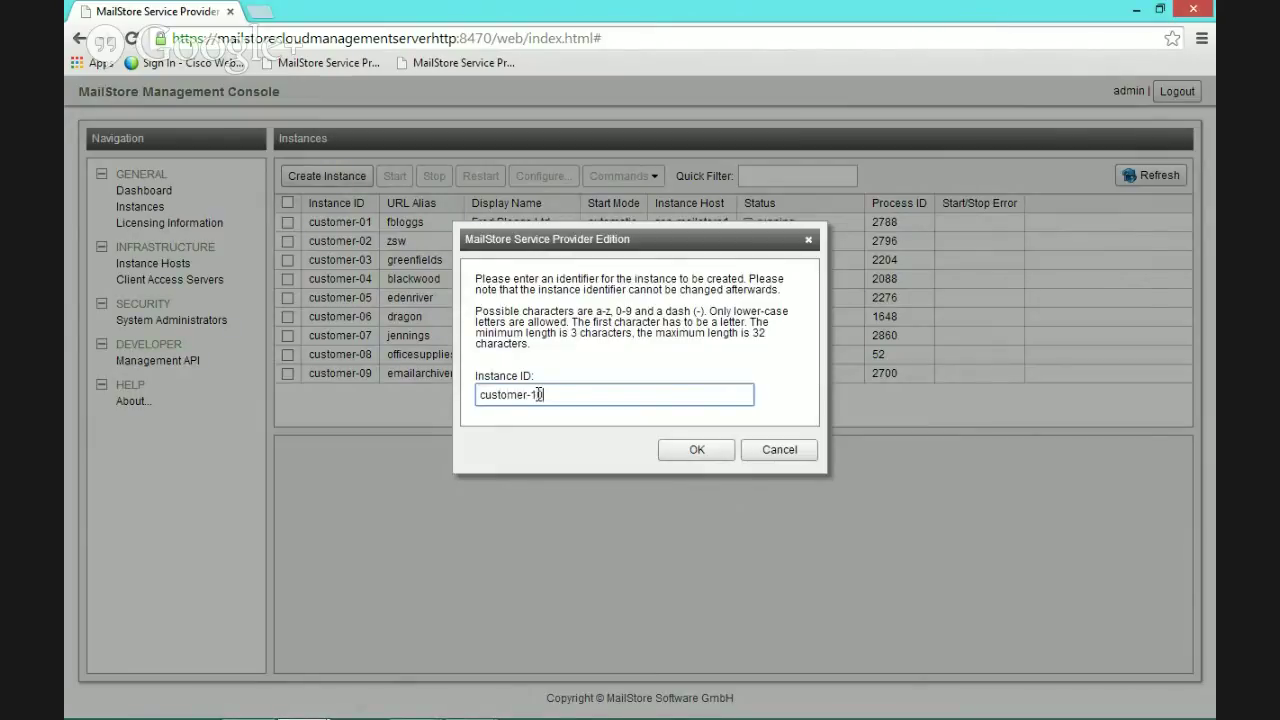
pyautogui.click(676, 452)
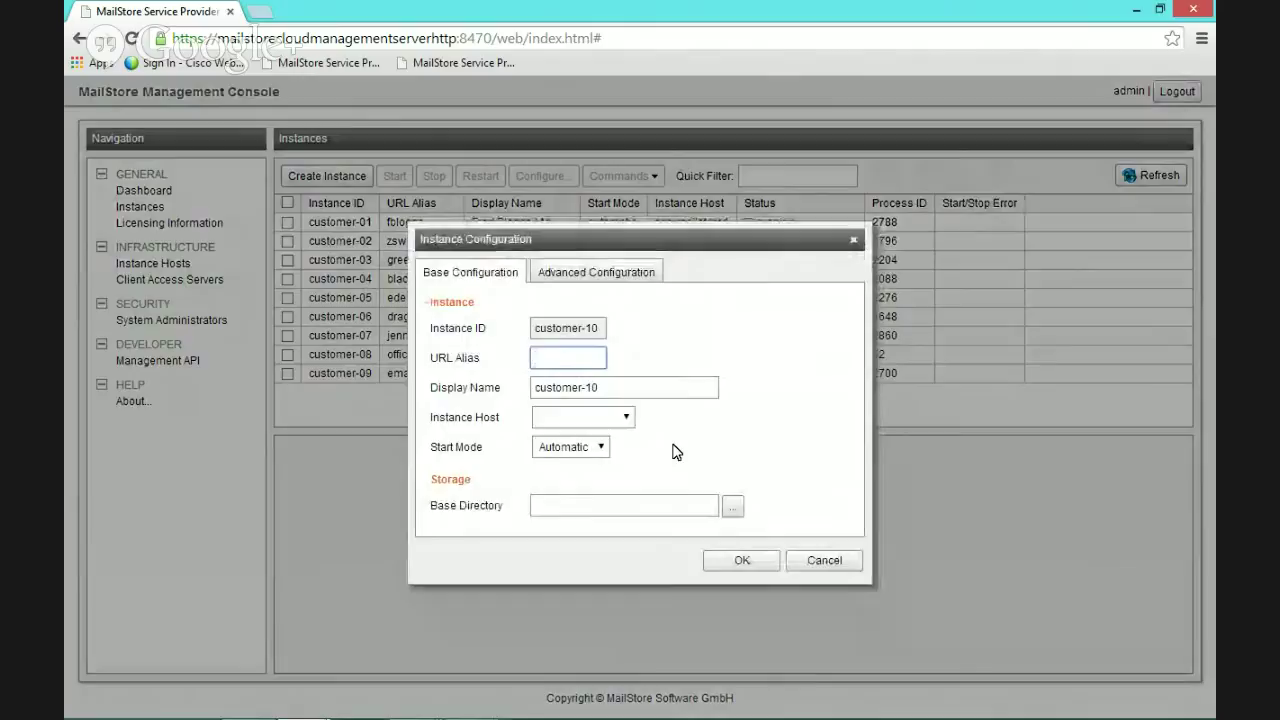
pyautogui.write('neil')
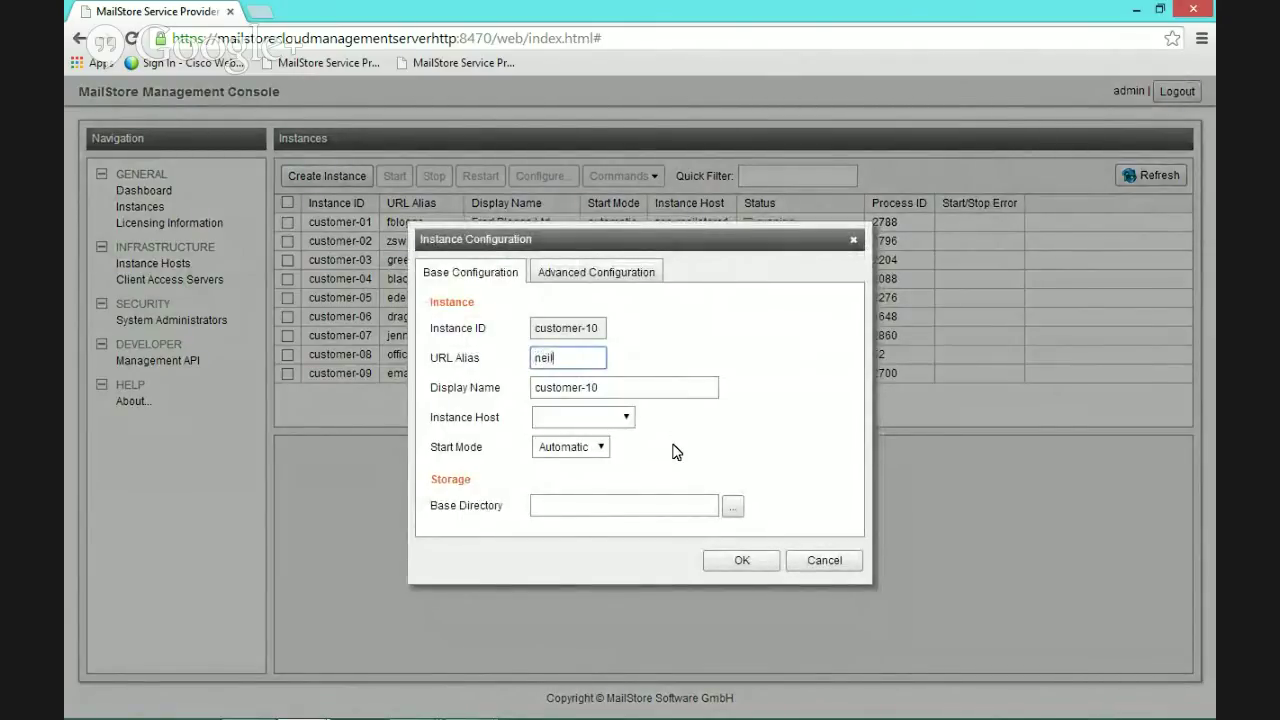
pyautogui.write('andco')
# Step: Set the display name to 'Neil and Co' and the instance host to zen-mailstore2
pyautogui.click(622, 390)
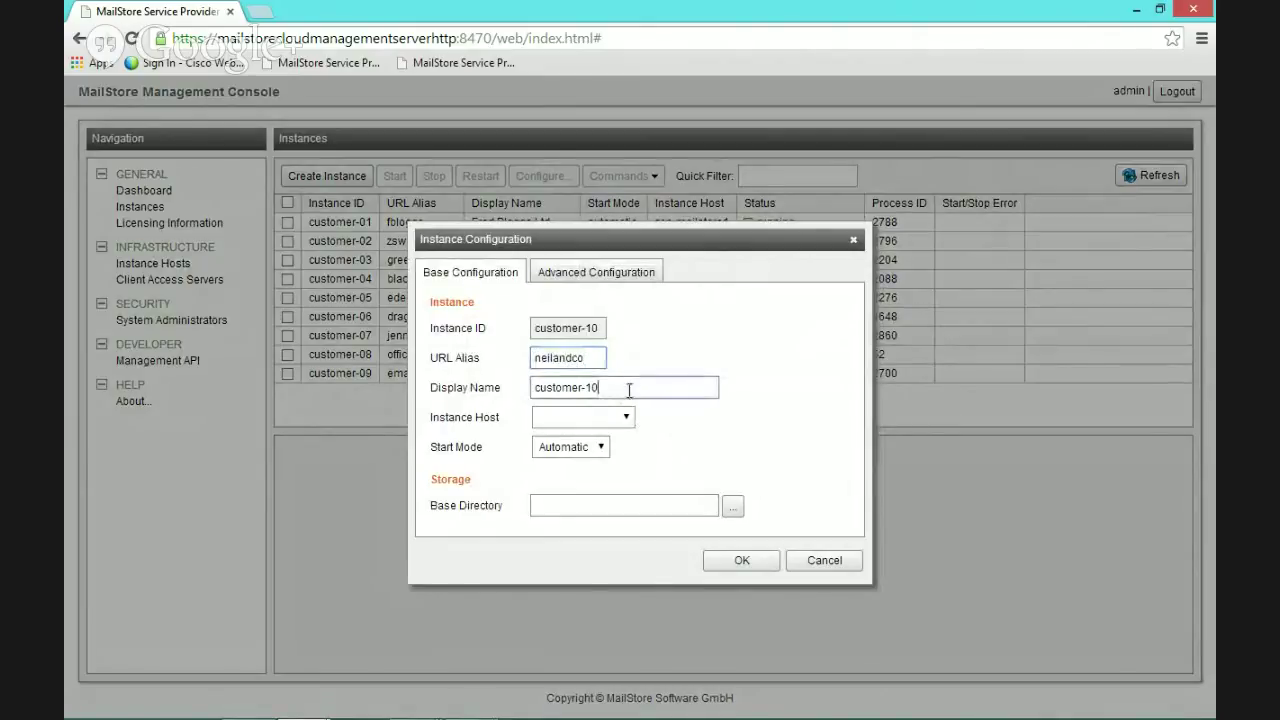
pyautogui.moveTo(636, 389); pyautogui.dragTo(520, 392)
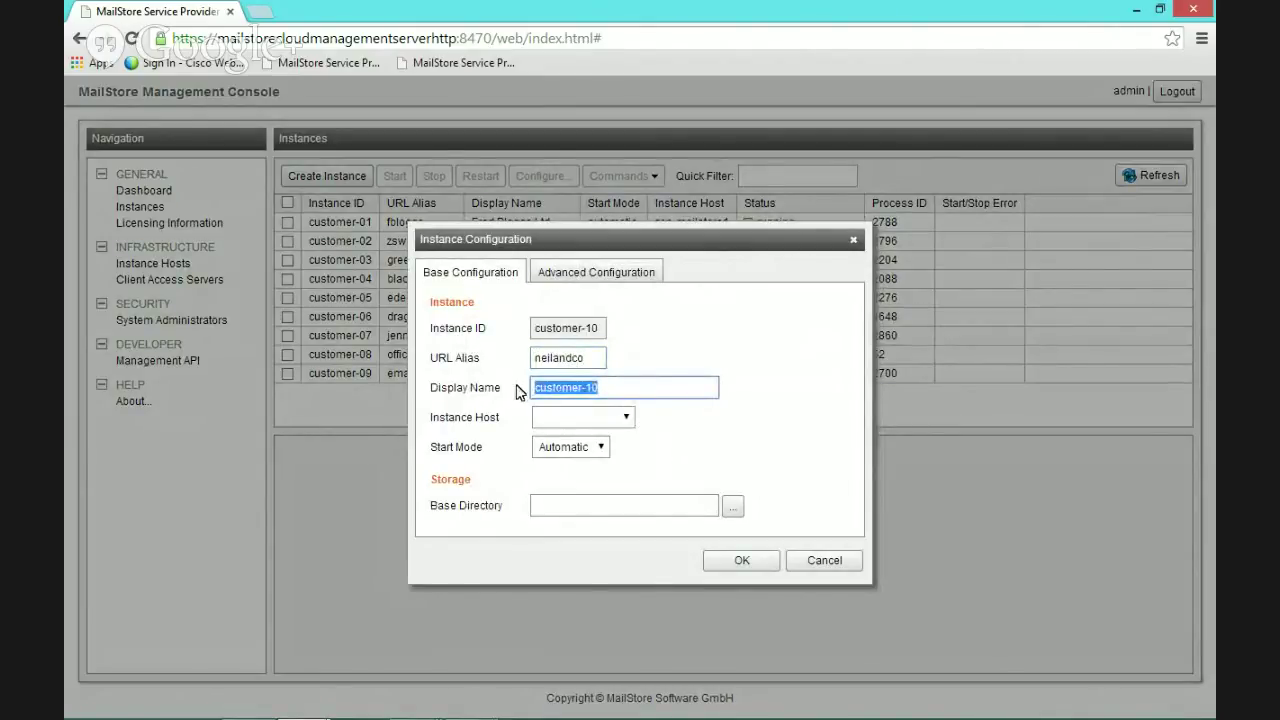
pyautogui.write('Neil ')
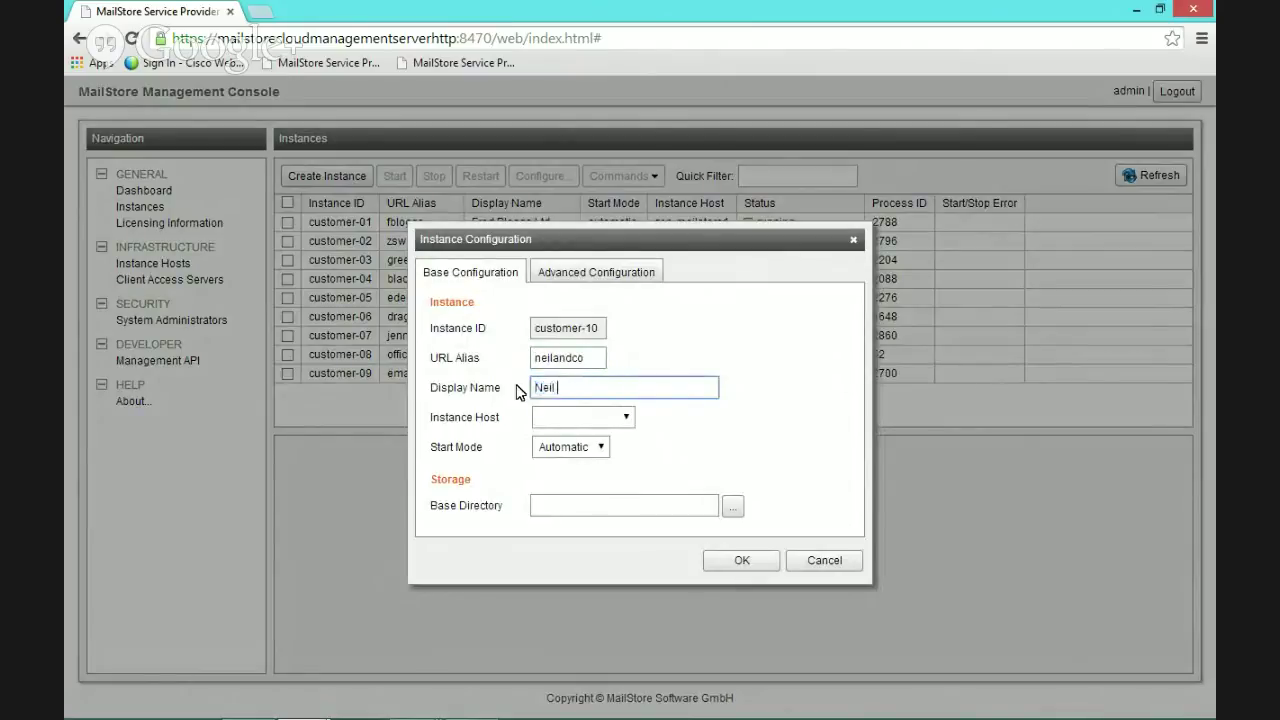
pyautogui.write('and Co')
pyautogui.click(609, 420)
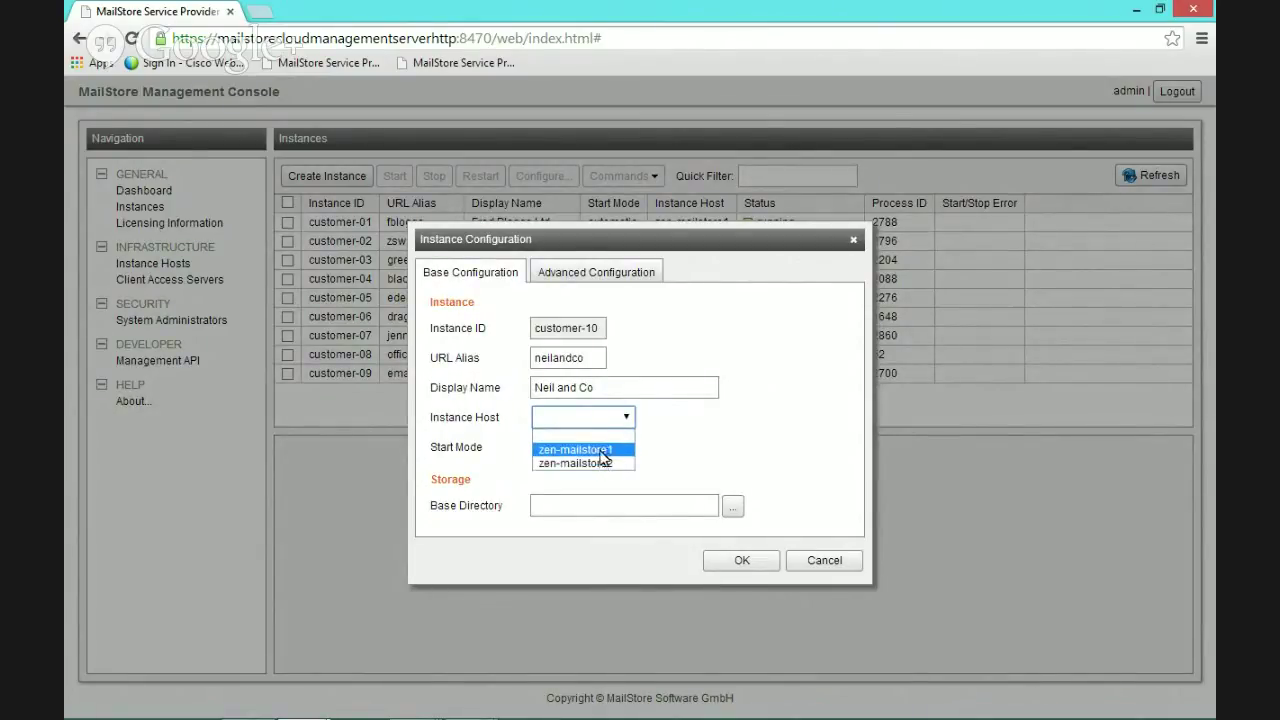
pyautogui.click(601, 463)
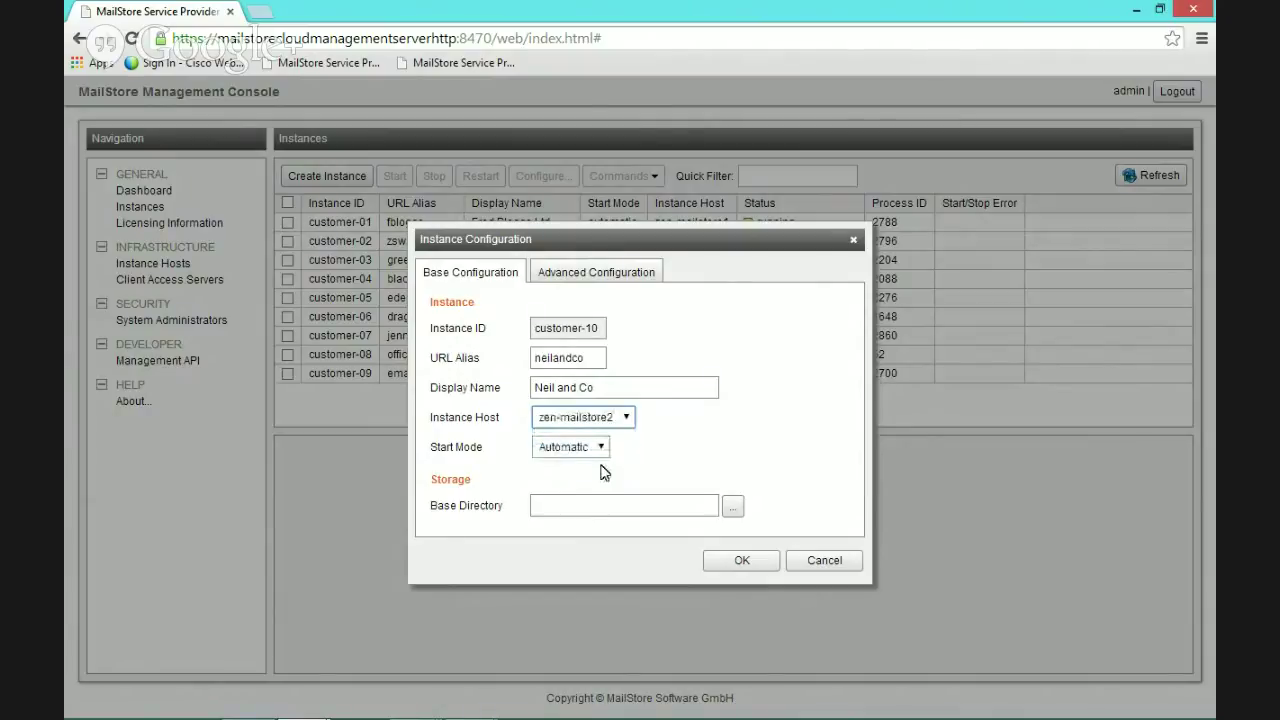
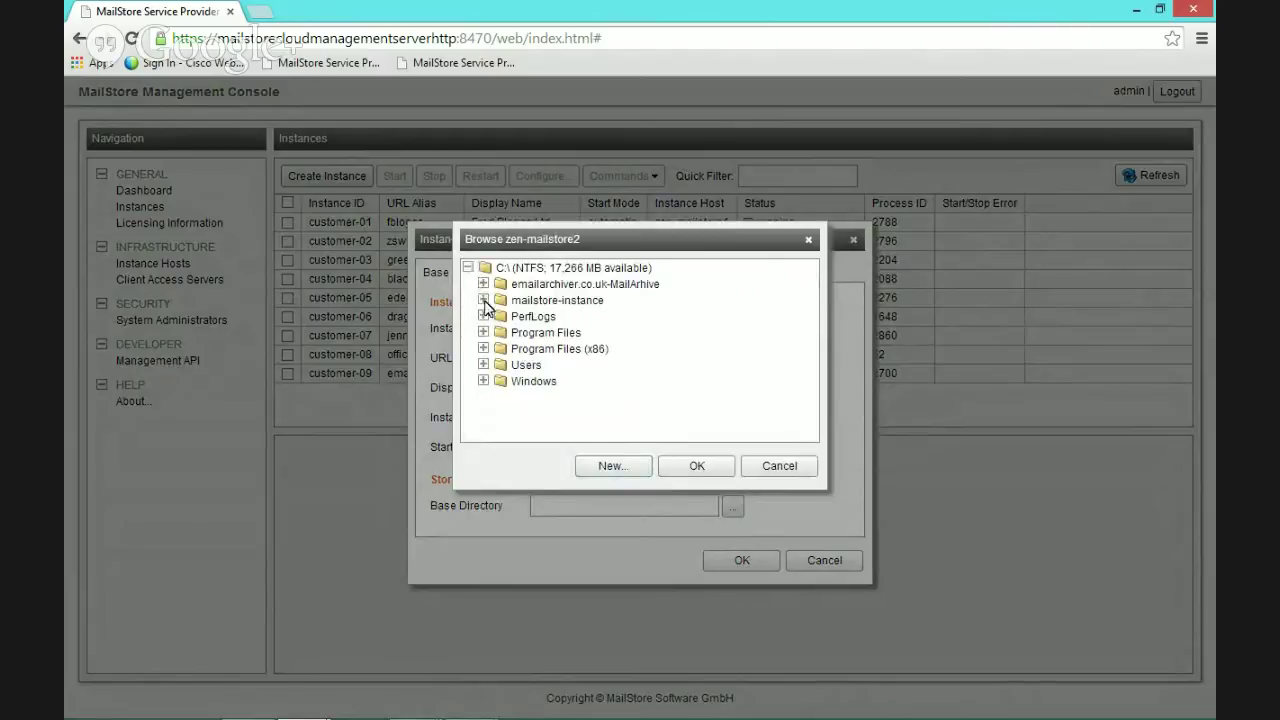
# Step: Create folder customer-10 under C:\mailstore-instance and use it as the base directory
pyautogui.click(484, 300)
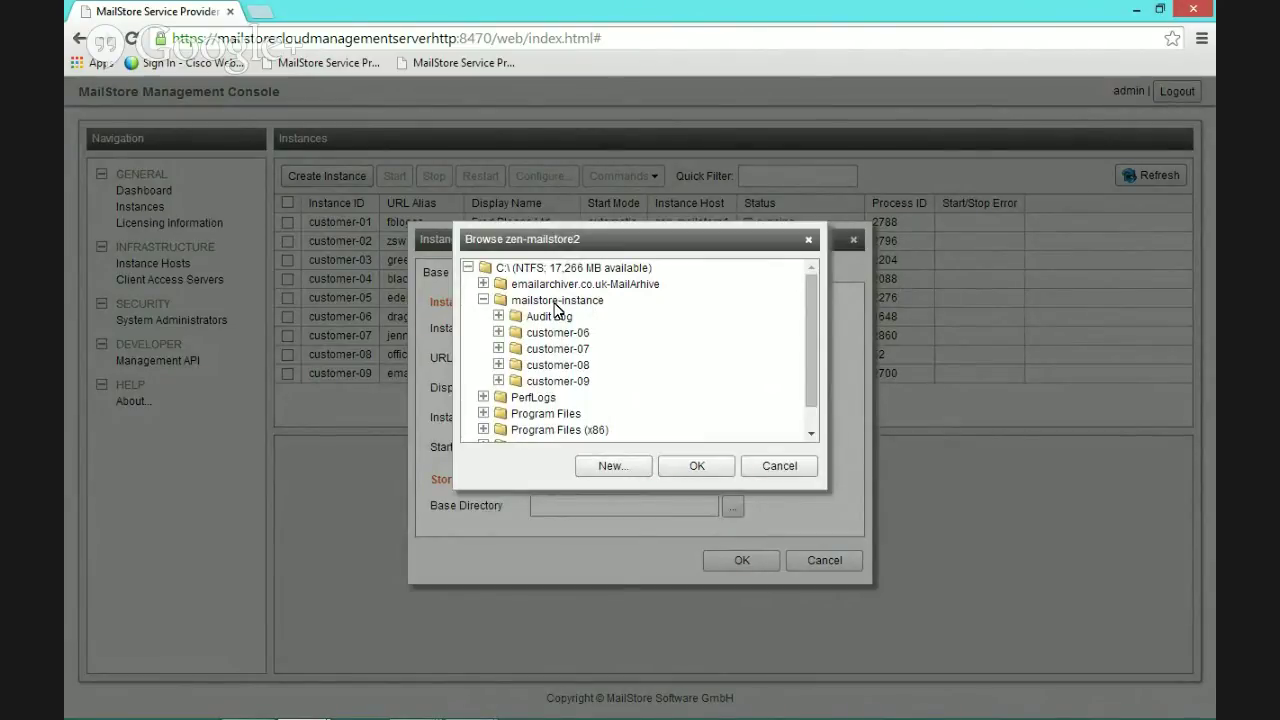
pyautogui.click(557, 304)
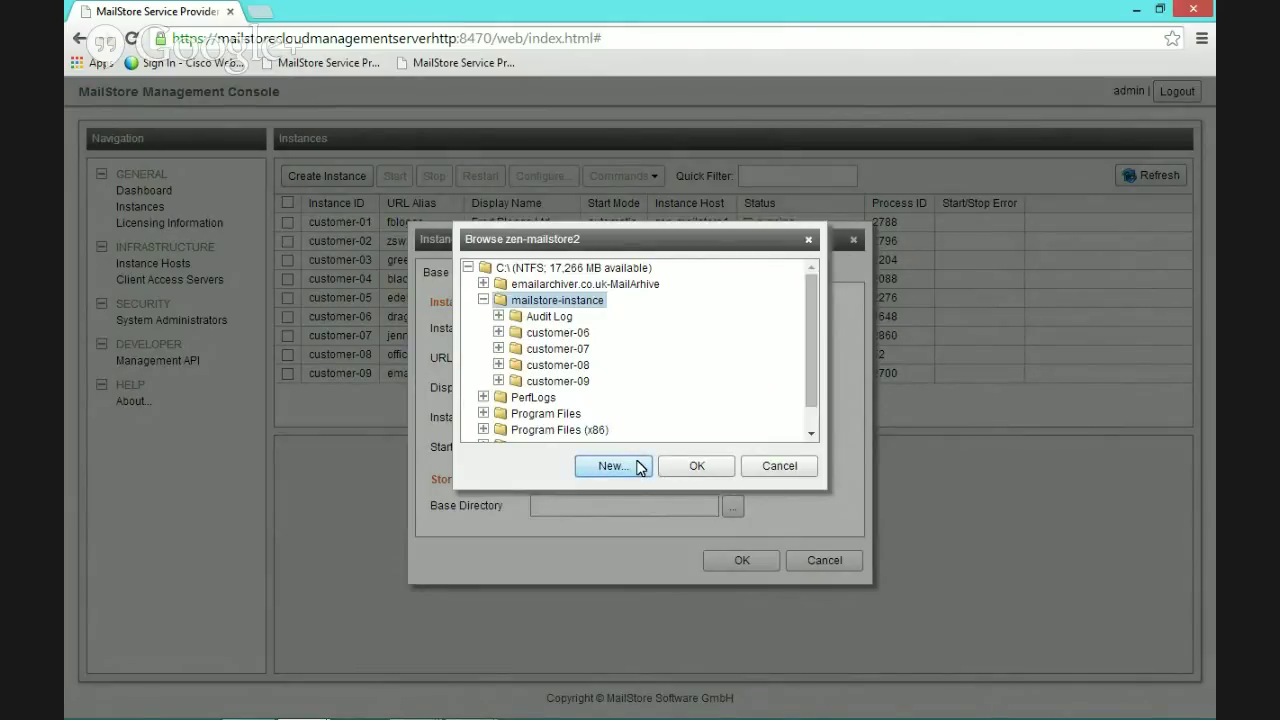
pyautogui.click(641, 467)
pyautogui.write('customer-10')
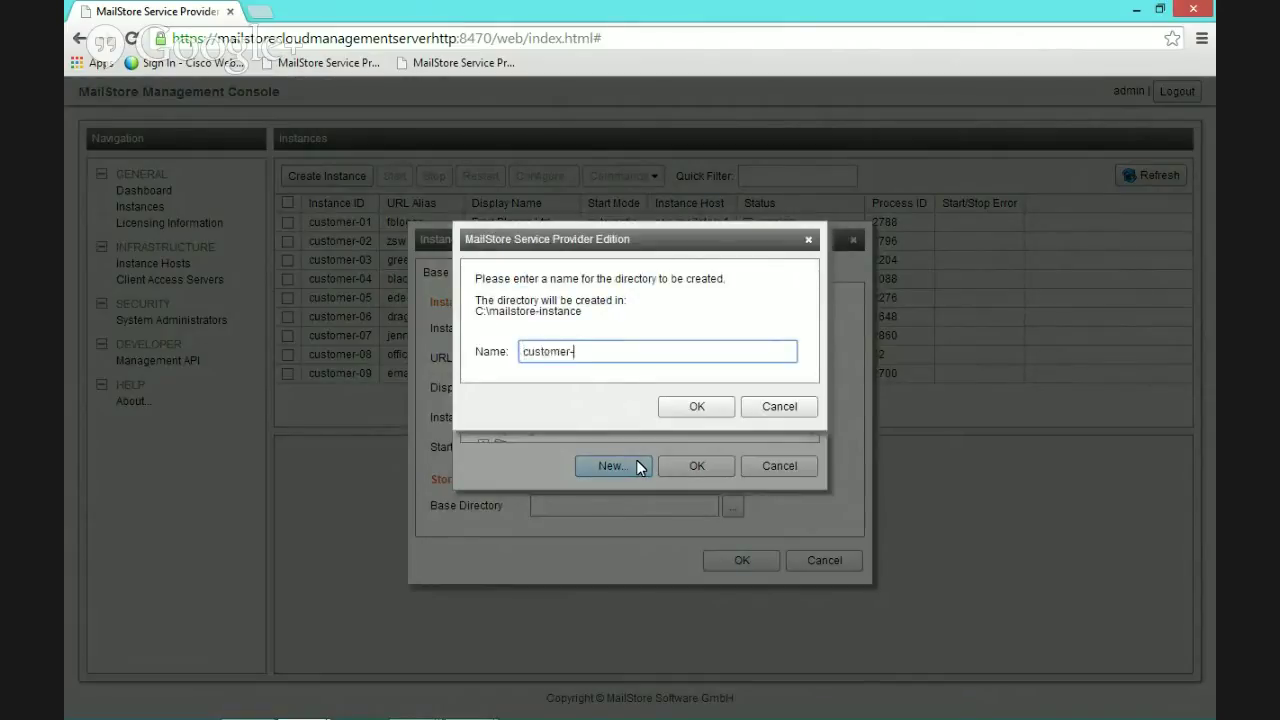
pyautogui.click(719, 415)
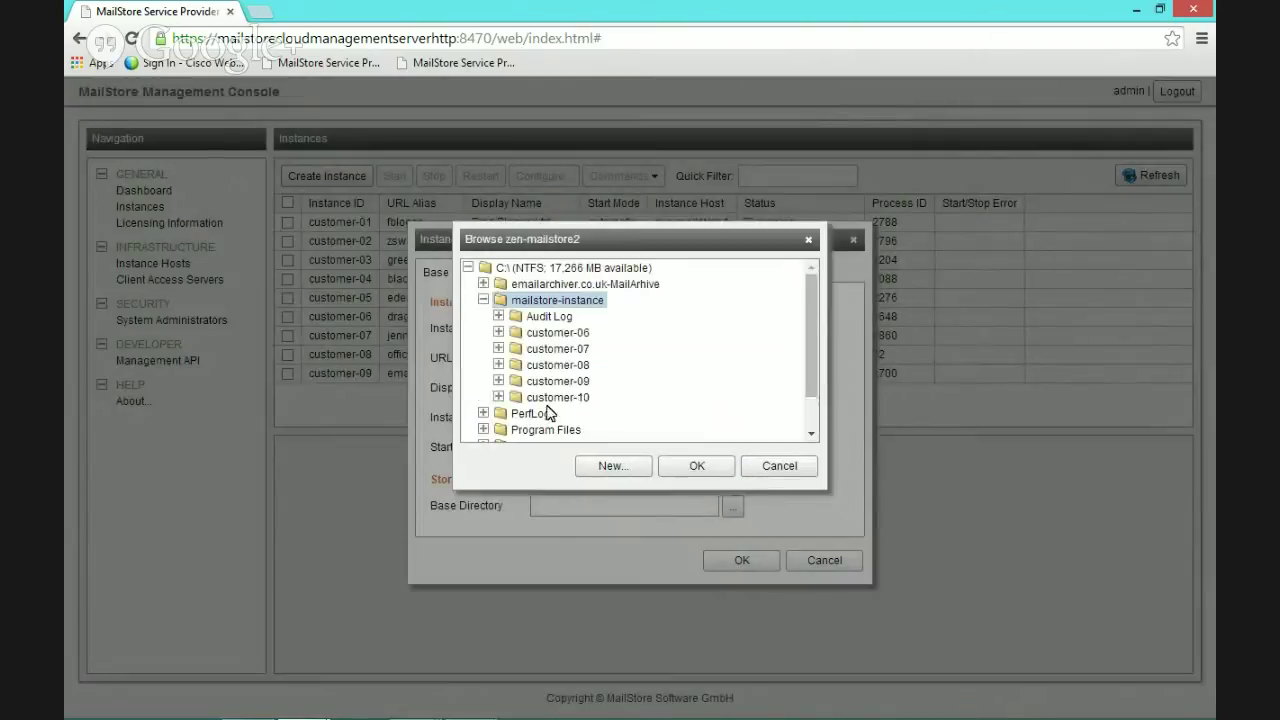
pyautogui.click(555, 398)
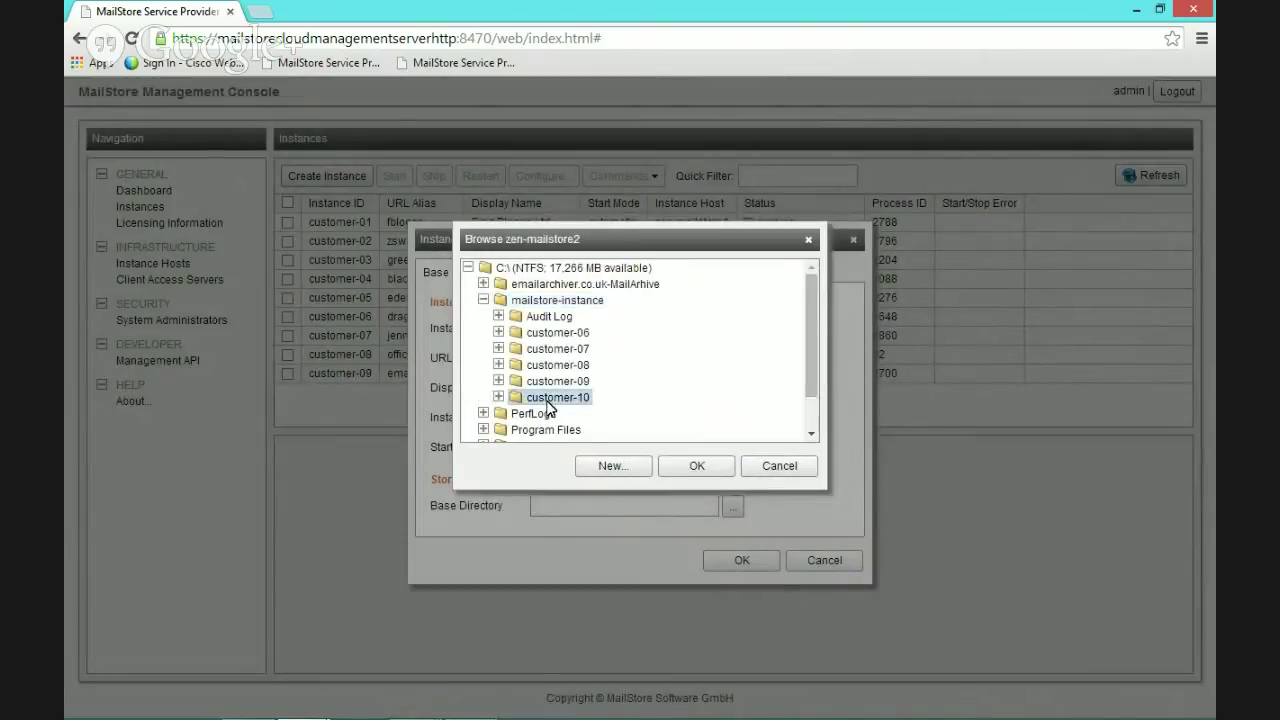
pyautogui.click(697, 470)
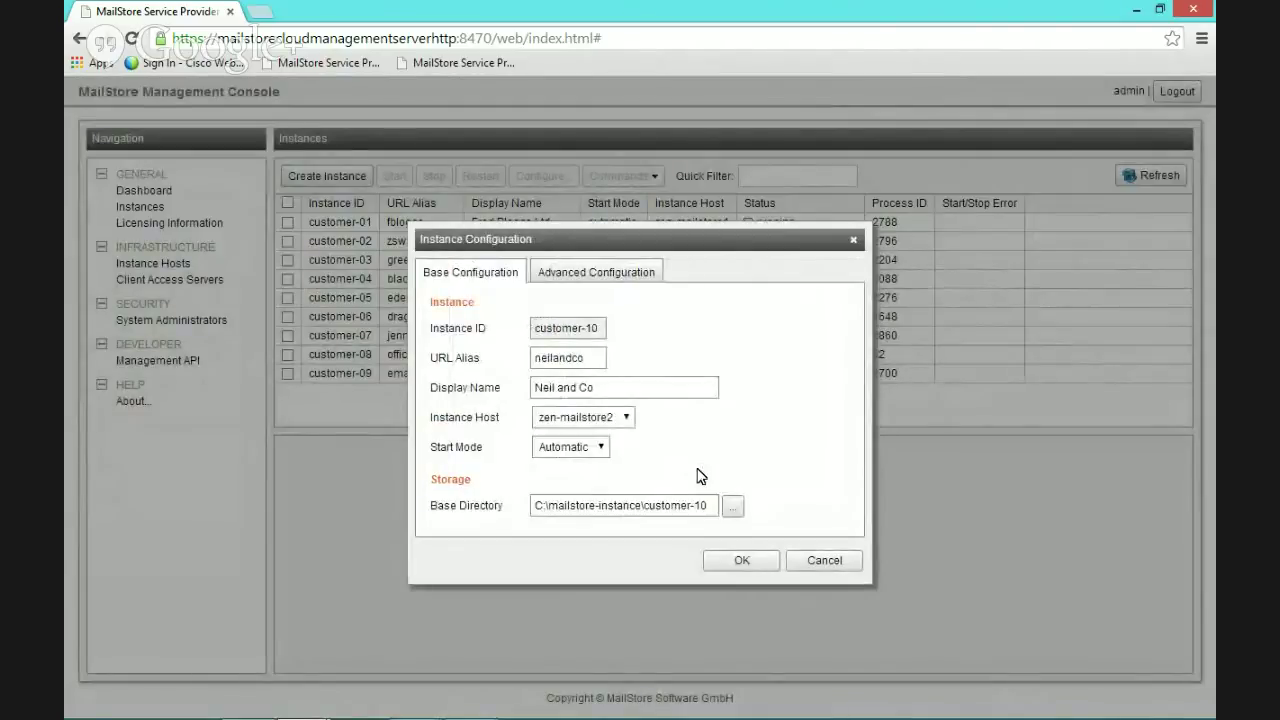
# Step: In Advanced Configuration, leave Enable Debug Log unchecked with VSS Writer enabled, and create the customer-10 instance
pyautogui.click(615, 285)
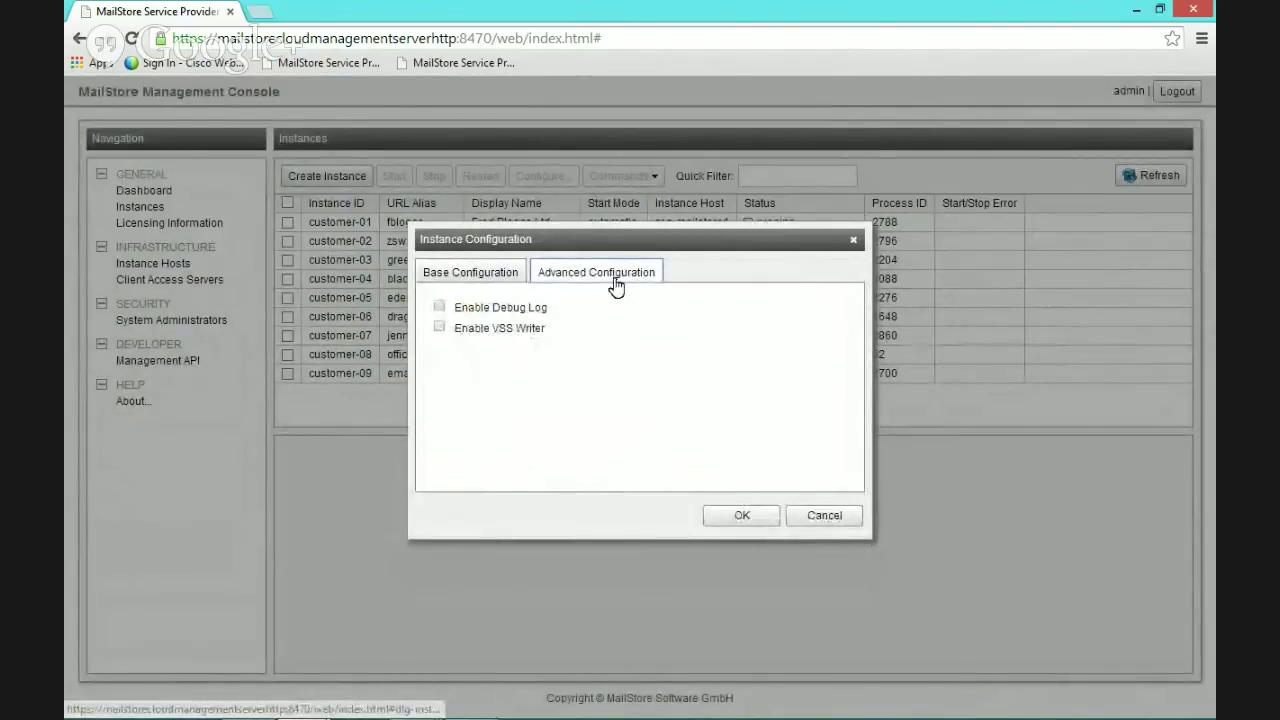
pyautogui.click(439, 307)
pyautogui.click(439, 307)
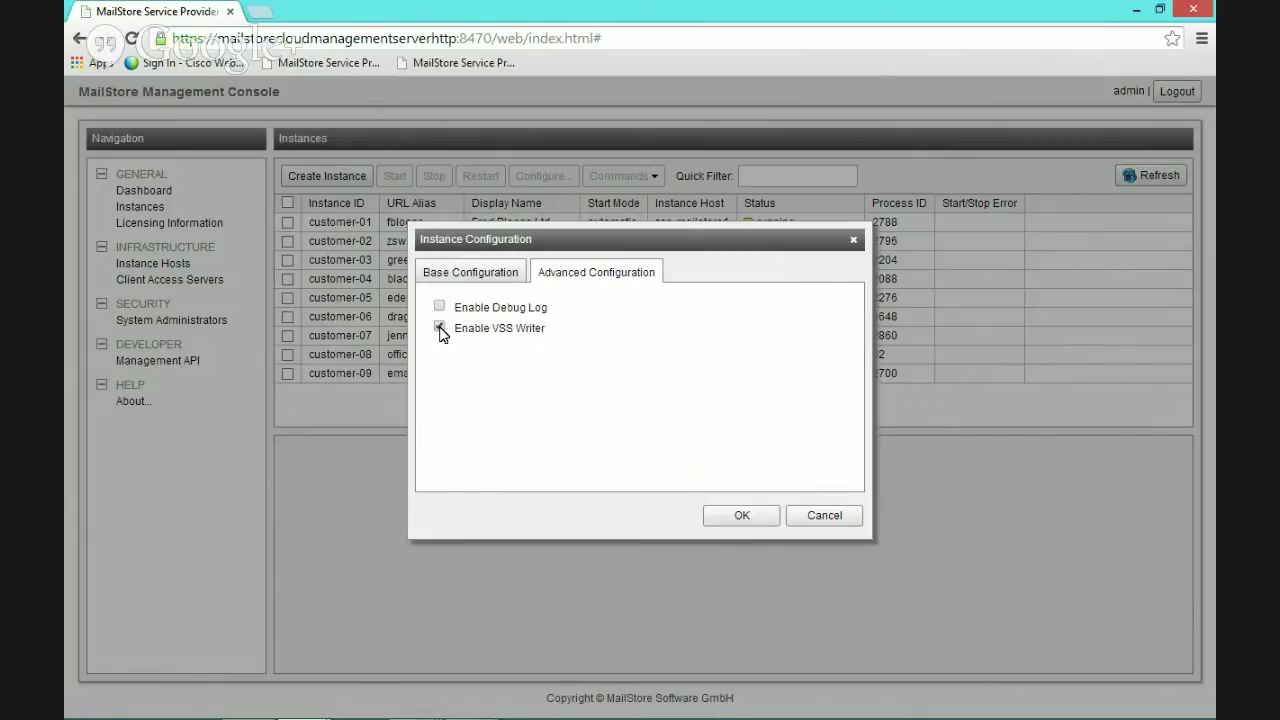
pyautogui.click(740, 515)
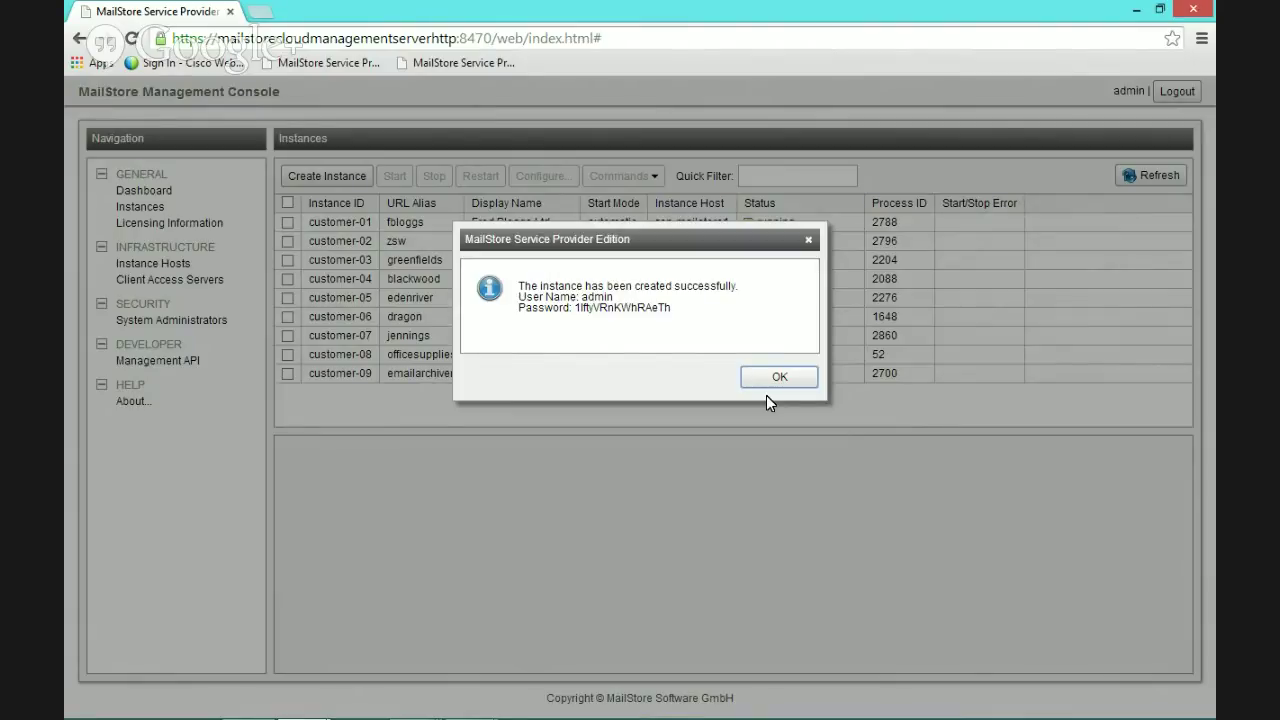
# Step: Dismiss the instance-created message and start the customer-10 instance
pyautogui.click(769, 377)
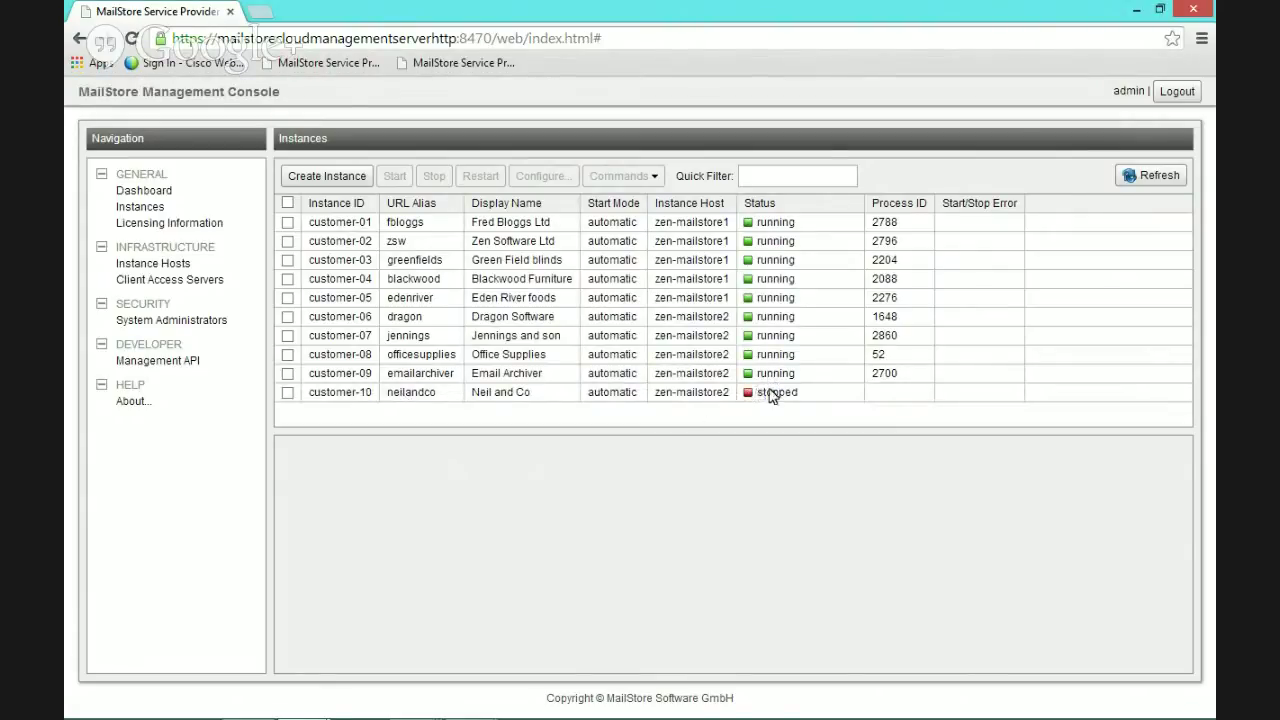
pyautogui.click(772, 394)
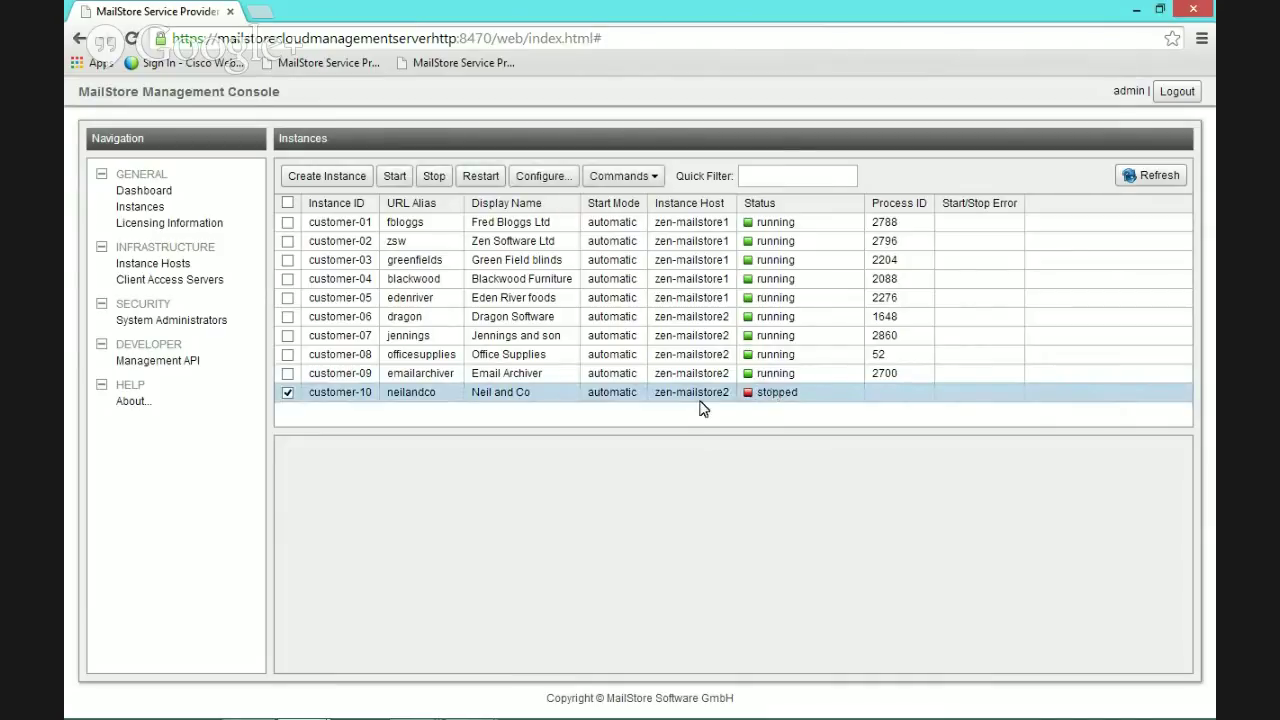
pyautogui.click(395, 176)
# Step: Show customer-10's details in an enlarged panel and switch to its Archive Stores tab
pyautogui.click(358, 393)
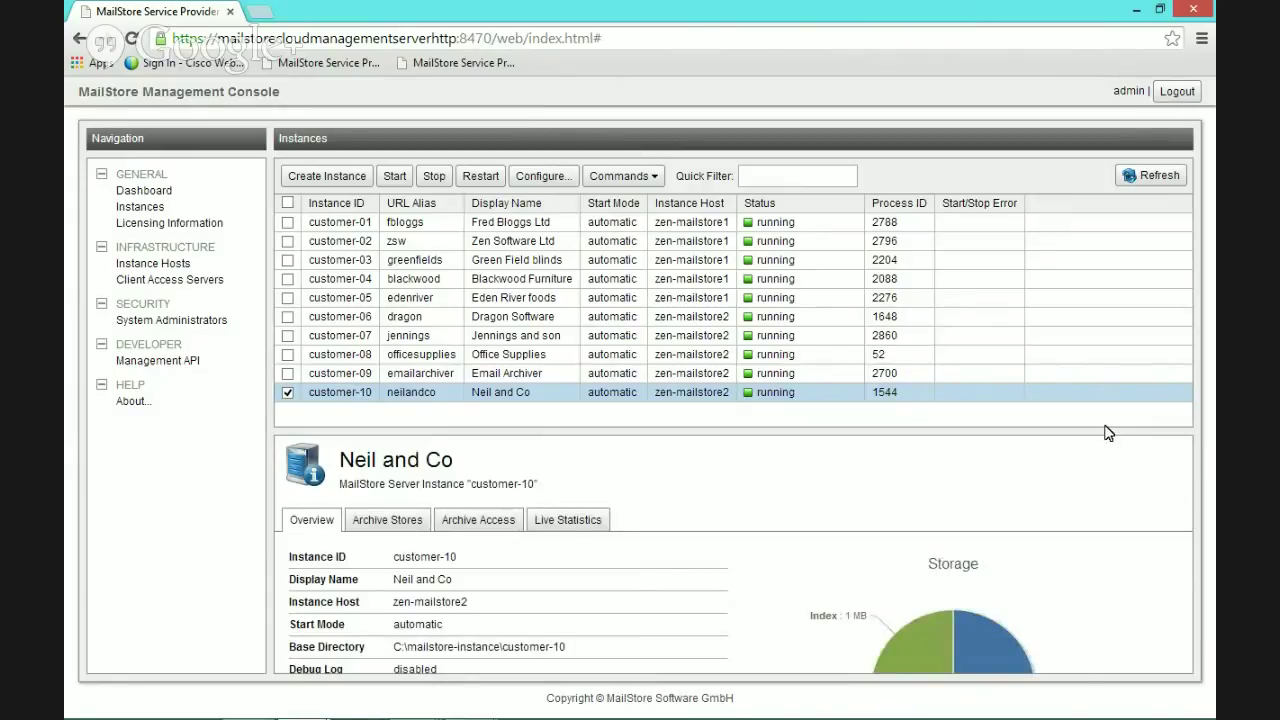
pyautogui.moveTo(1106, 430); pyautogui.dragTo(1104, 277)
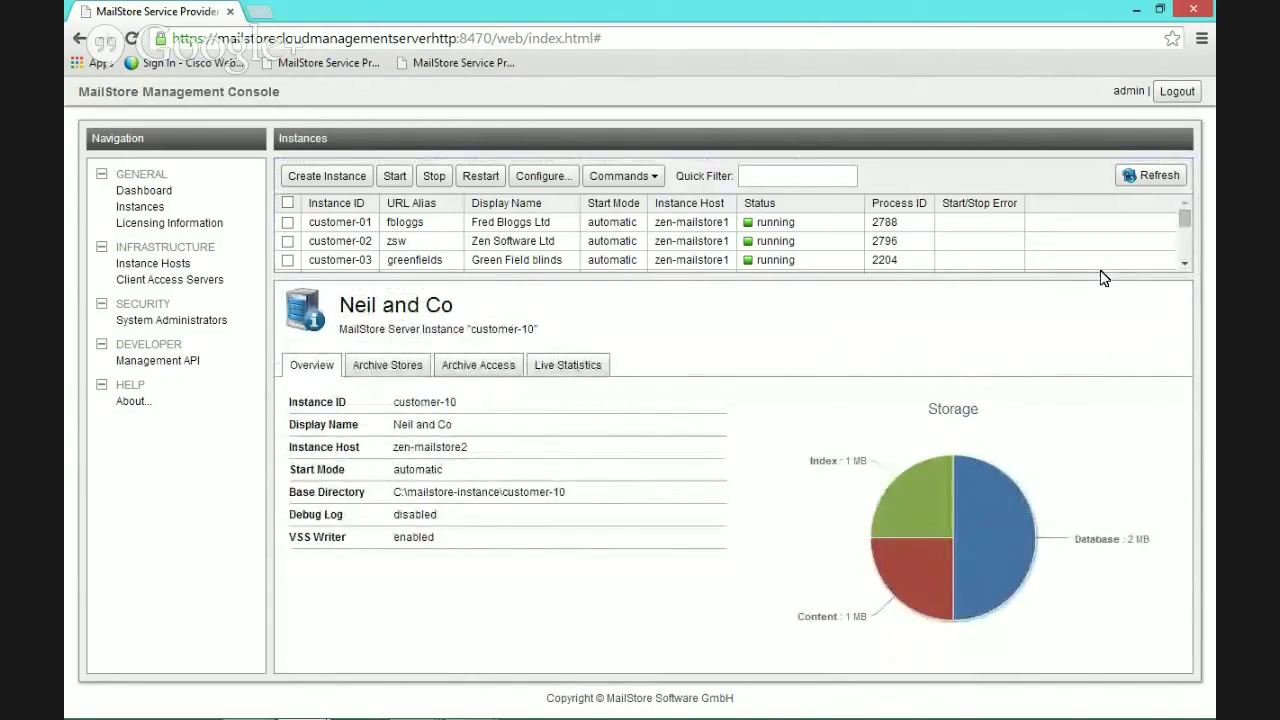
pyautogui.moveTo(987, 485)
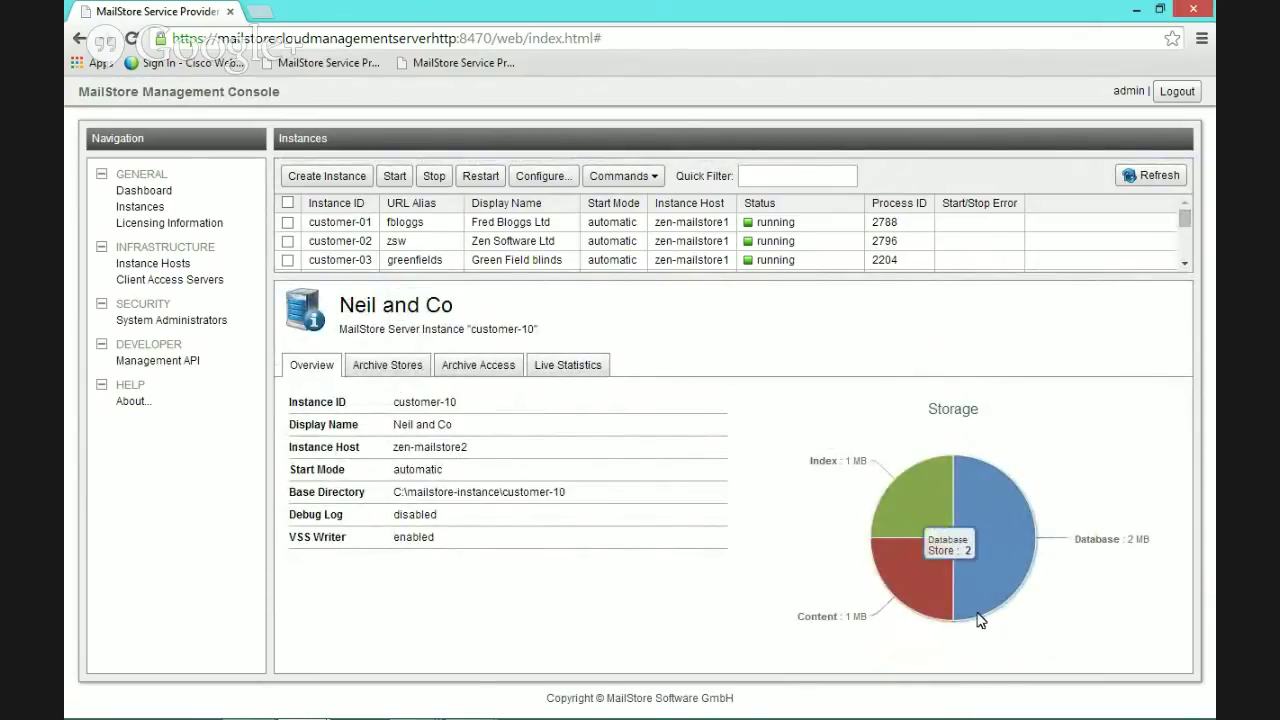
pyautogui.moveTo(913, 603)
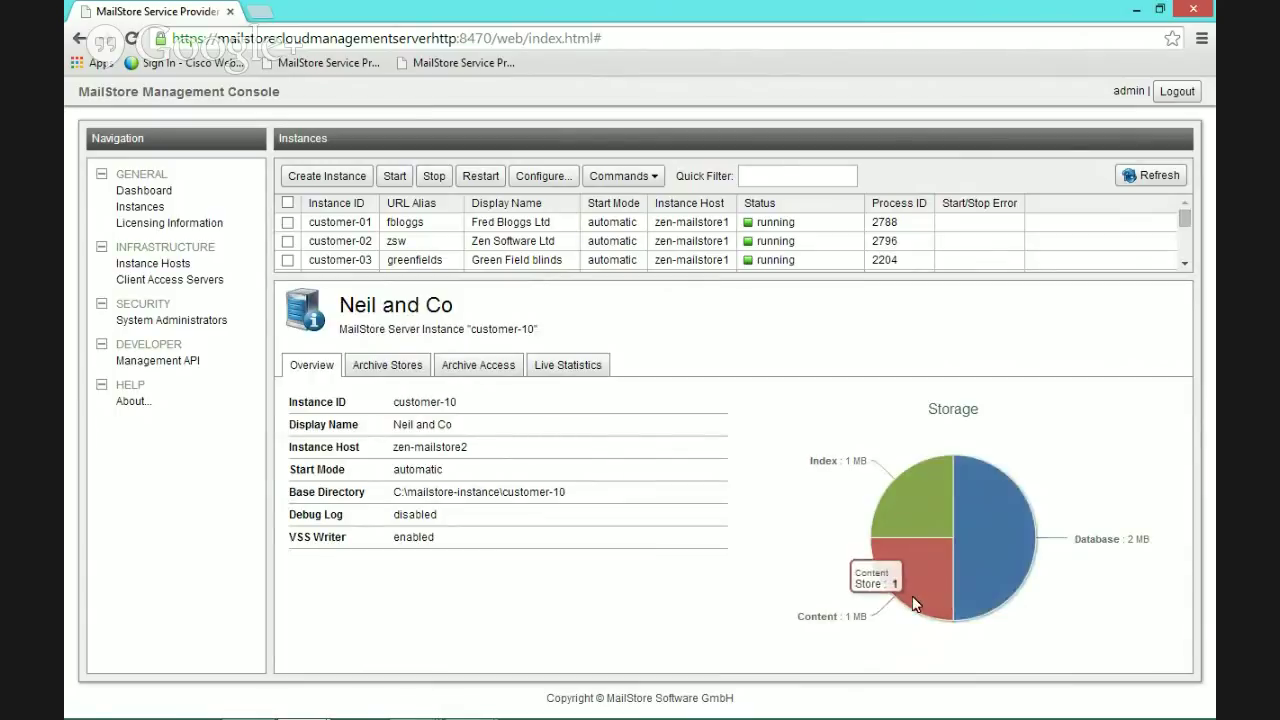
pyautogui.moveTo(918, 479)
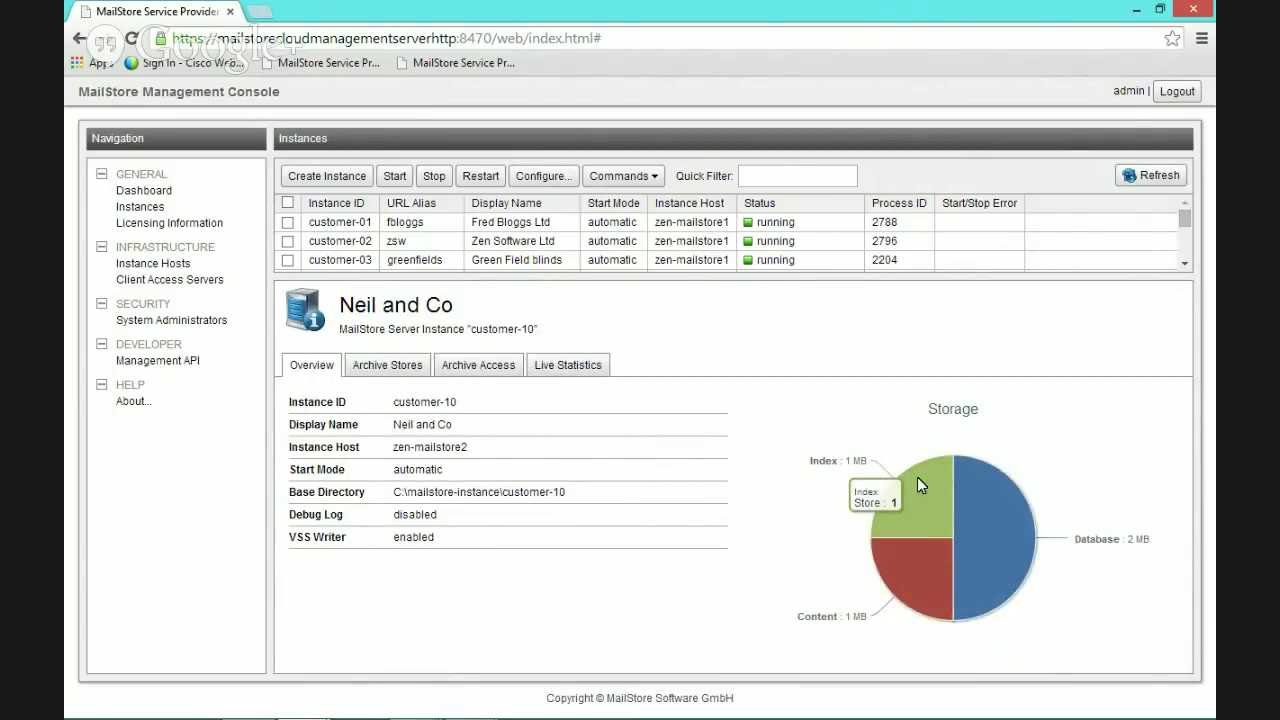
pyautogui.click(415, 368)
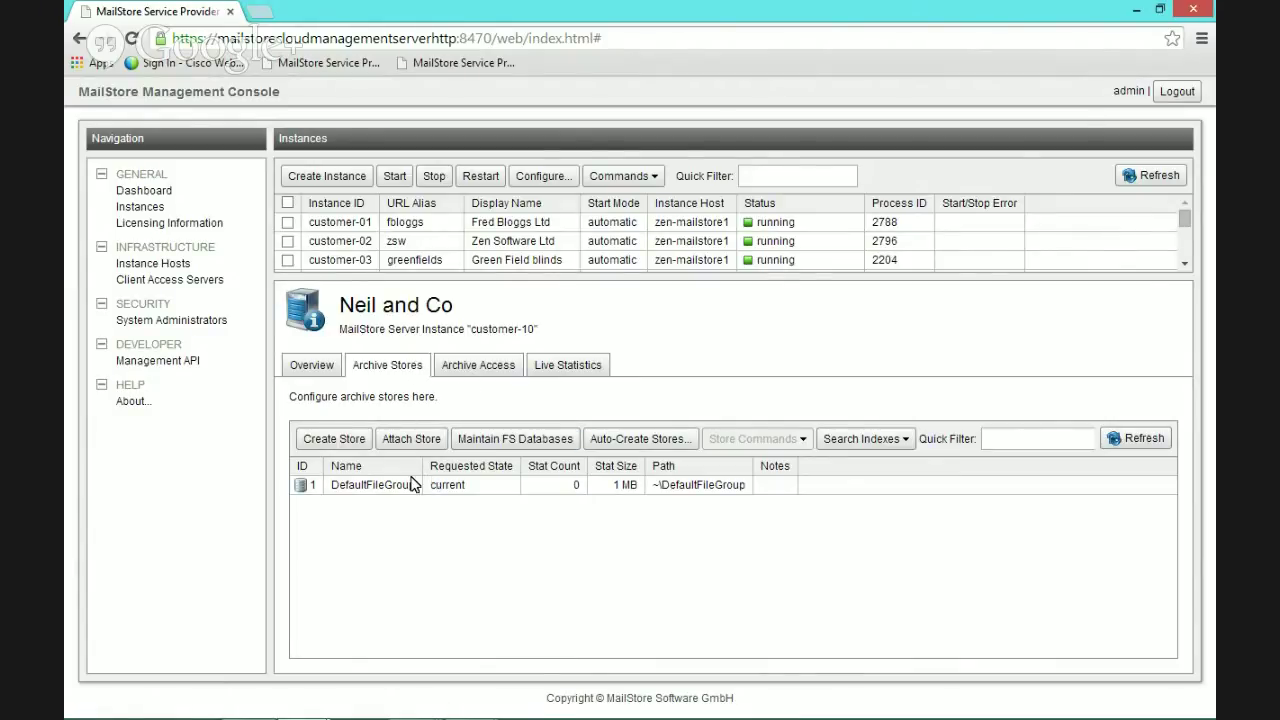
pyautogui.click(648, 447)
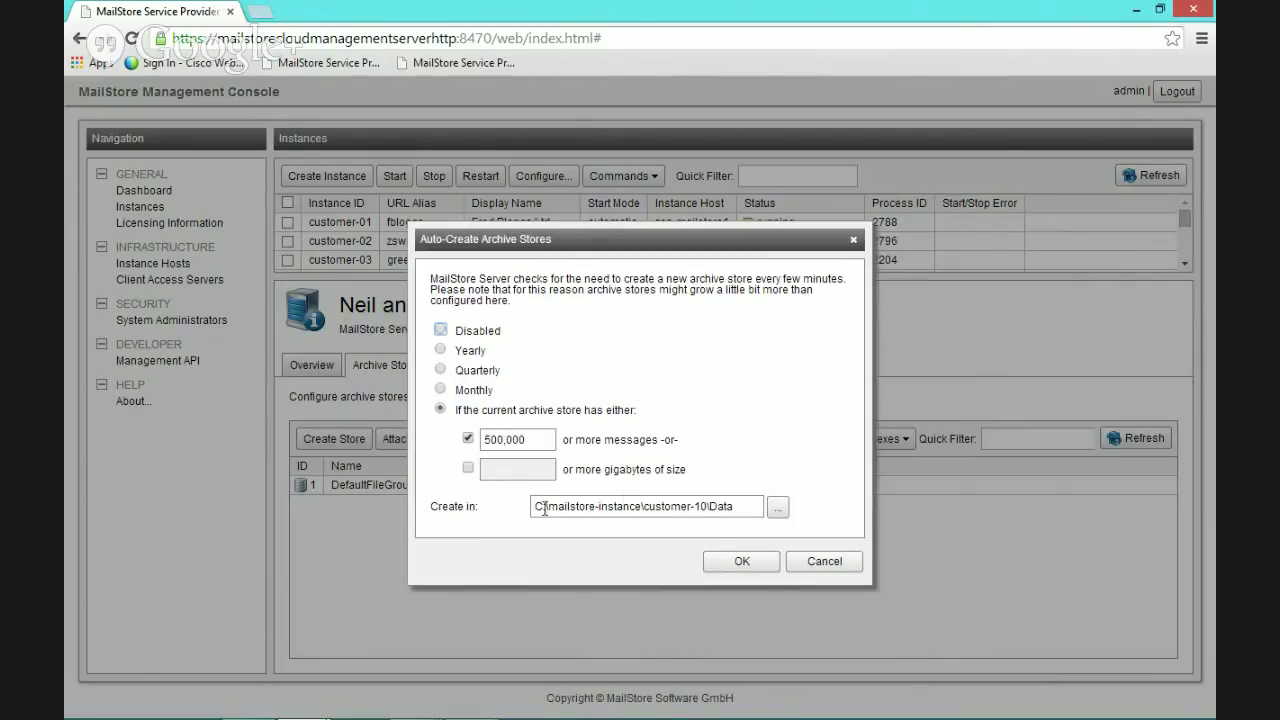
pyautogui.moveTo(736, 510); pyautogui.dragTo(536, 510)
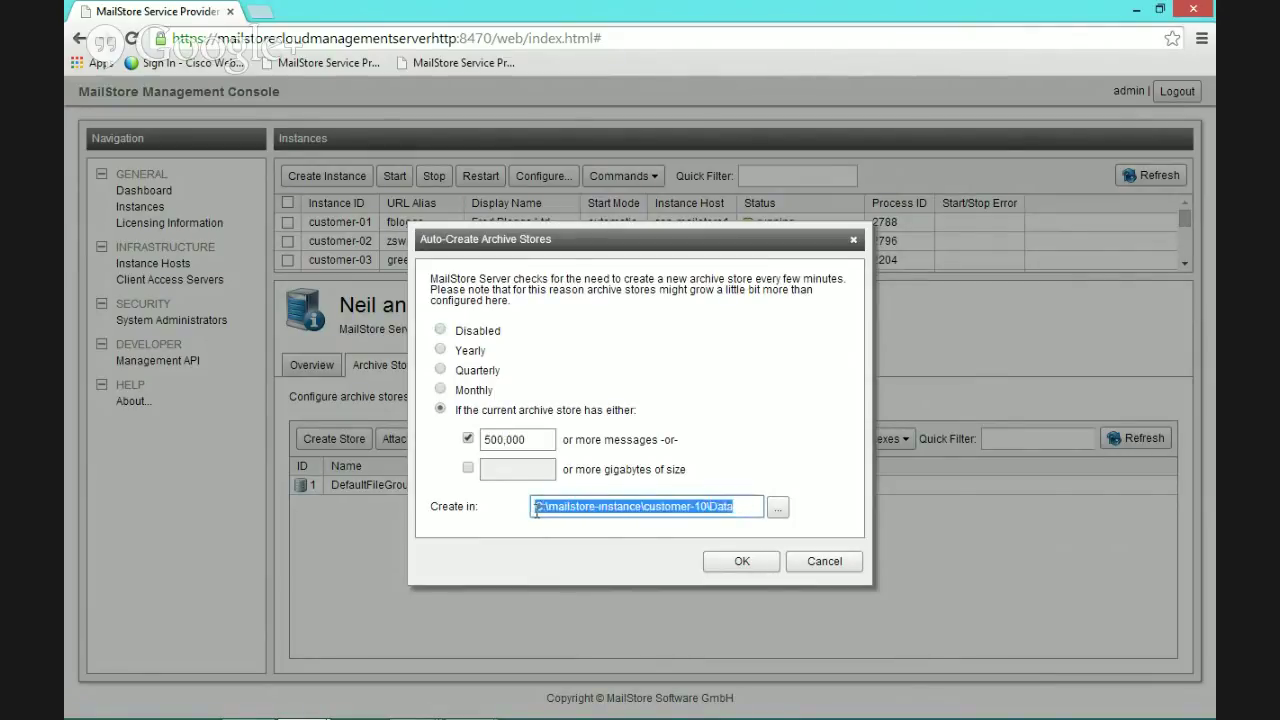
pyautogui.click(628, 508)
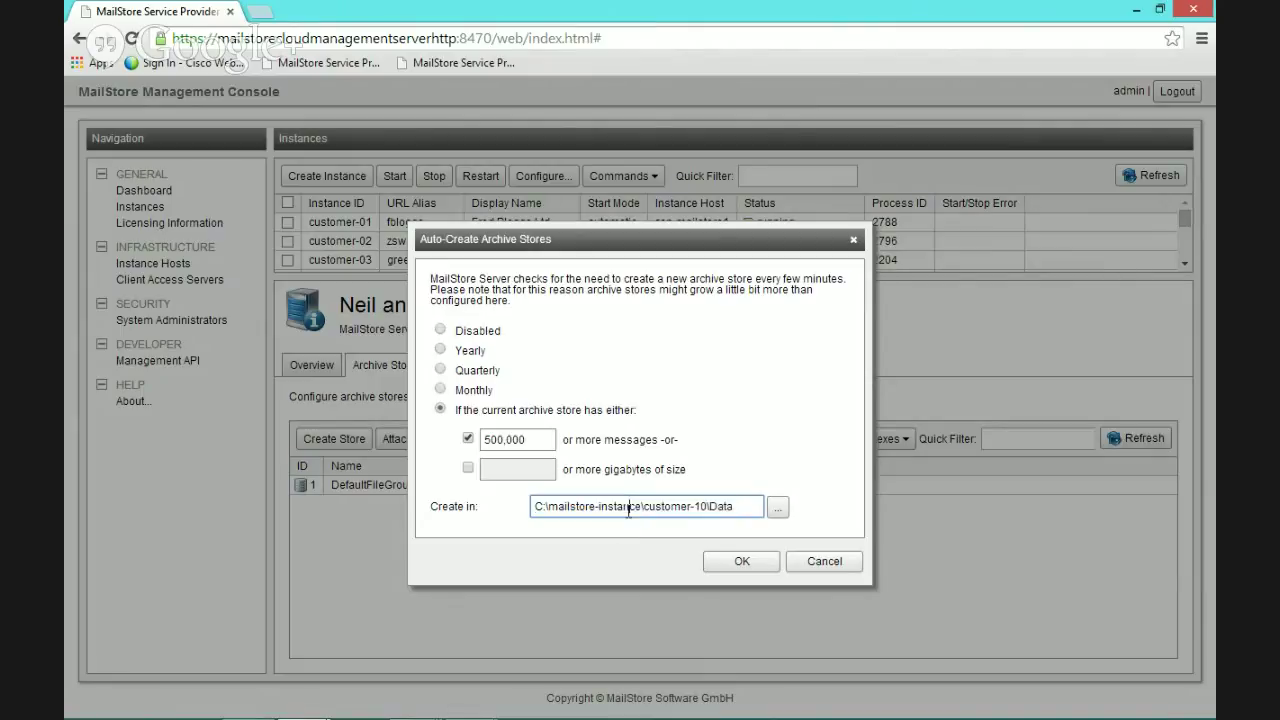
pyautogui.click(848, 563)
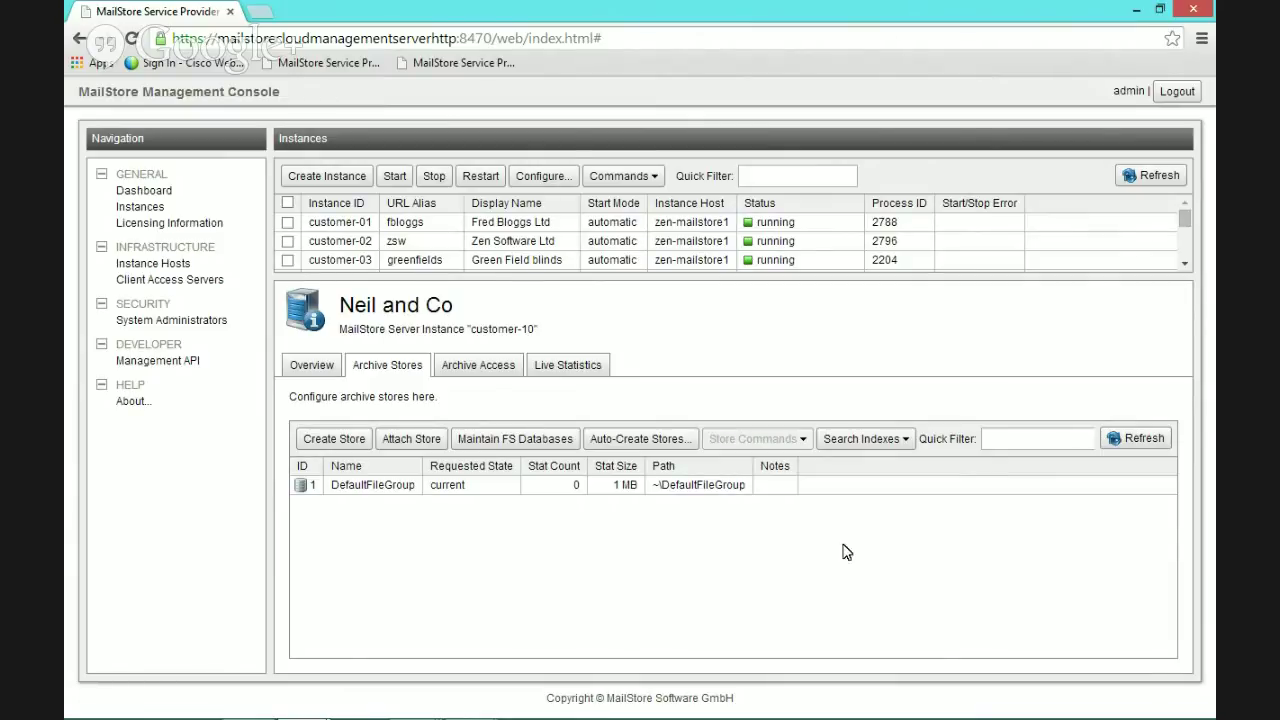
# Step: Attach emailarchiver.co.uk-MailArhive\DefaultFileGroup as archive store 'old store' and select it
pyautogui.click(395, 438)
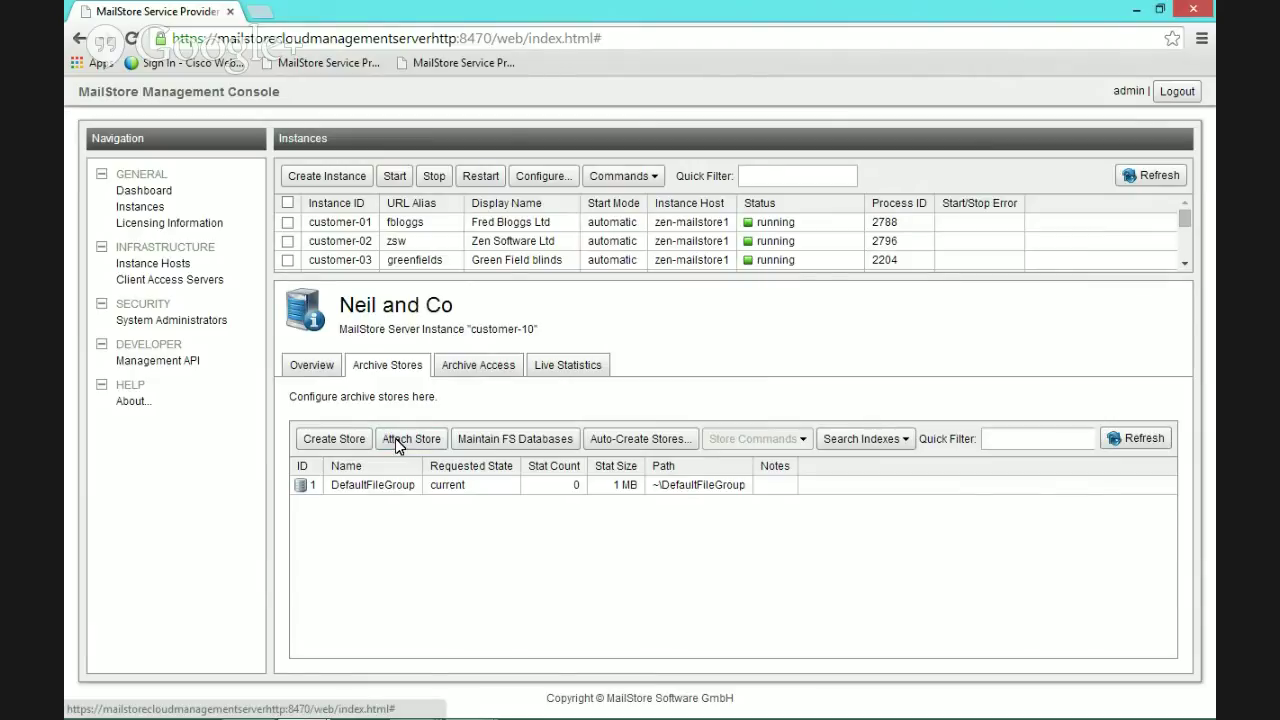
pyautogui.write('old store')
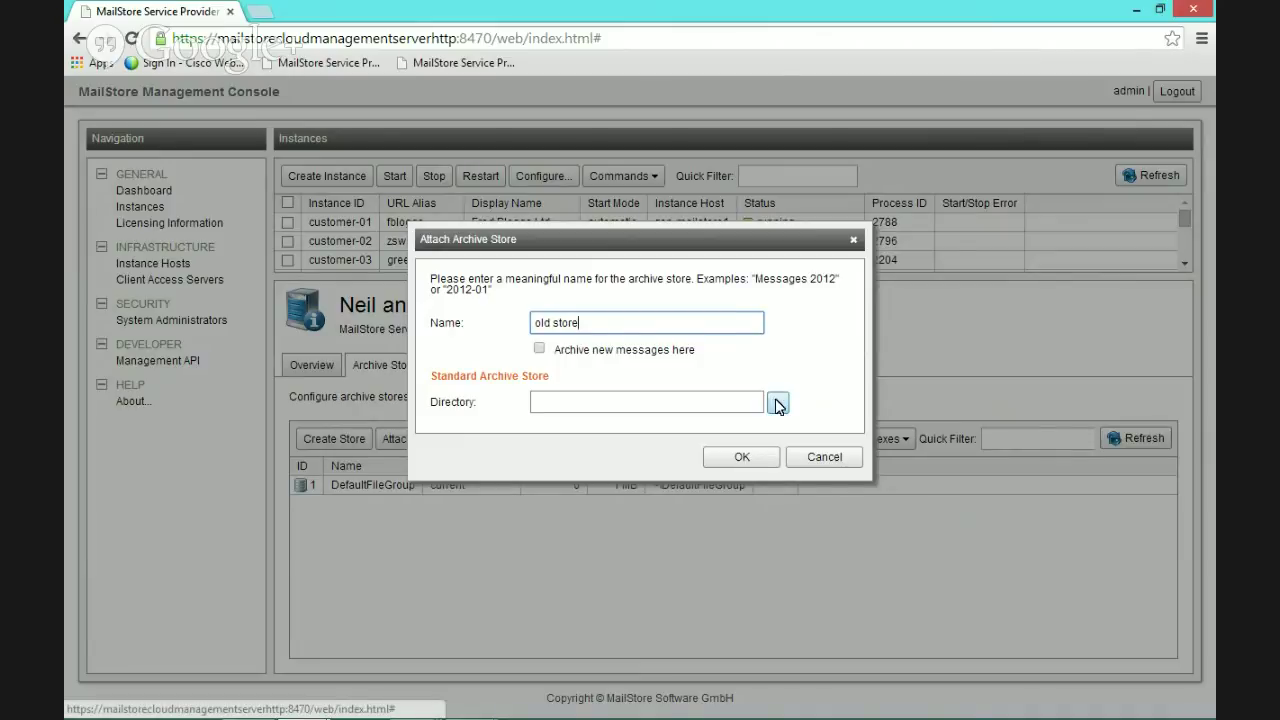
pyautogui.click(778, 404)
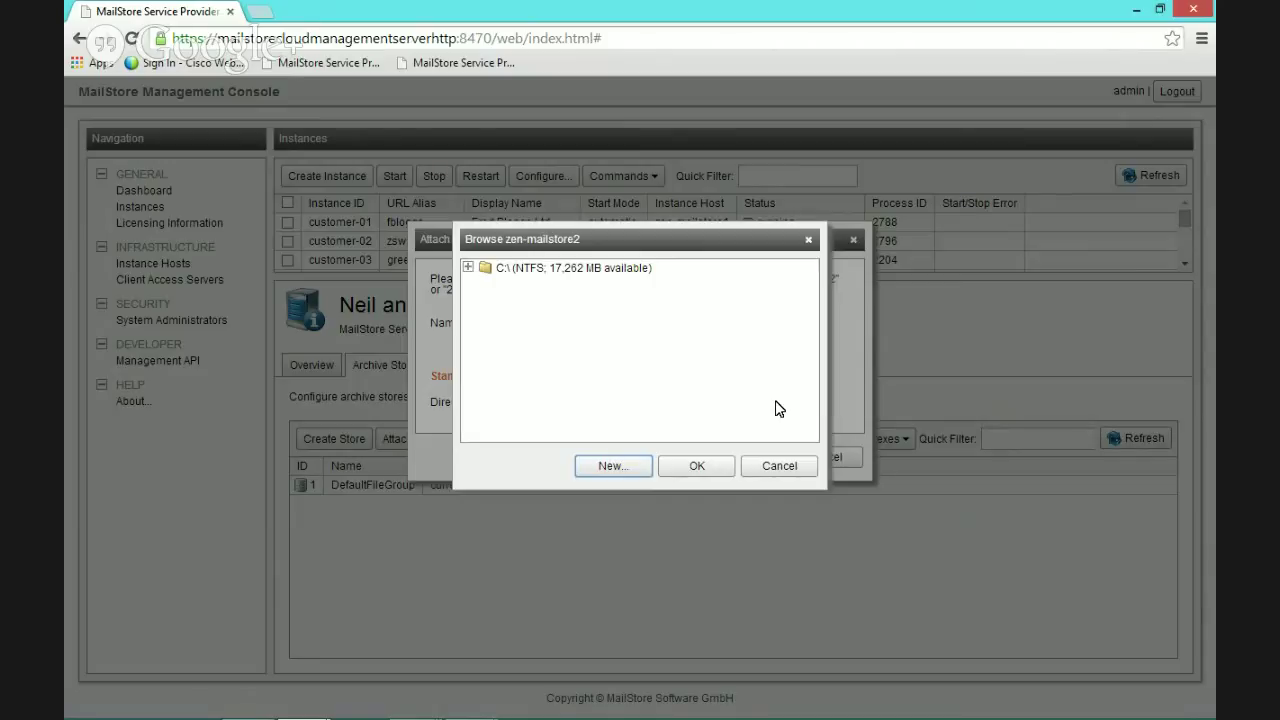
pyautogui.click(467, 267)
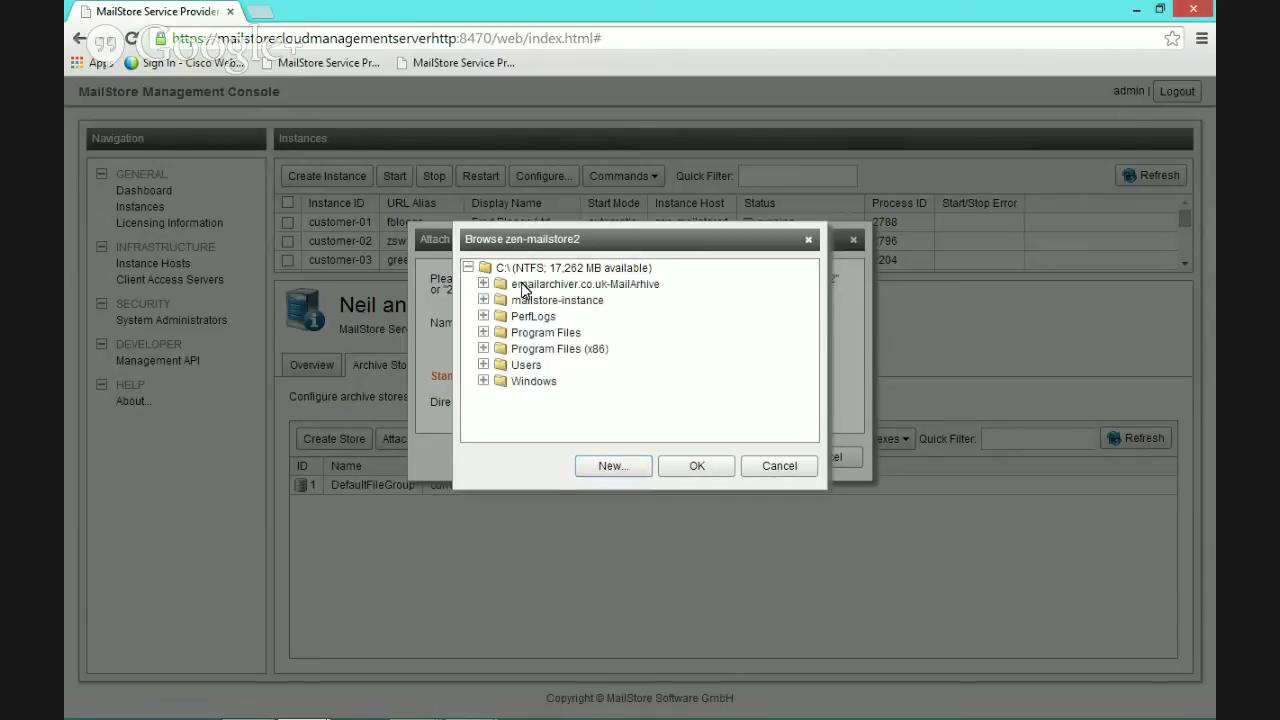
pyautogui.click(548, 286)
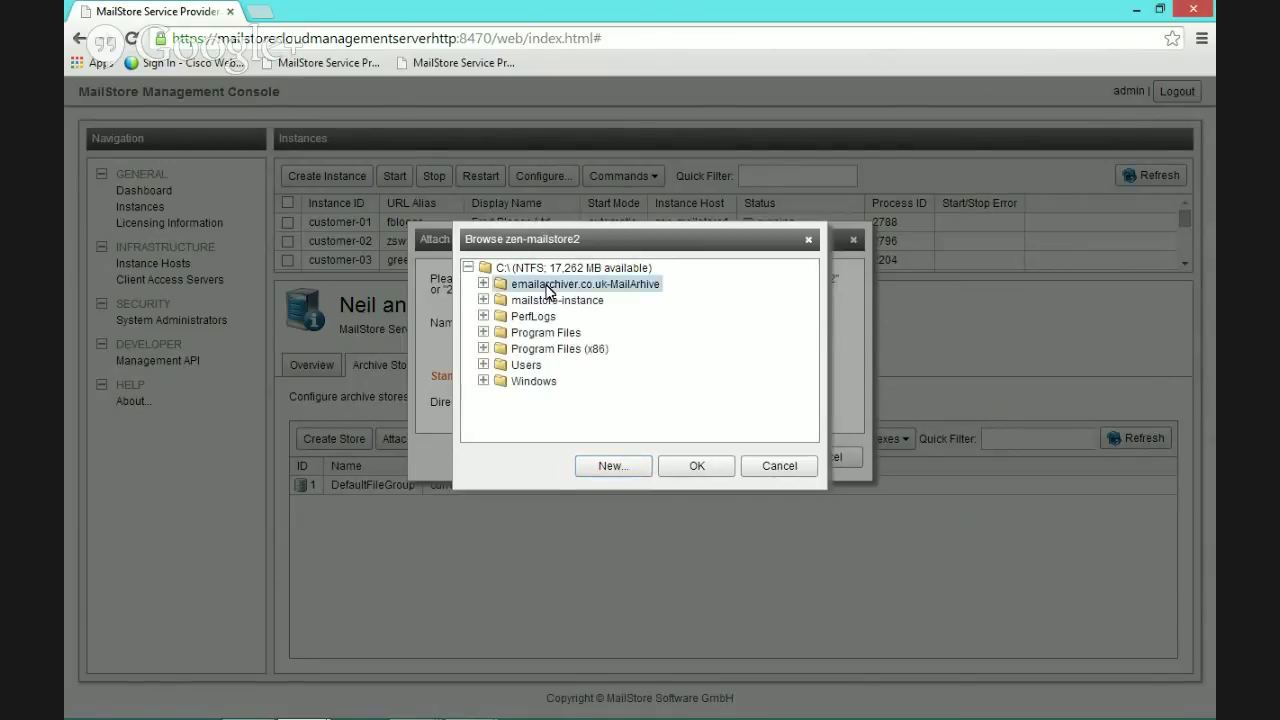
pyautogui.click(483, 286)
pyautogui.click(563, 301)
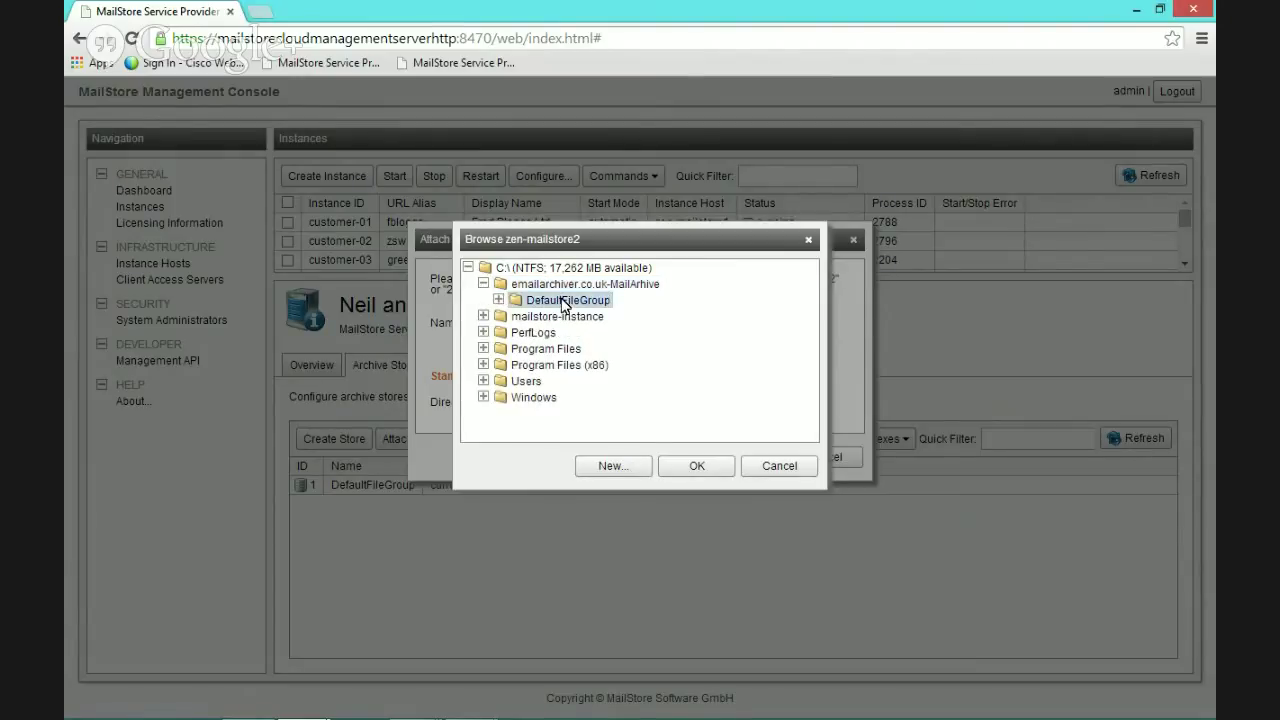
pyautogui.click(697, 466)
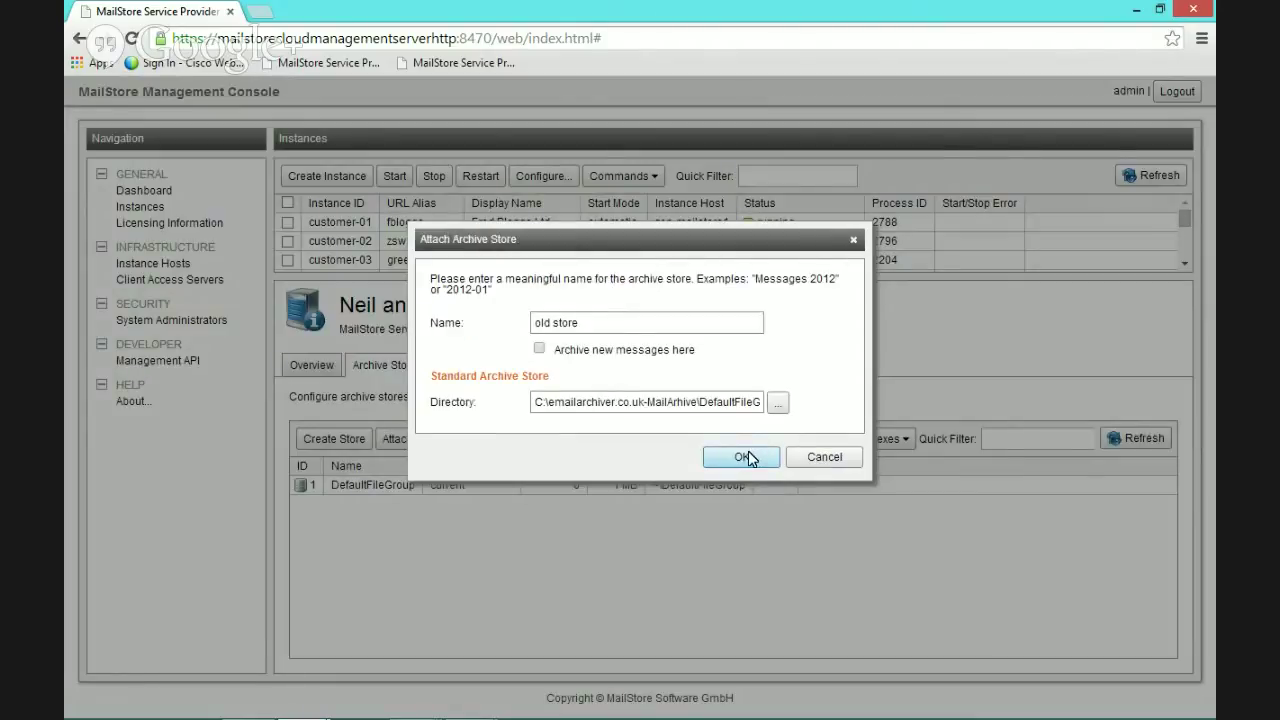
pyautogui.click(745, 457)
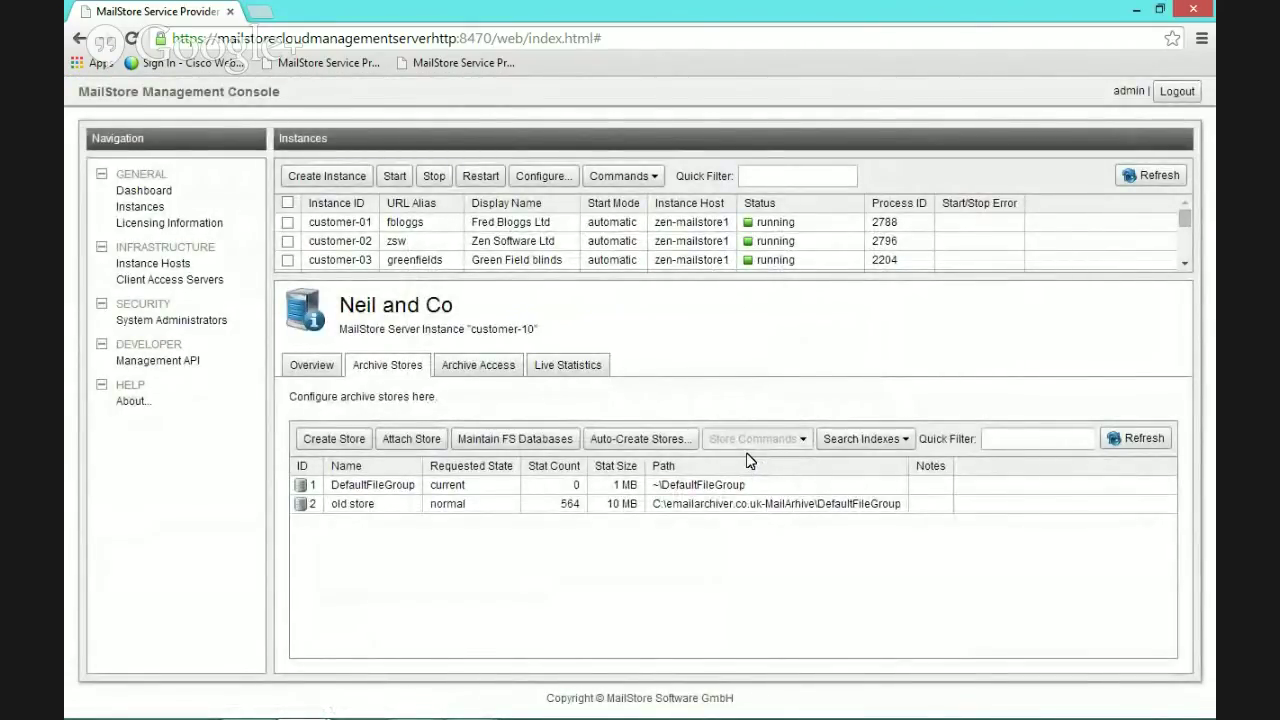
pyautogui.click(568, 507)
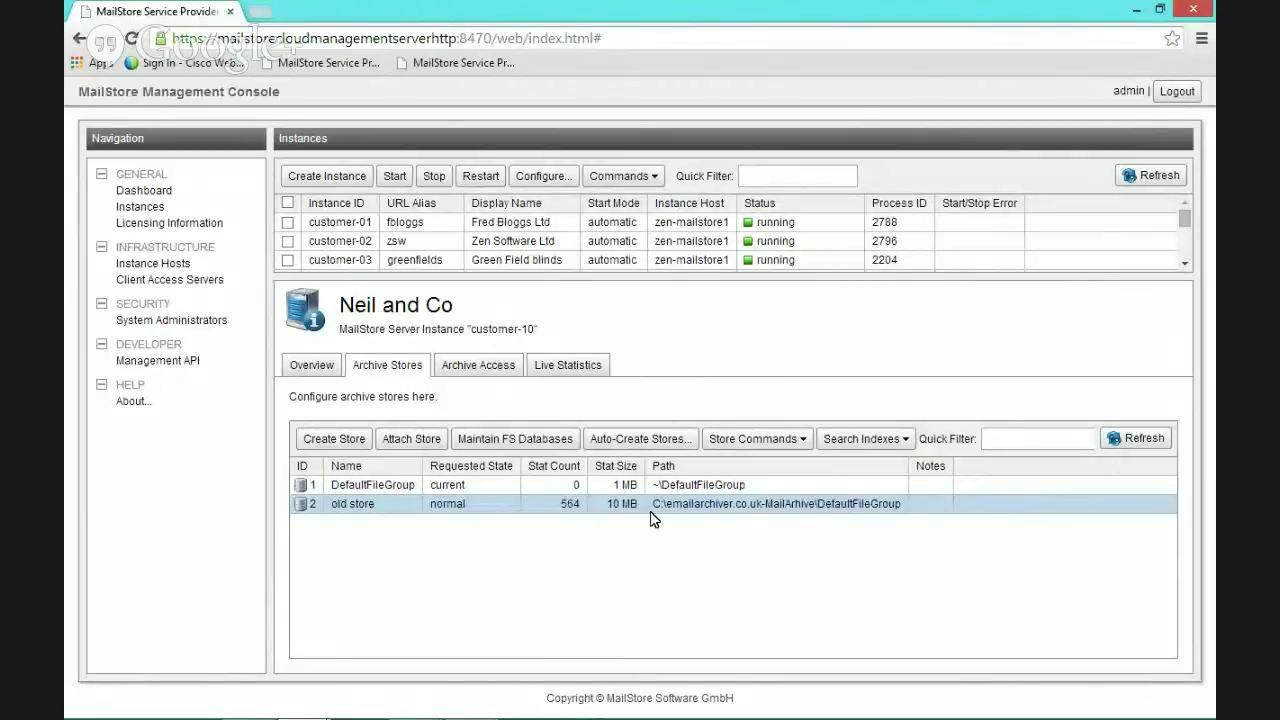
pyautogui.click(470, 367)
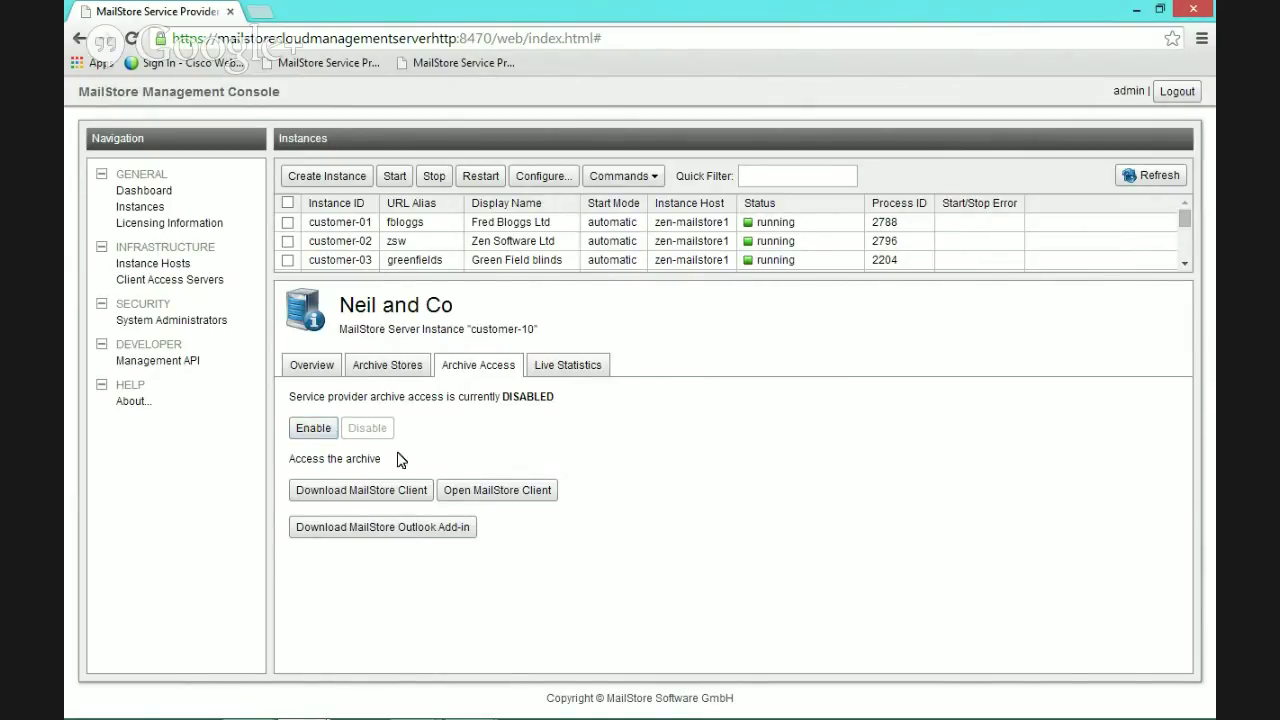
# Step: Enable service provider archive access for customer-10 and confirm it
pyautogui.click(313, 432)
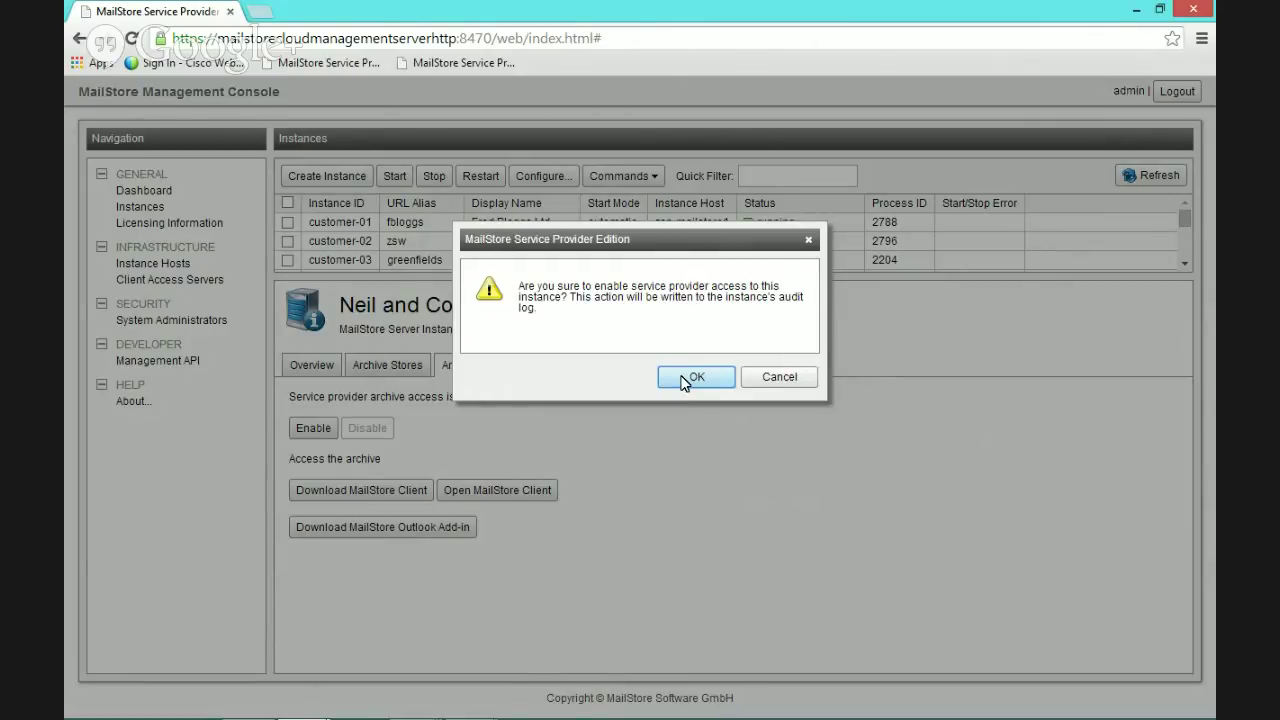
pyautogui.click(684, 381)
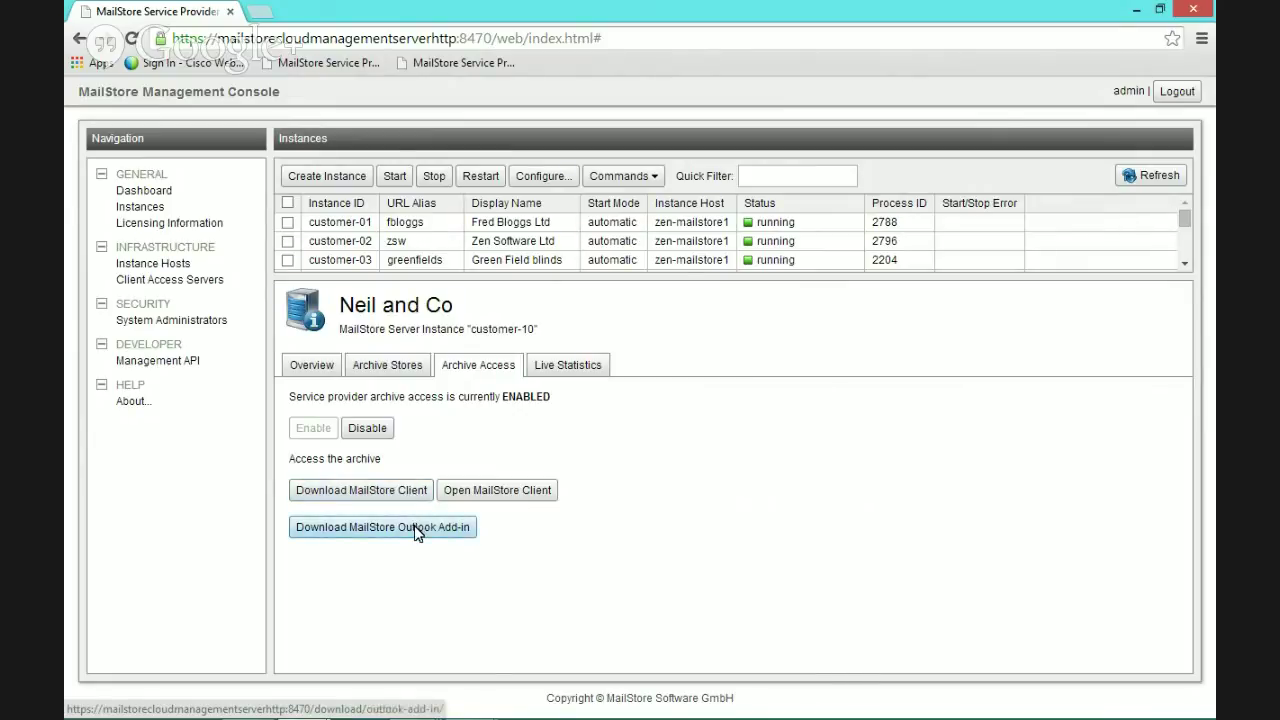
# Step: Launch MailStore Client for customer-10's archive
pyautogui.click(487, 493)
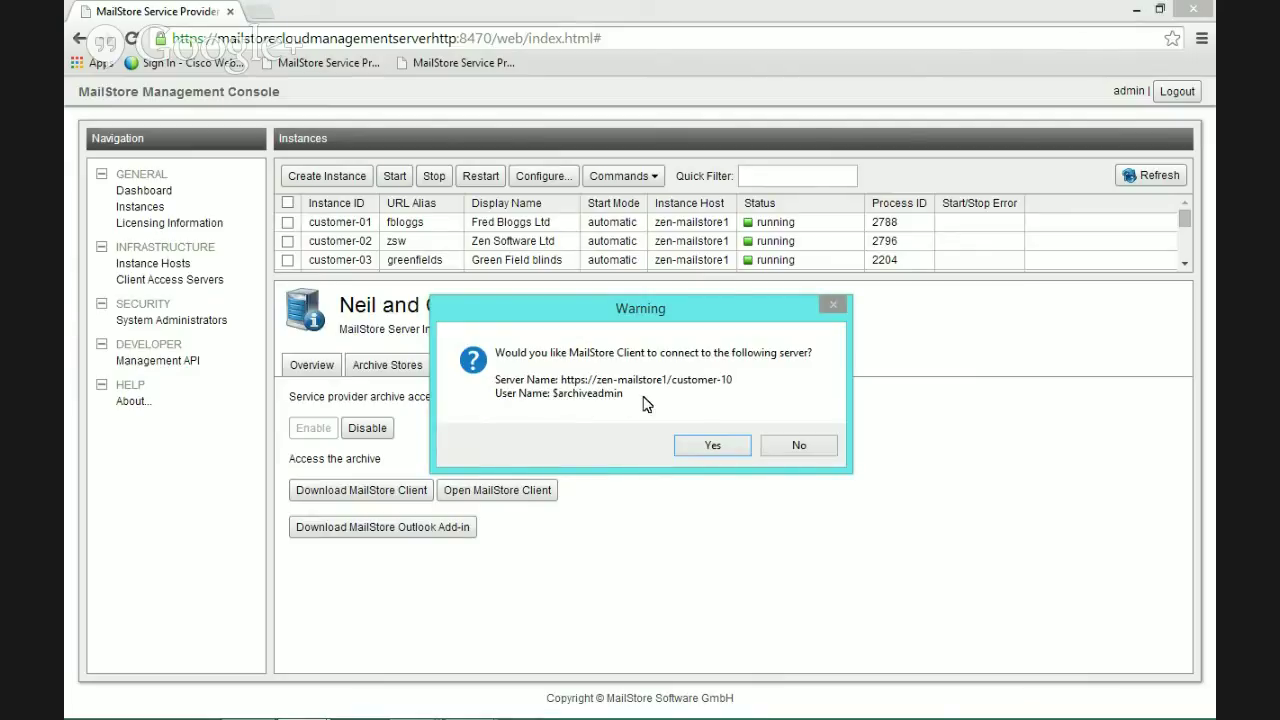
pyautogui.click(712, 446)
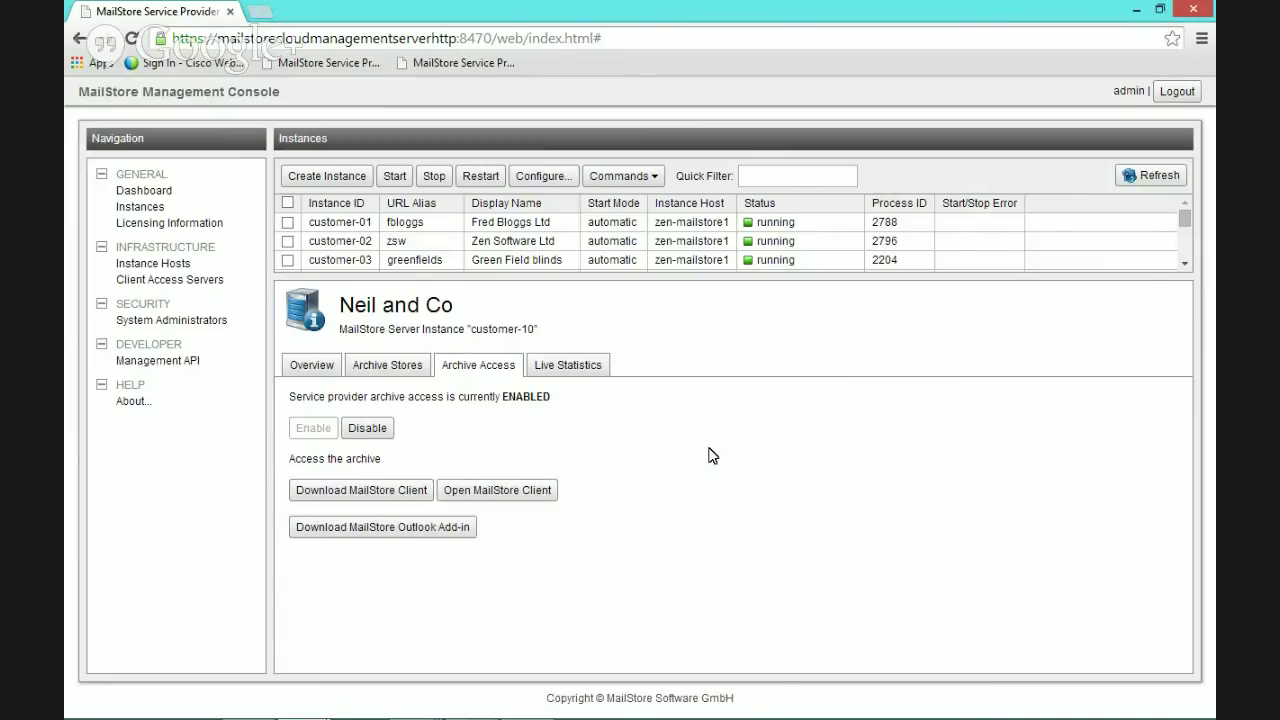
pyautogui.moveTo(714, 712)
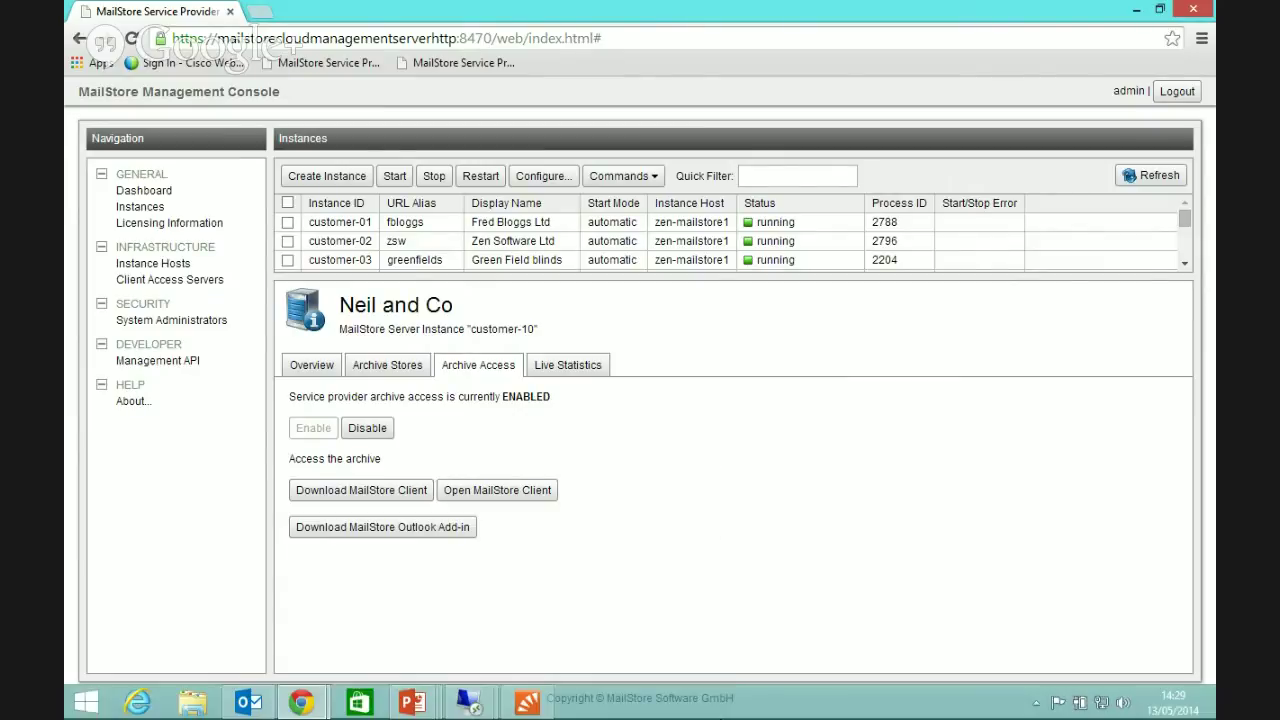
pyautogui.click(528, 703)
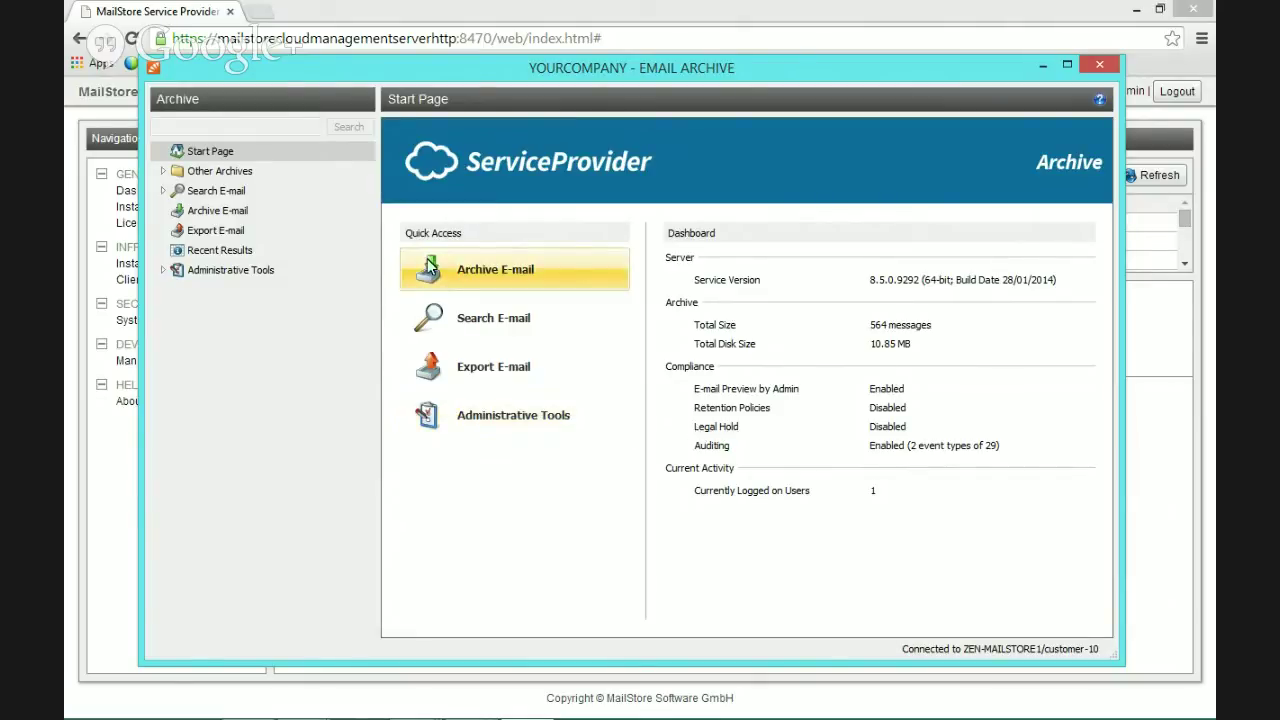
# Step: On Archive E-mail, review the E-mail Servers, Clients and Files types, then expand Administrative Tools
pyautogui.click(468, 277)
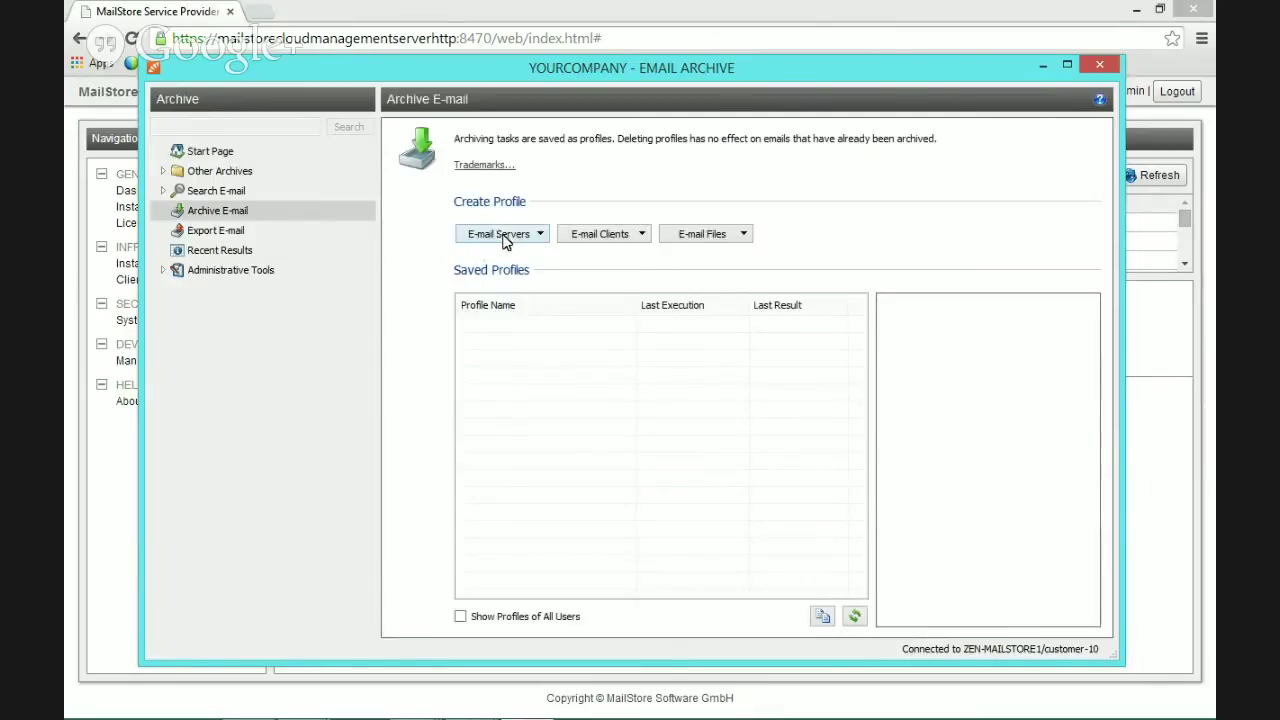
pyautogui.click(508, 238)
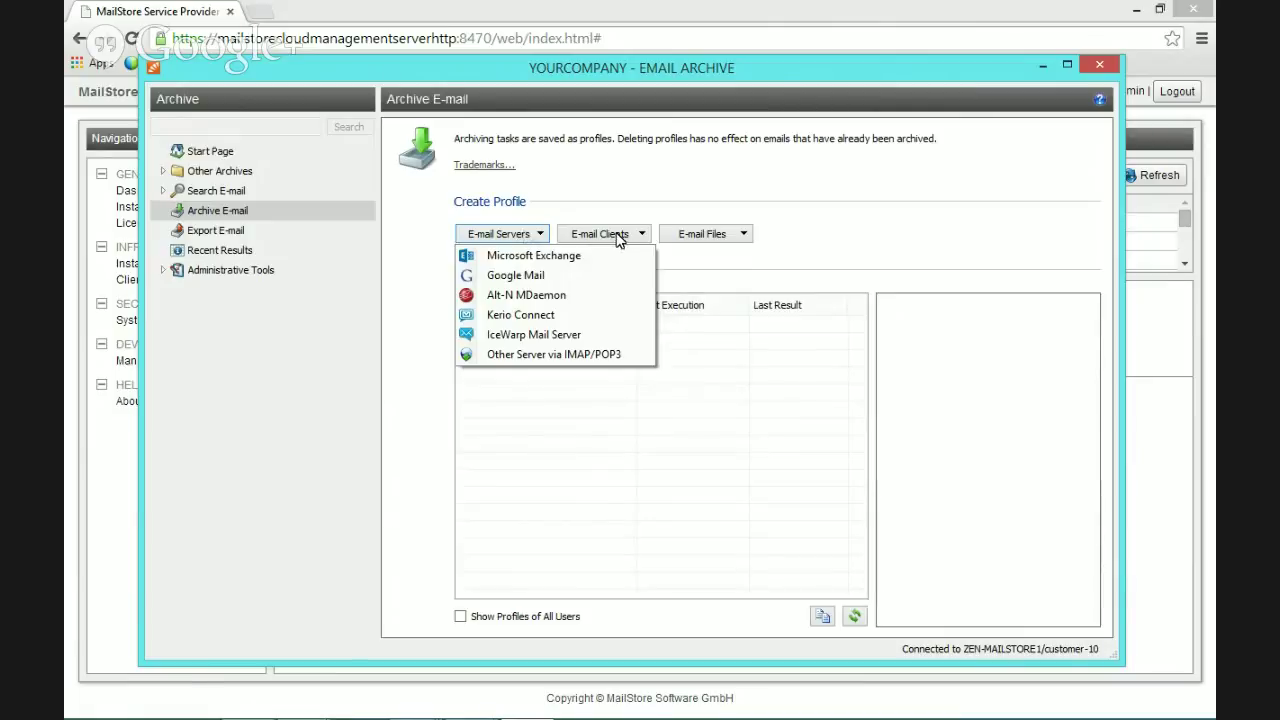
pyautogui.click(609, 235)
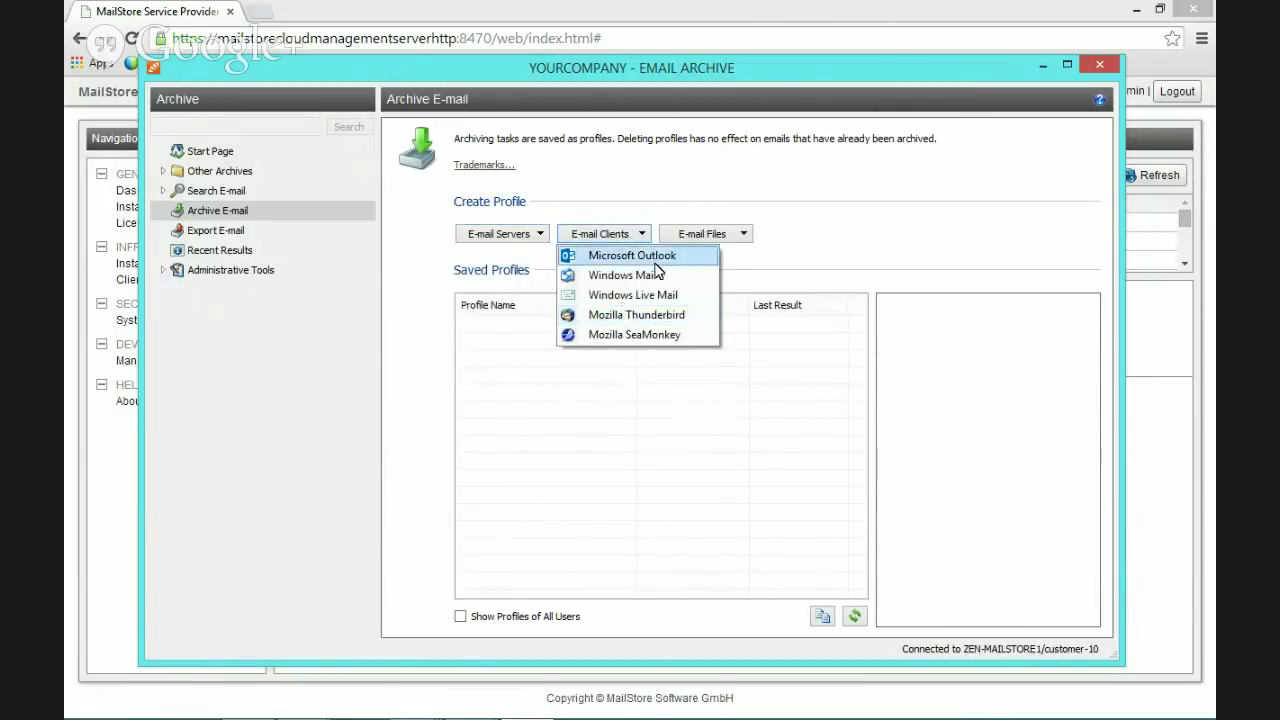
pyautogui.click(688, 238)
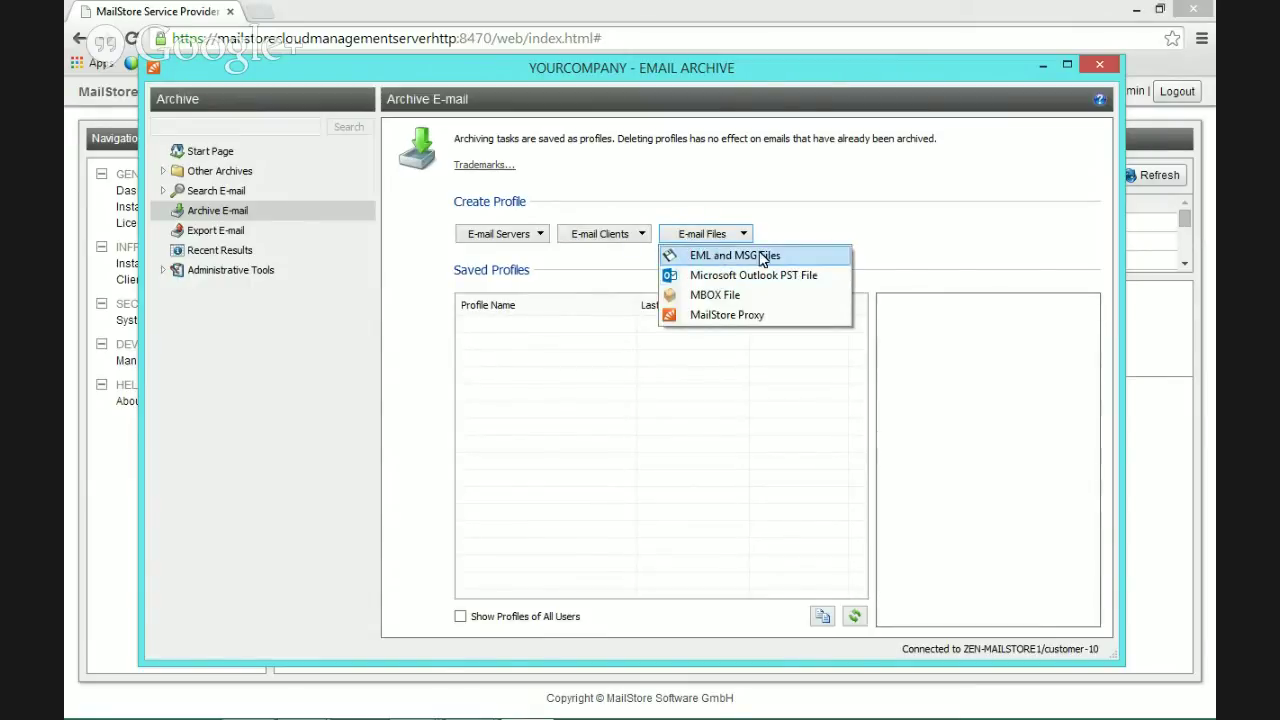
pyautogui.click(680, 443)
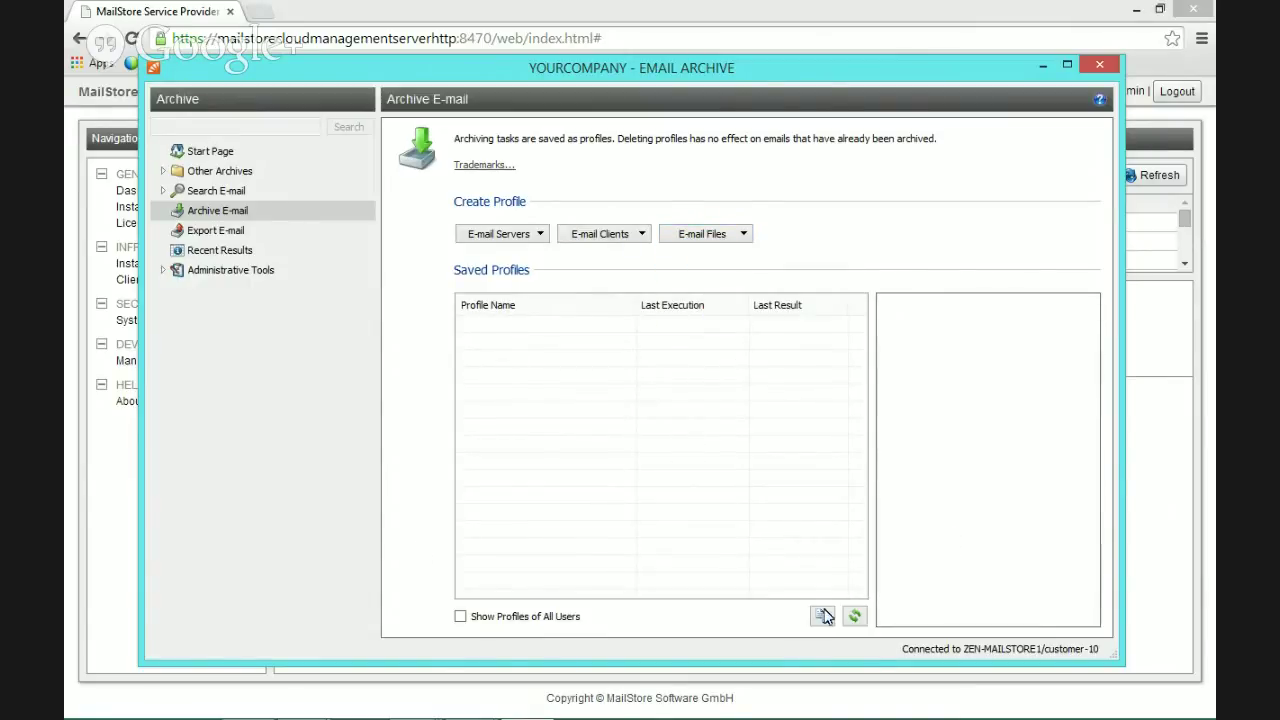
pyautogui.click(163, 269)
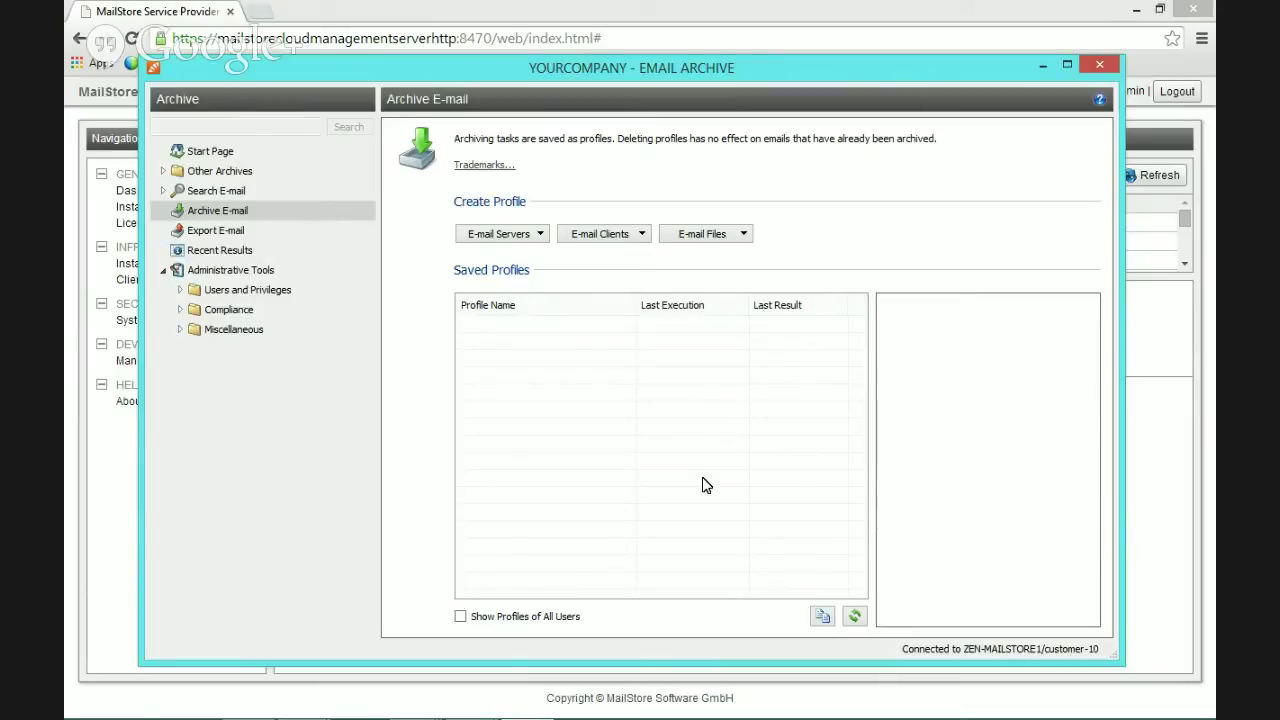
# Step: Expand Users and Privileges, review the Users list, then go to Directory Services
pyautogui.click(192, 292)
pyautogui.click(182, 290)
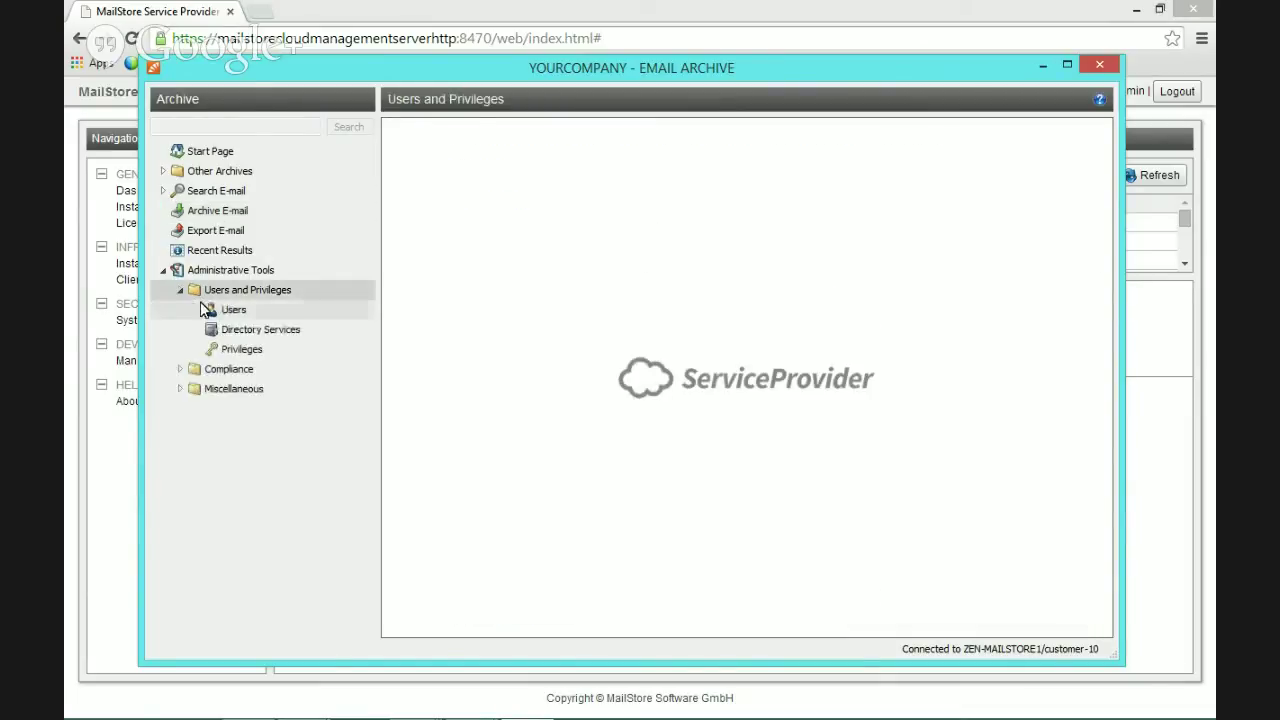
pyautogui.click(236, 313)
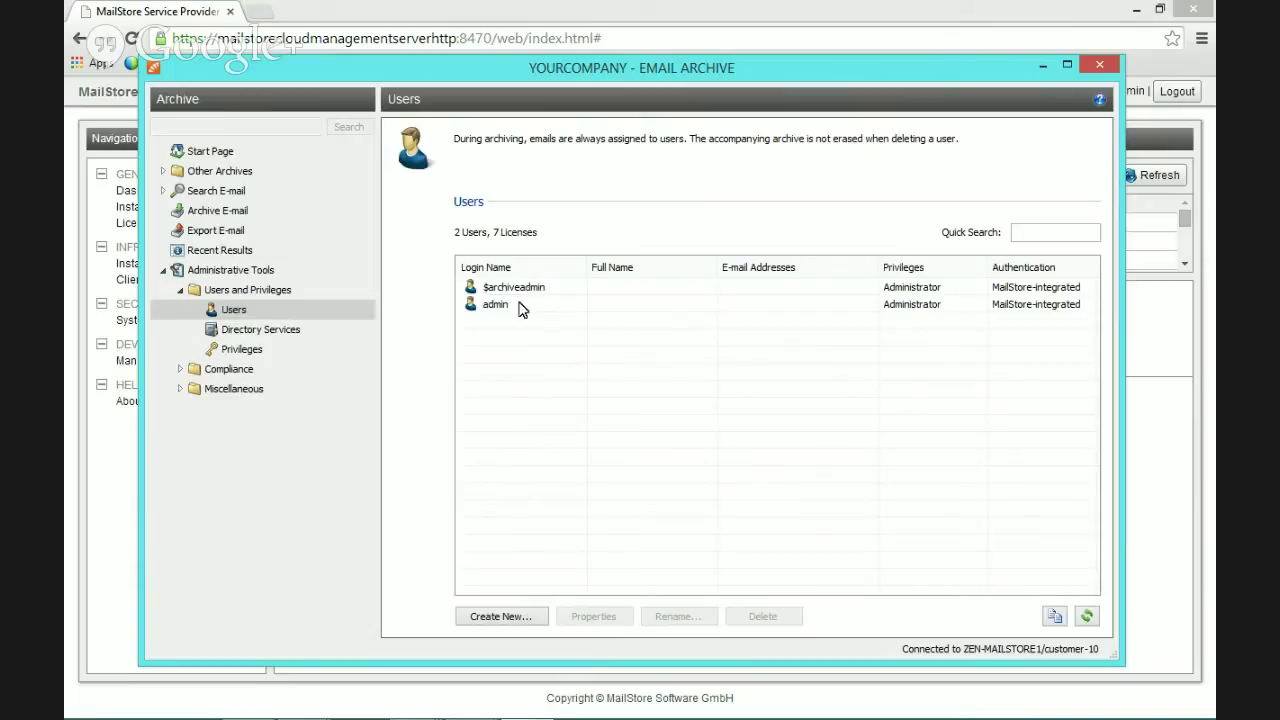
pyautogui.click(248, 332)
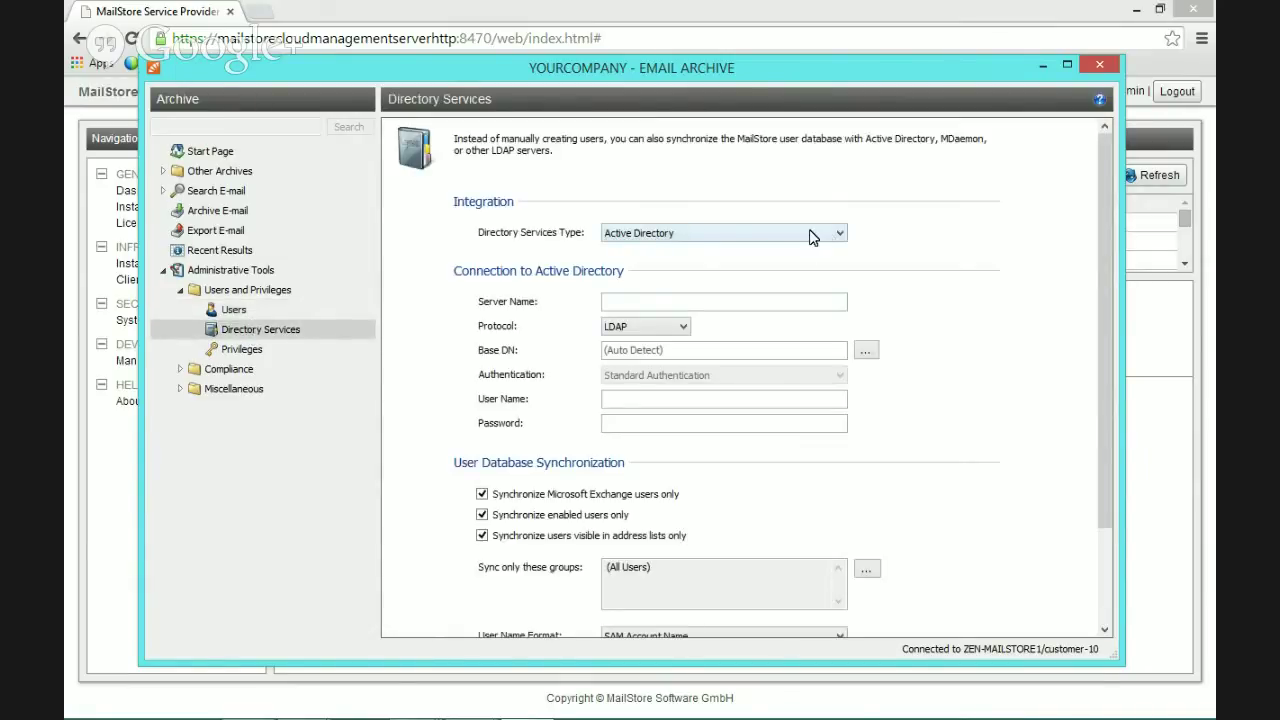
# Step: Set the directory service type to Active Directory after briefly trying Application Integration
pyautogui.click(810, 233)
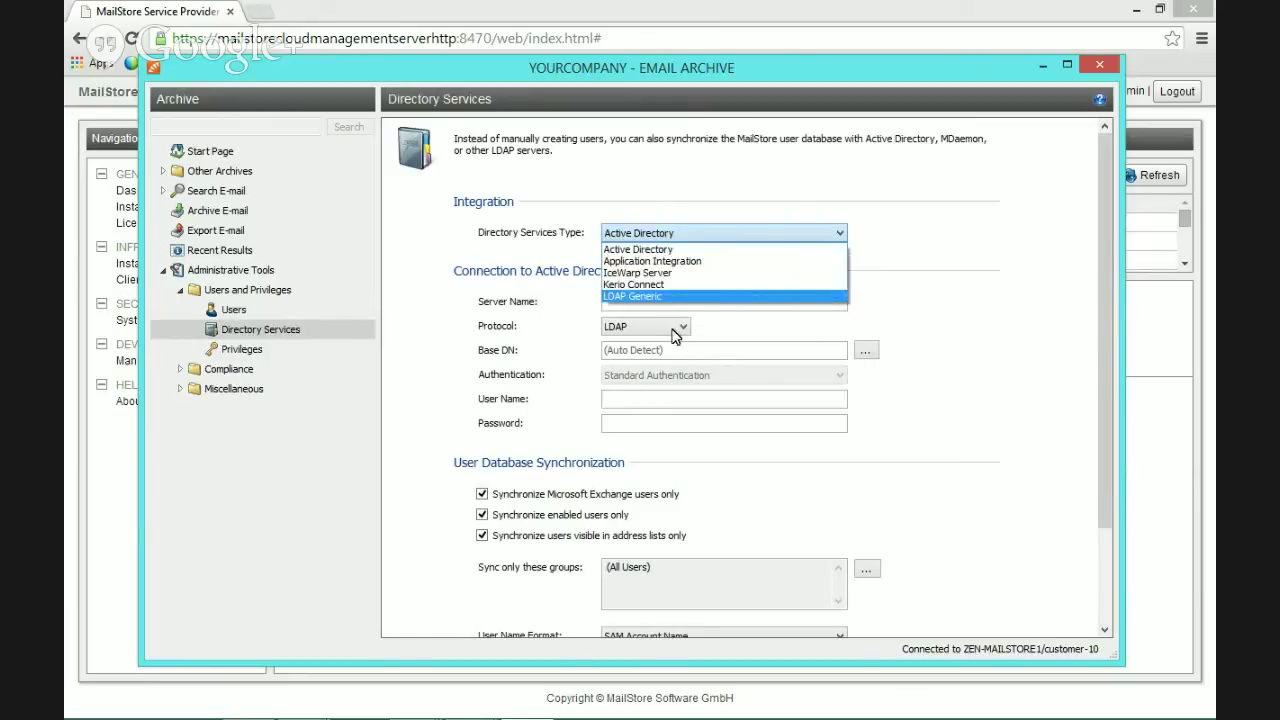
pyautogui.click(1011, 335)
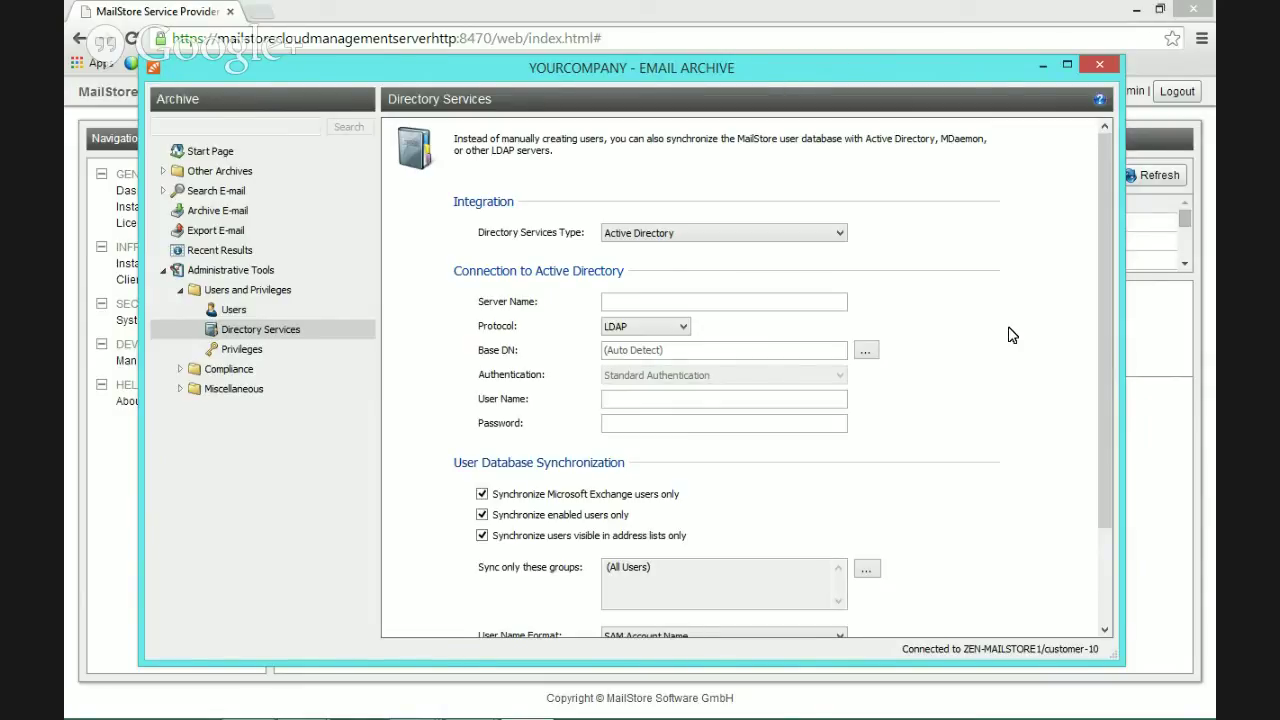
pyautogui.click(840, 234)
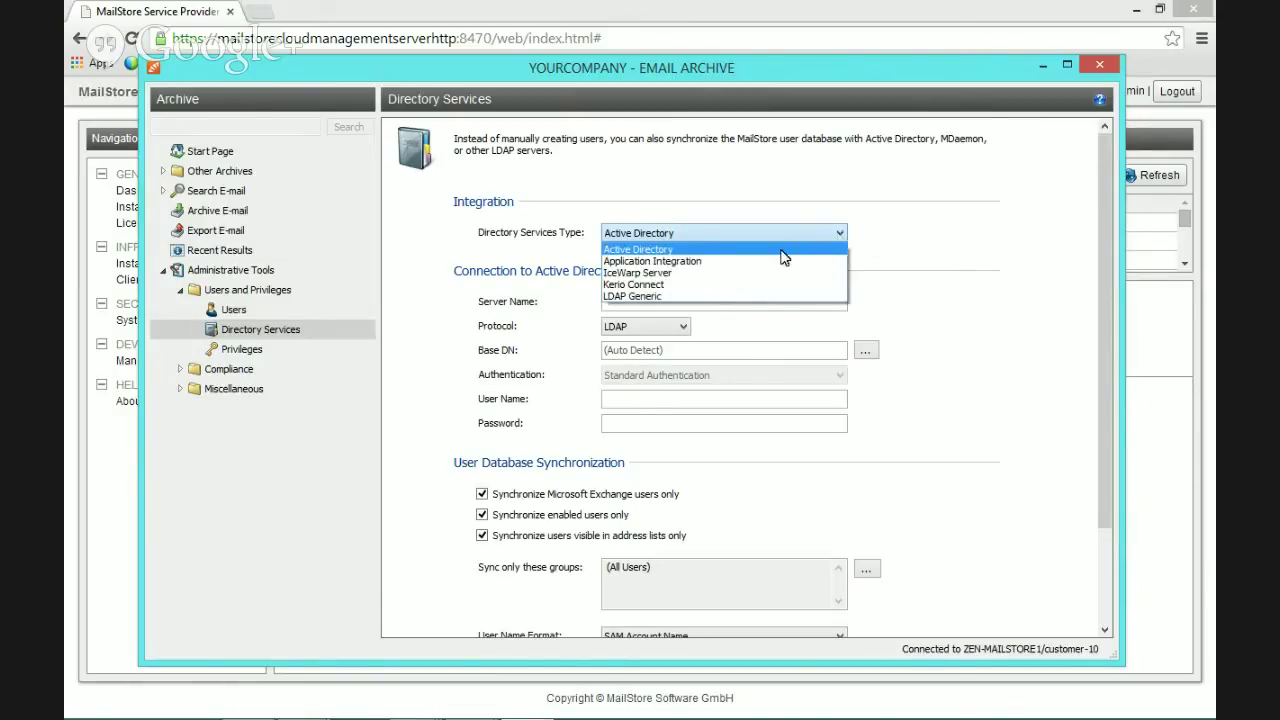
pyautogui.click(703, 261)
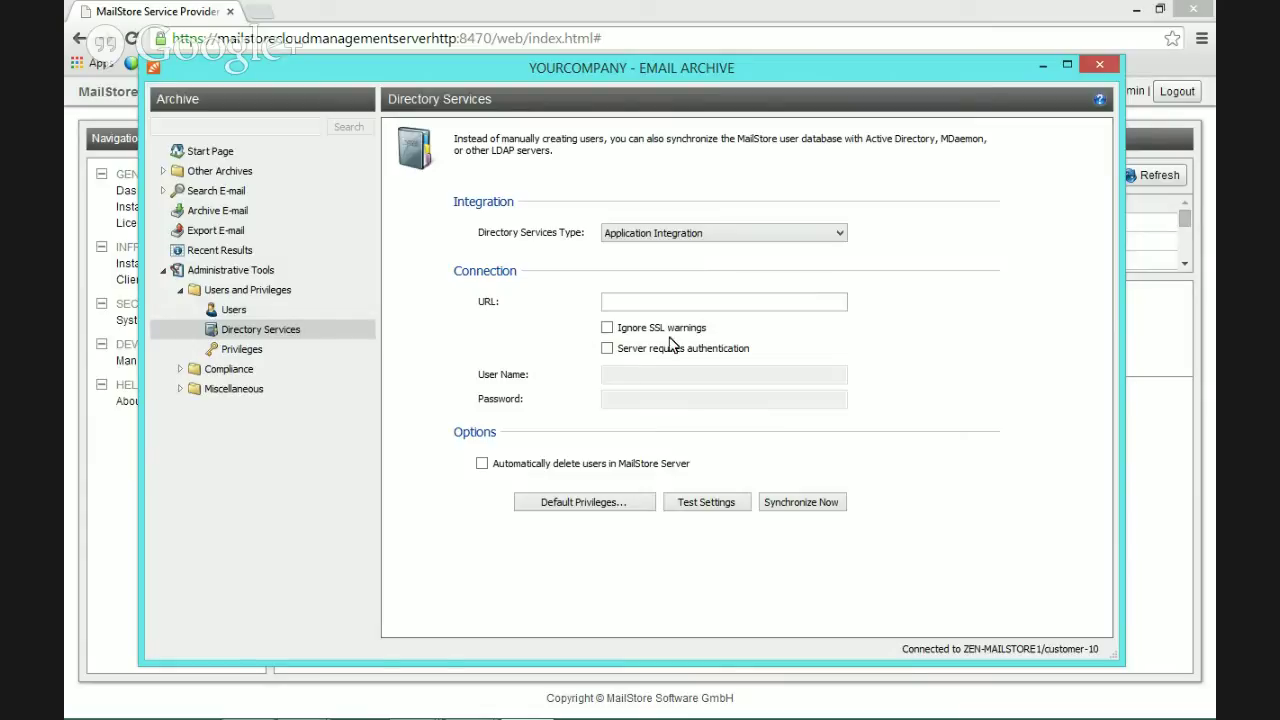
pyautogui.click(716, 236)
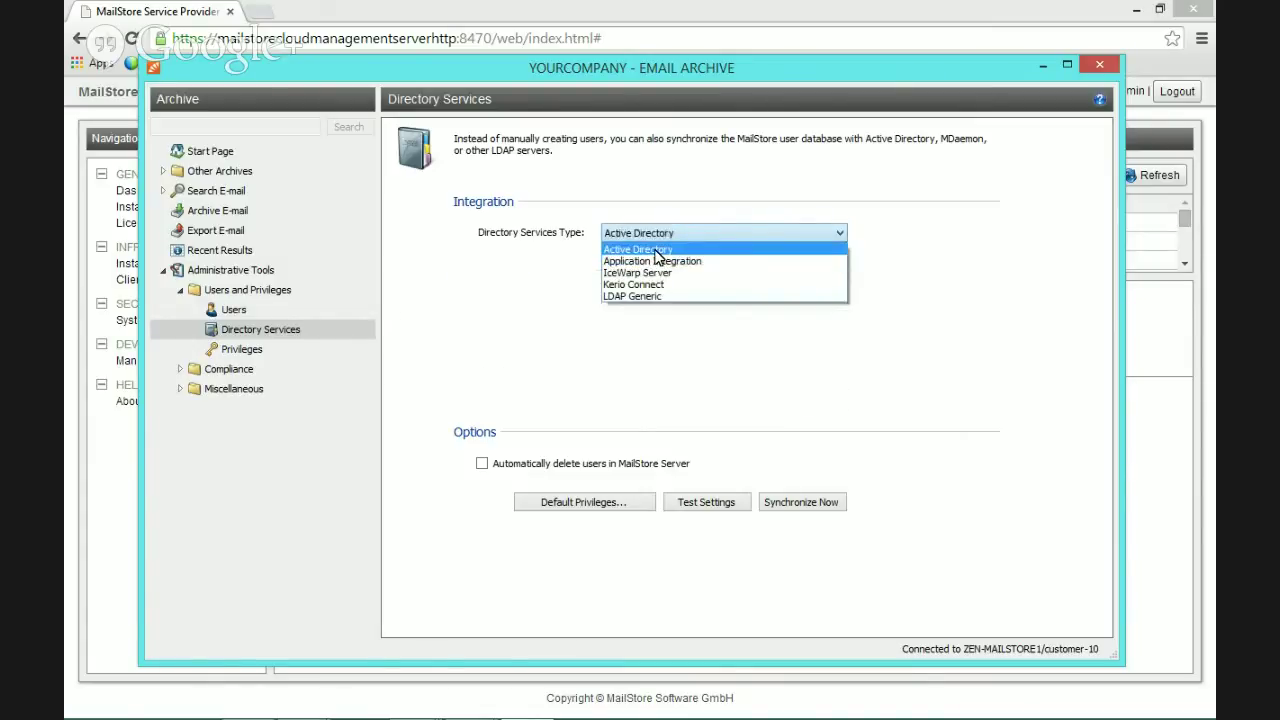
pyautogui.click(657, 250)
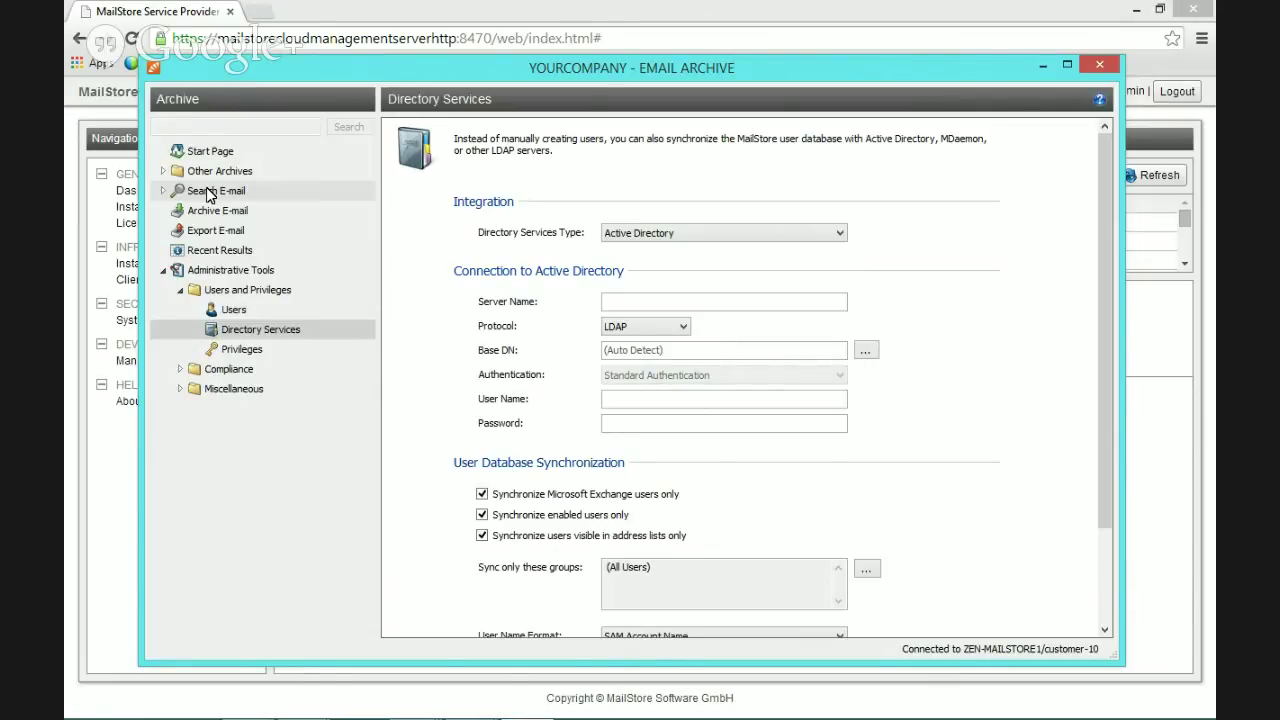
# Step: Expand the Miscellaneous and Compliance tool groups, then minimise MailStore Client
pyautogui.click(180, 388)
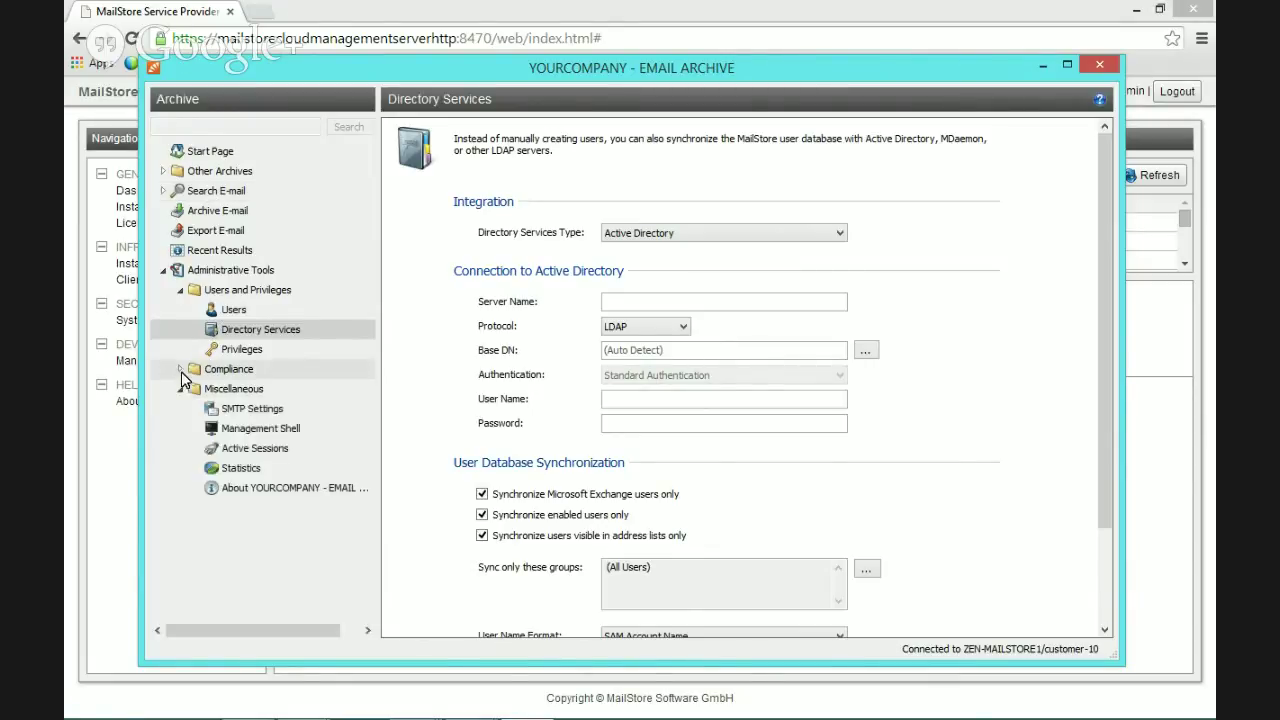
pyautogui.click(181, 370)
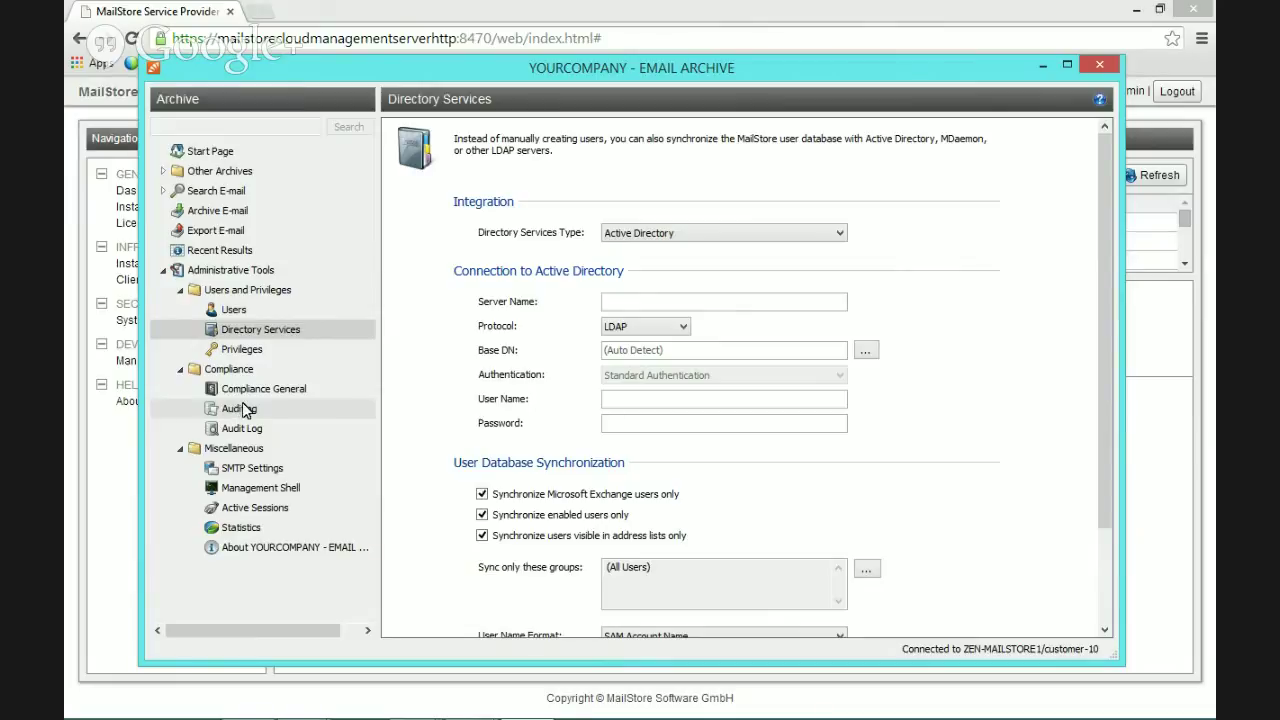
pyautogui.click(1042, 65)
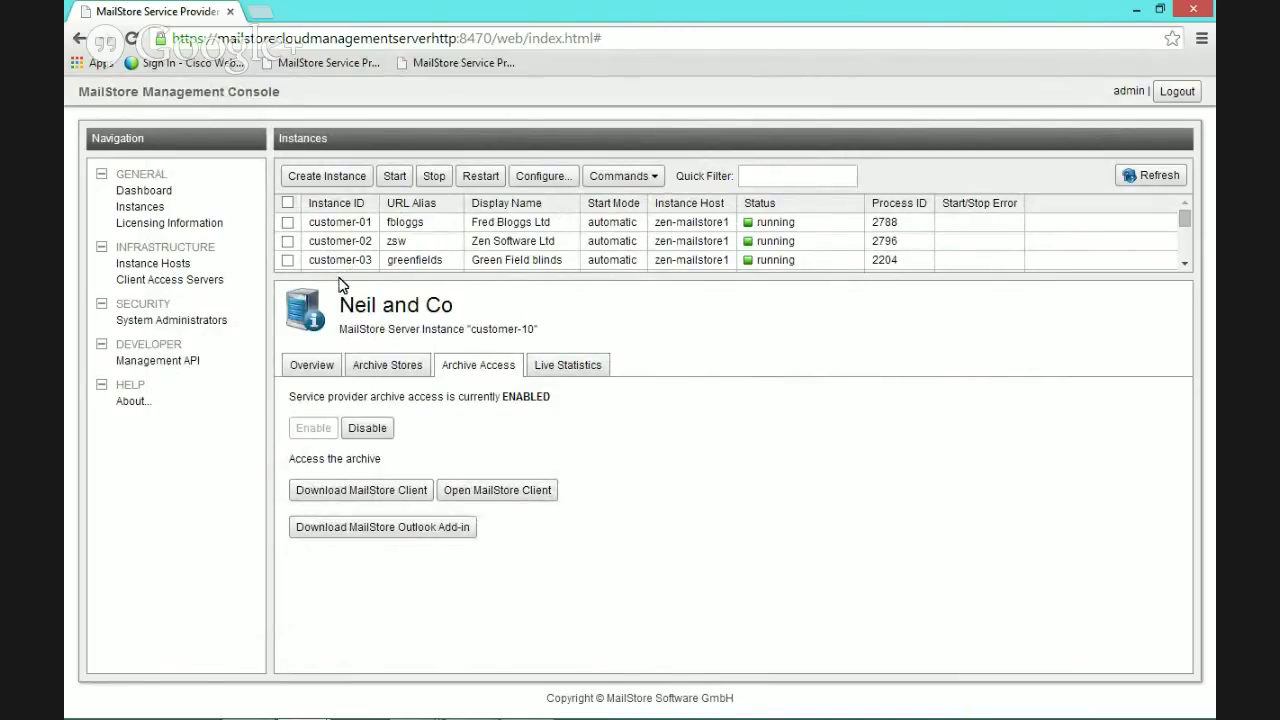
pyautogui.click(334, 242)
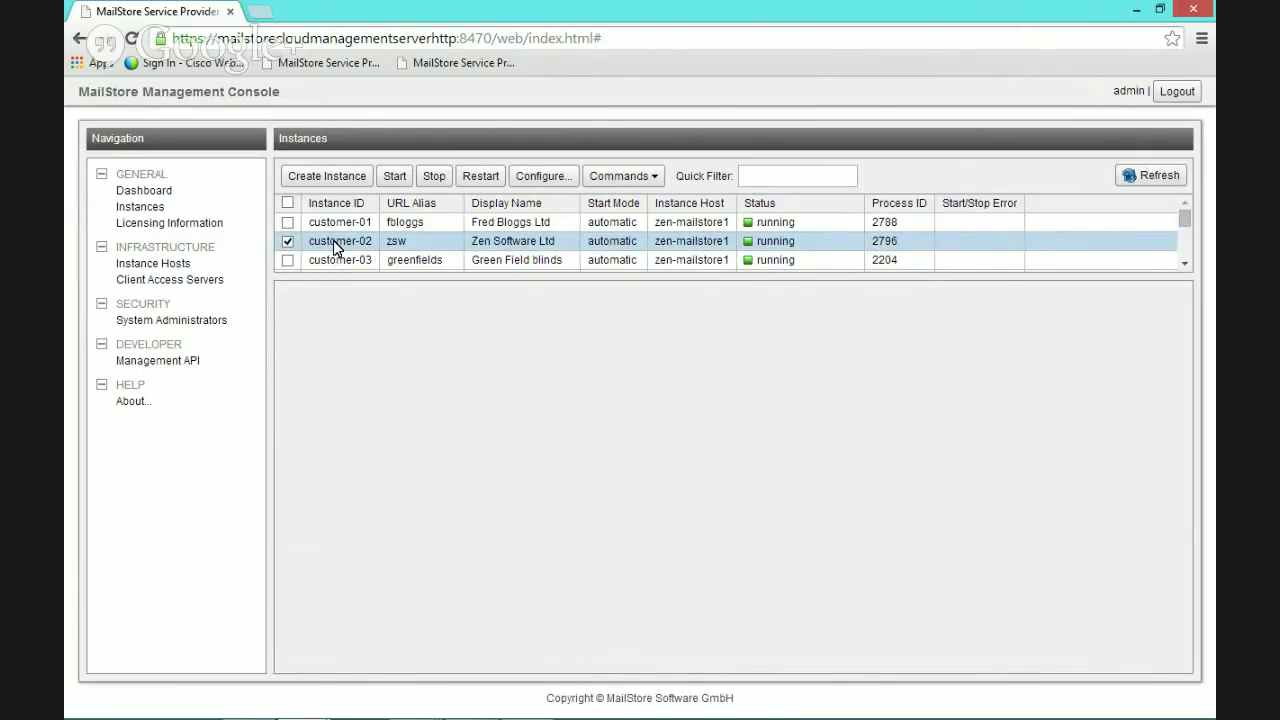
pyautogui.click(325, 177)
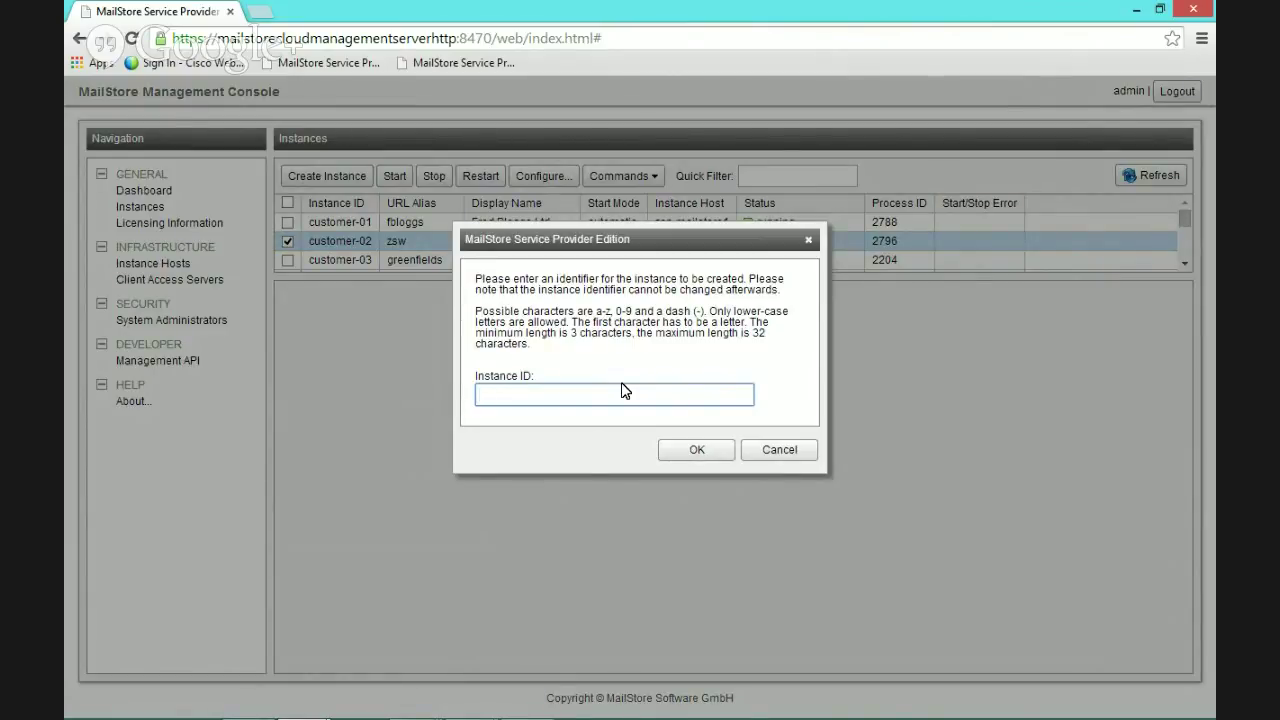
pyautogui.click(800, 449)
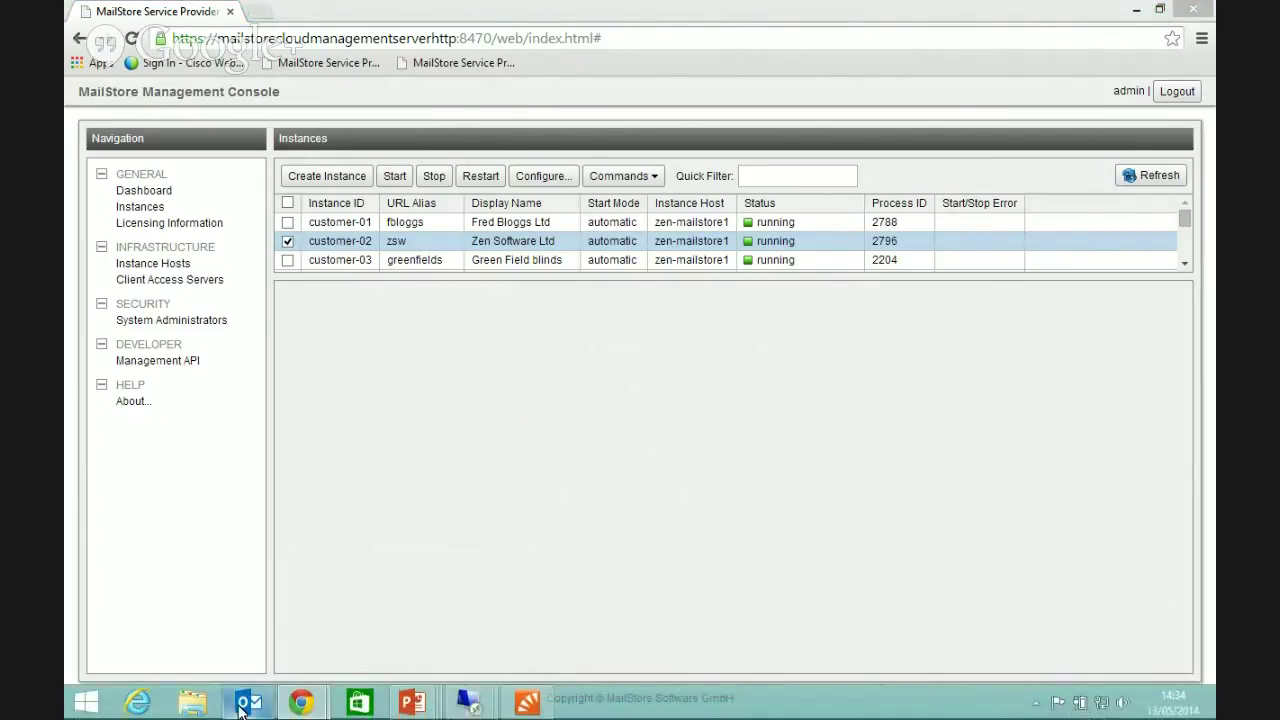
# Step: Clear the archive add-in's cached credentials in Outlook's settings
pyautogui.click(248, 703)
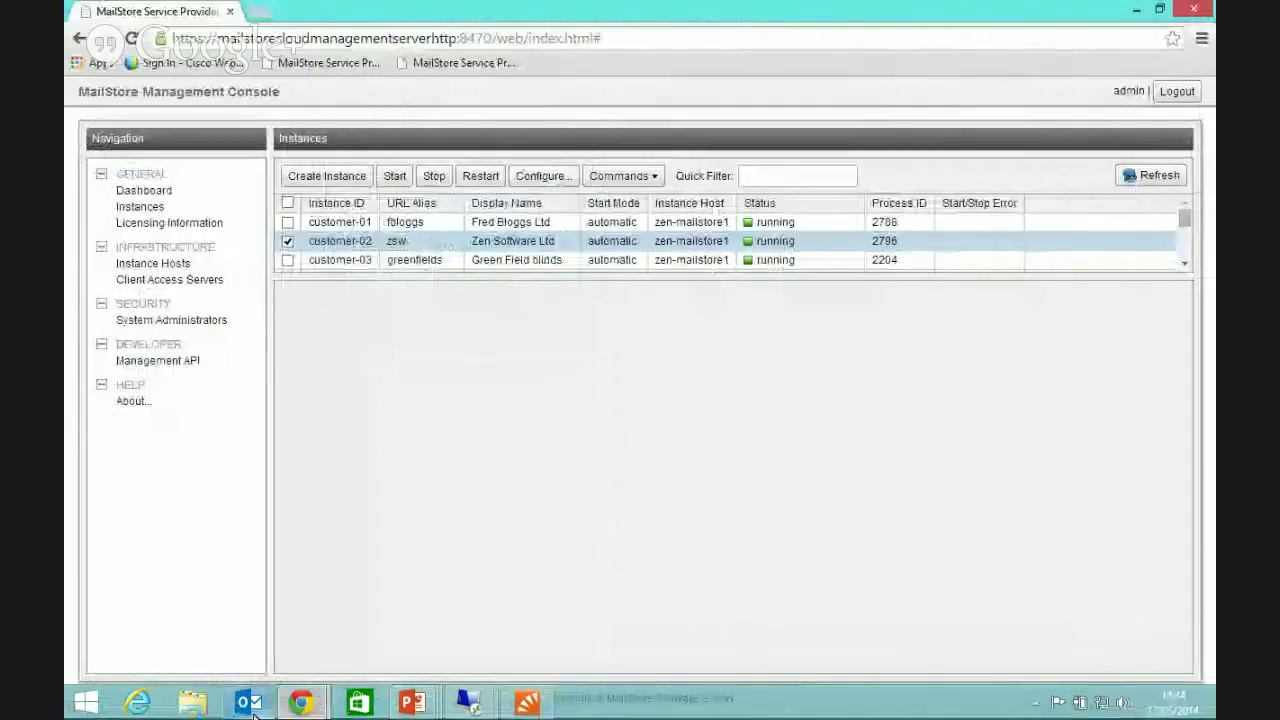
pyautogui.click(250, 704)
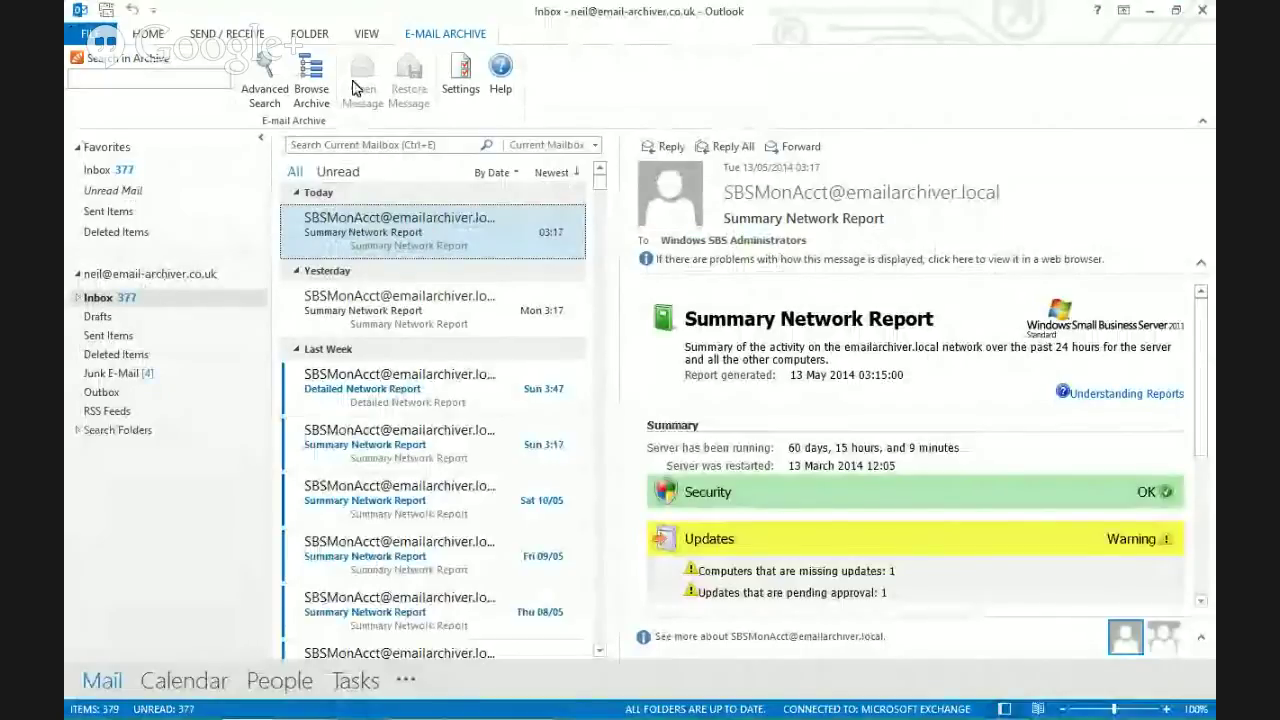
pyautogui.click(455, 80)
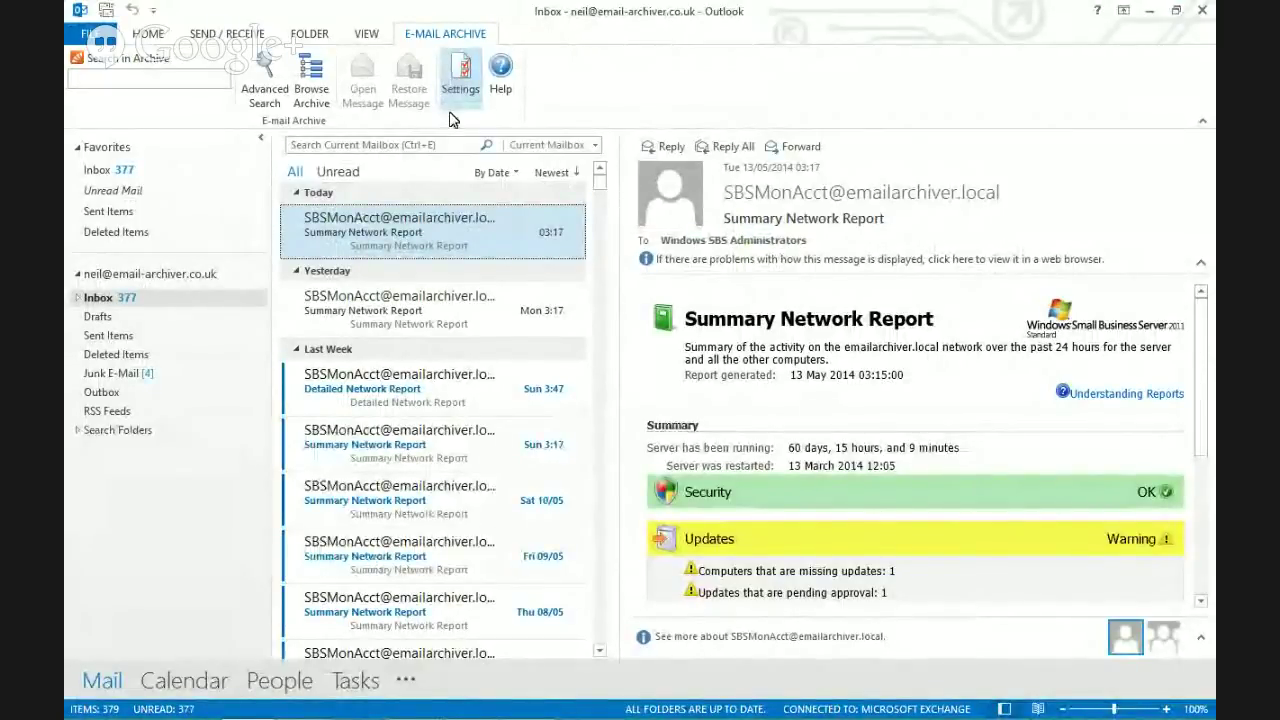
pyautogui.click(560, 390)
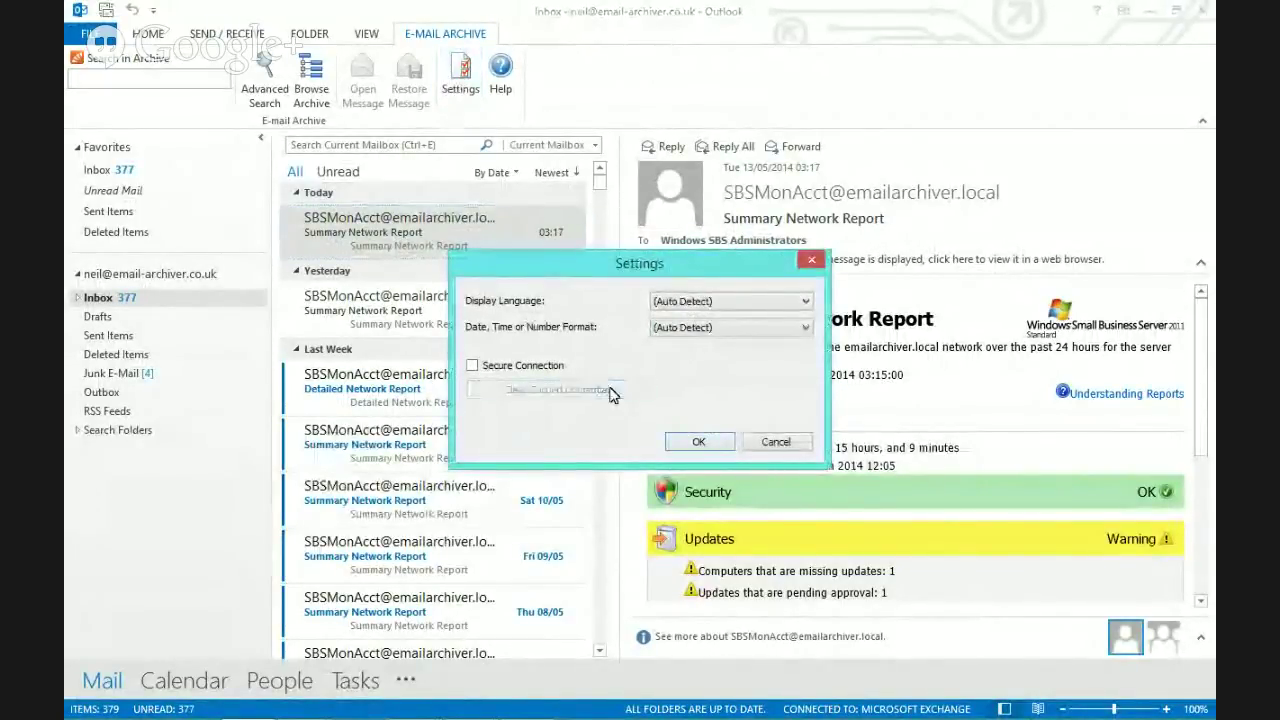
pyautogui.click(716, 443)
# Step: Open the archive login prompt and confirm the server address ends in customer-09
pyautogui.click(298, 80)
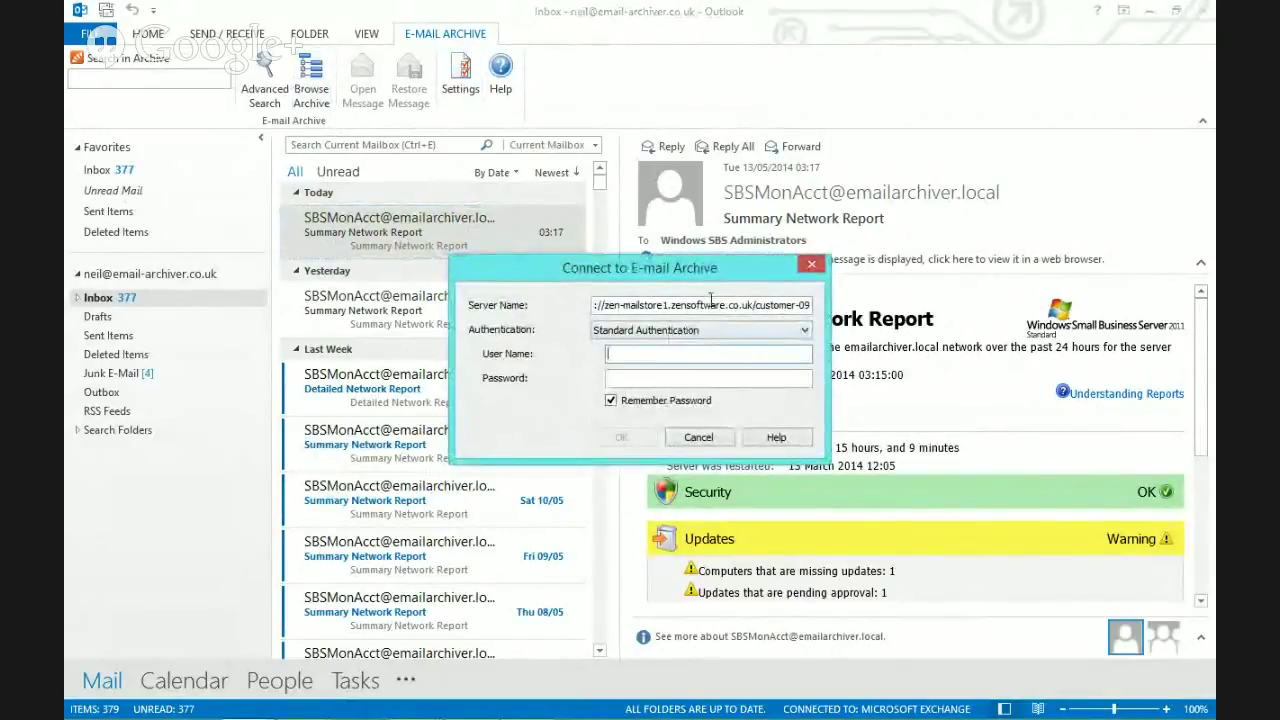
pyautogui.press('Home')
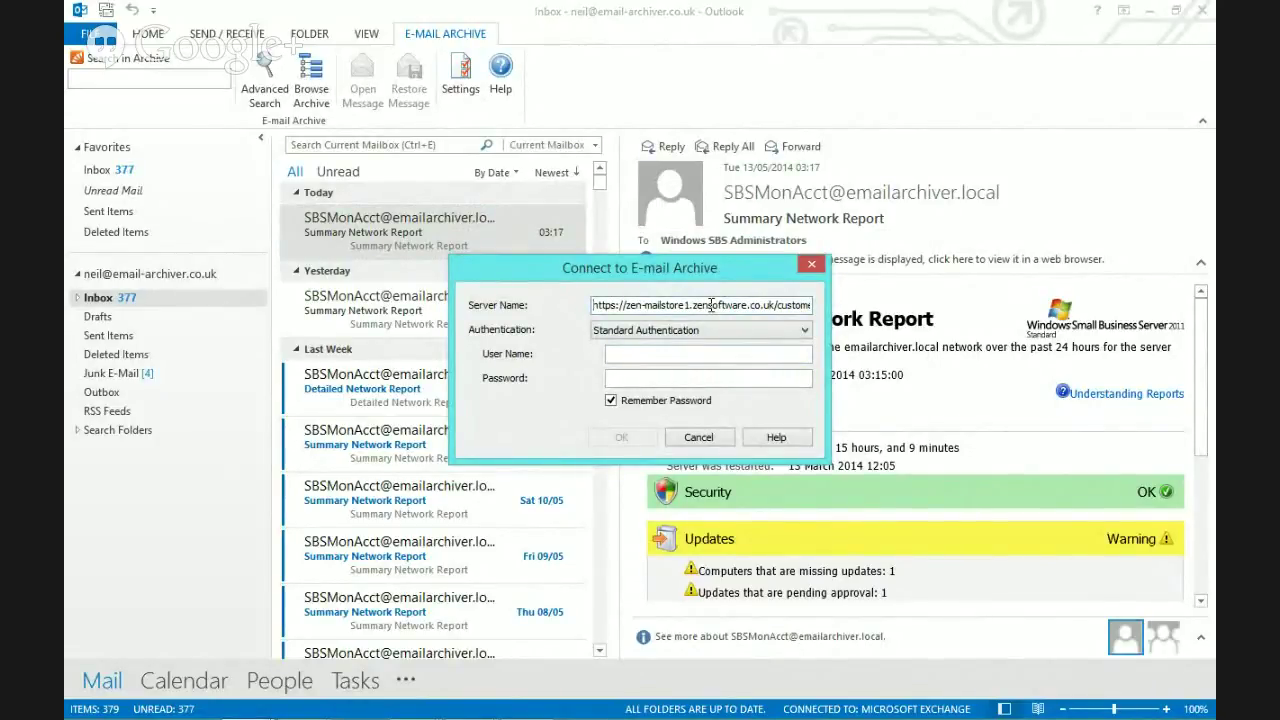
pyautogui.moveTo(776, 305); pyautogui.dragTo(628, 312)
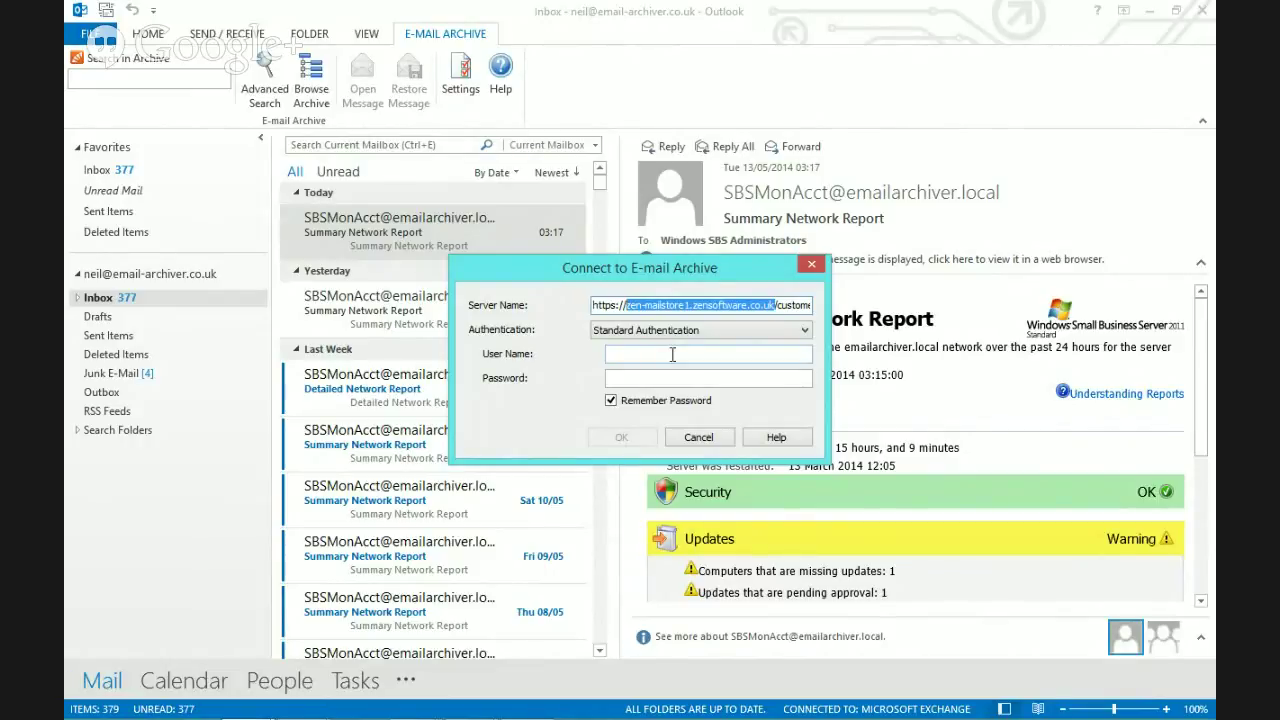
pyautogui.click(790, 304)
pyautogui.press('End')
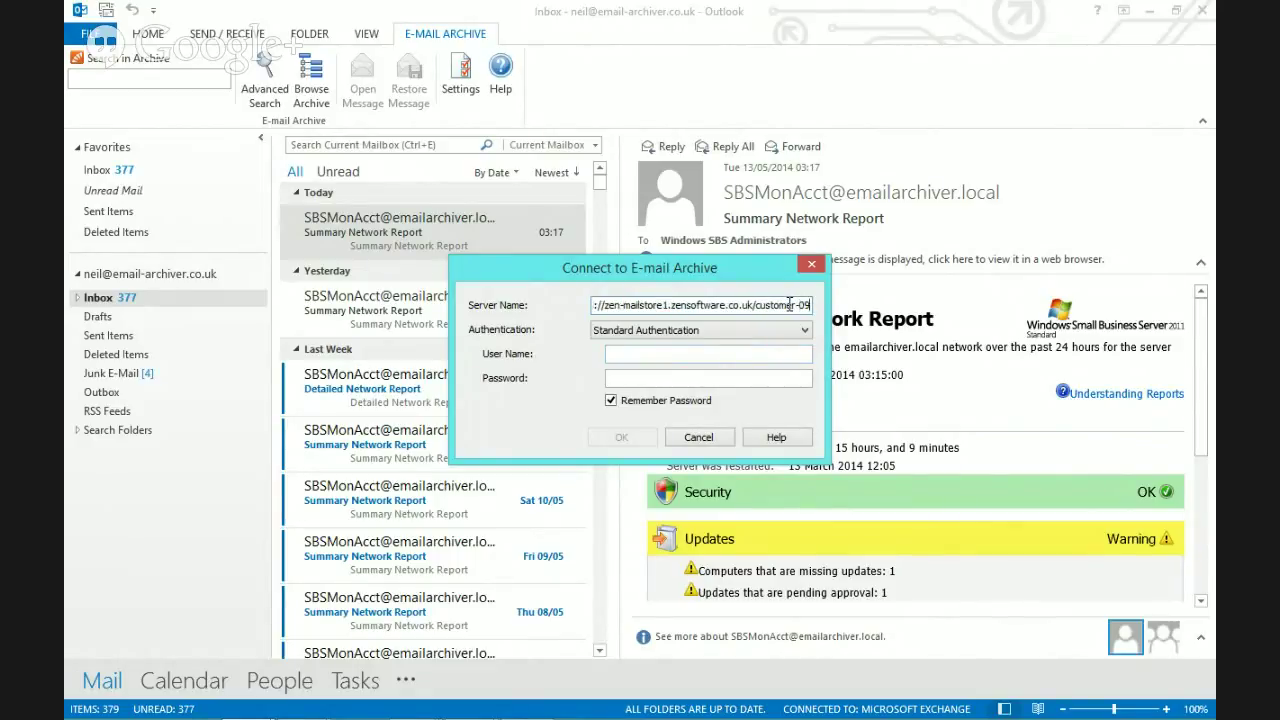
pyautogui.moveTo(756, 304); pyautogui.dragTo(815, 313)
# Step: Sign in with the archive user name and password, view empty My Archive, then minimise Outlook
pyautogui.click(758, 355)
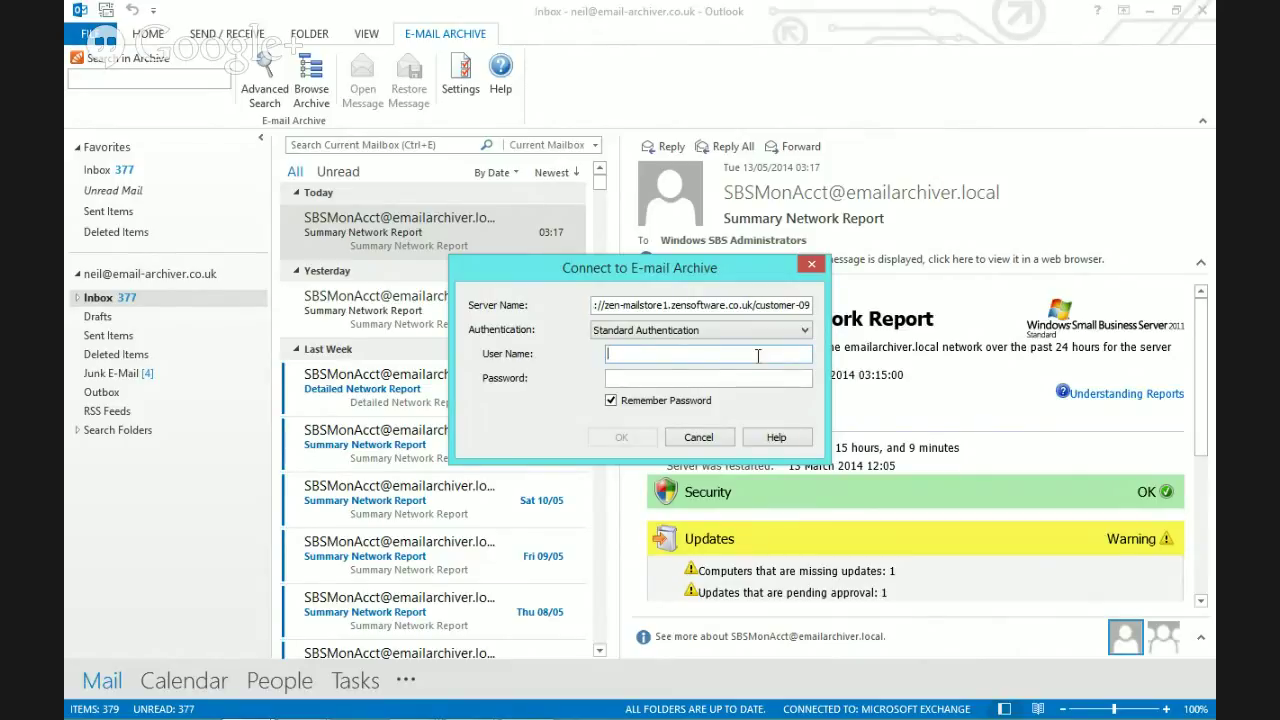
pyautogui.write('neil')
pyautogui.press('Tab')
pyautogui.write('*********')
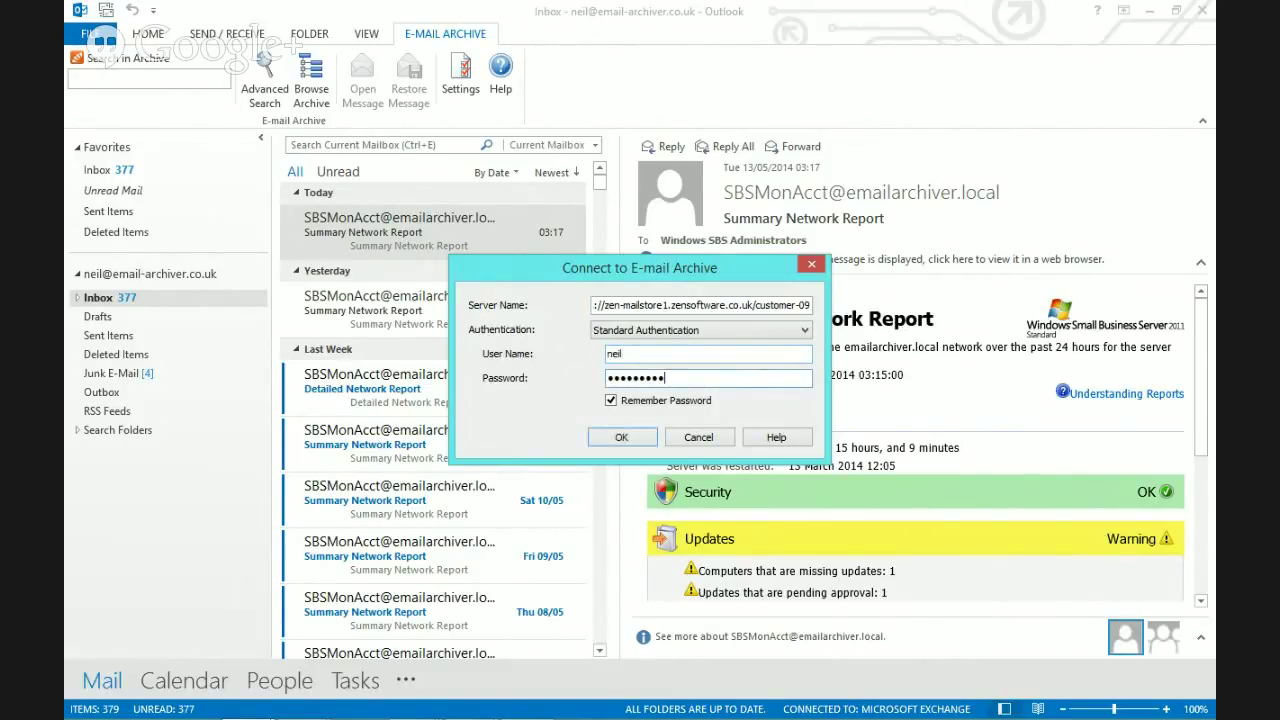
pyautogui.press('Return')
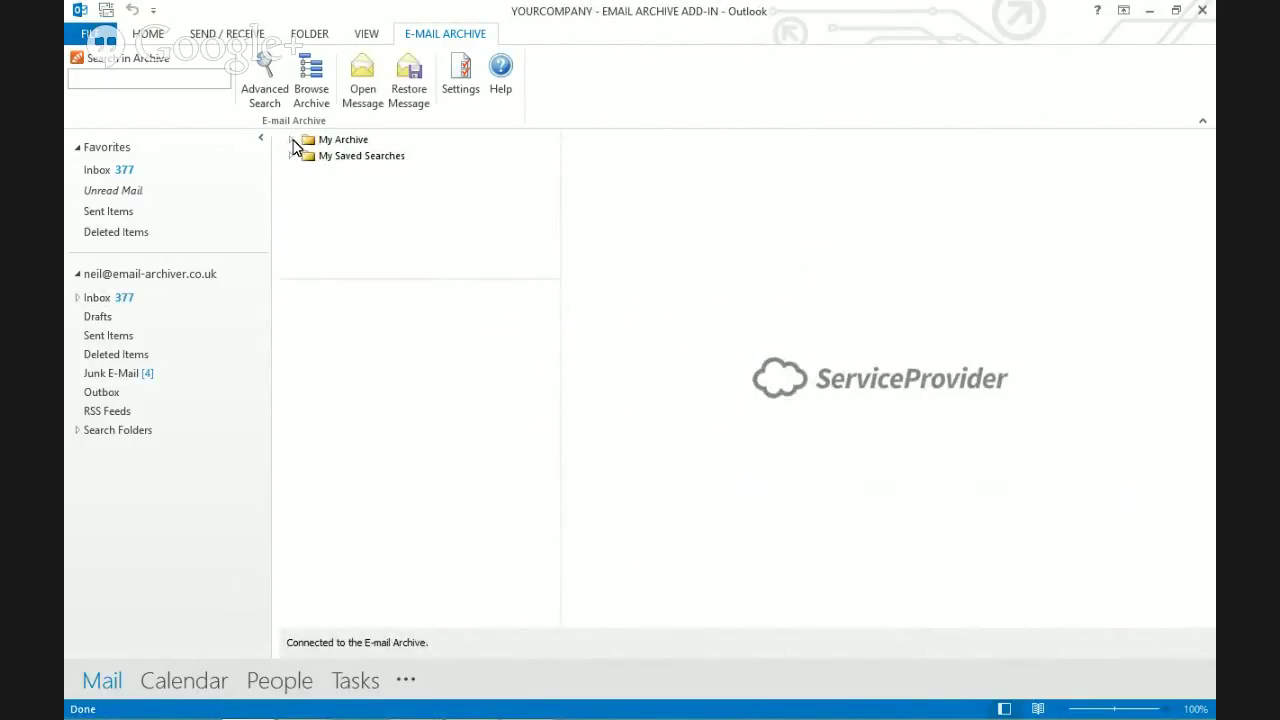
pyautogui.click(294, 145)
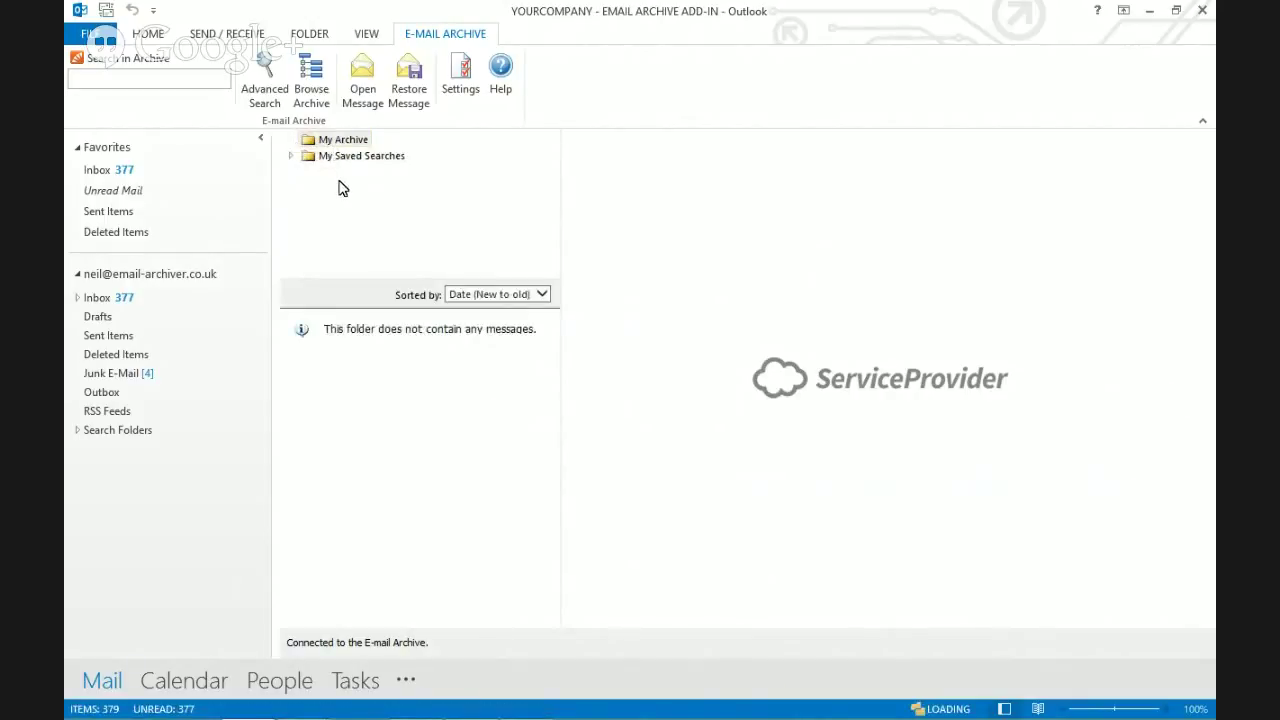
pyautogui.click(1151, 12)
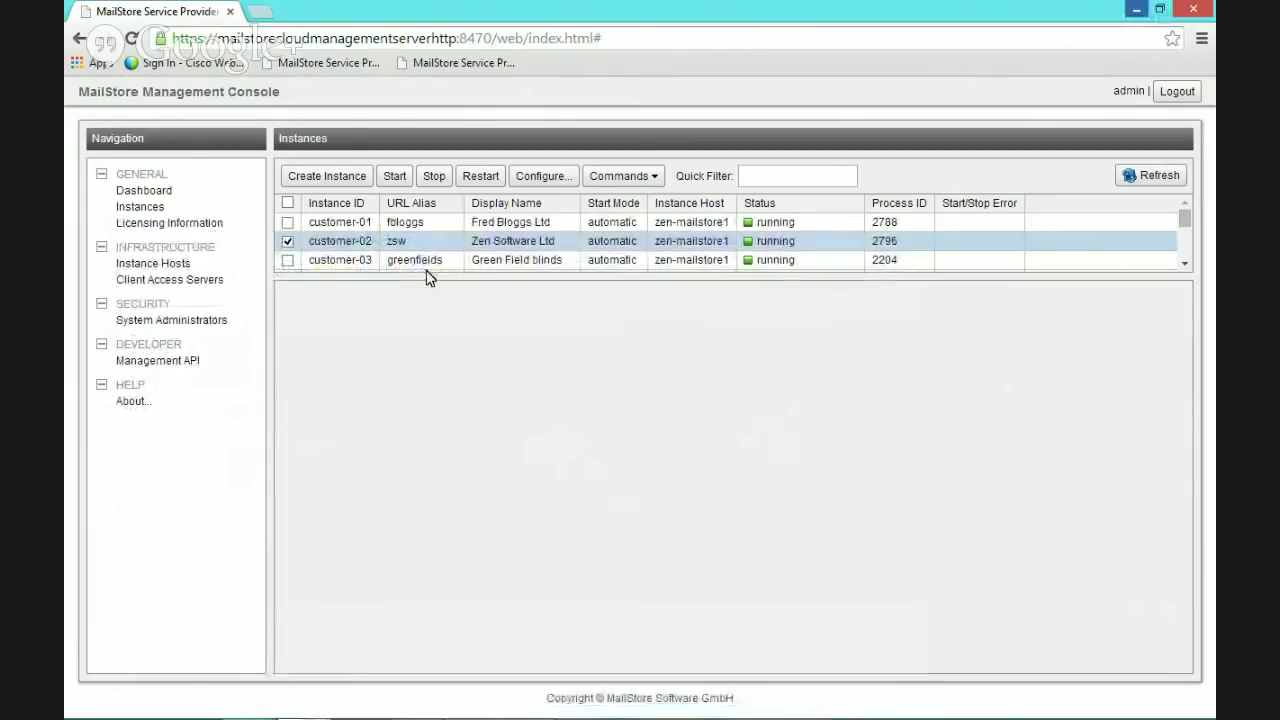
# Step: Select the customer-09 instance and show its archive stores table
pyautogui.moveTo(425, 272); pyautogui.dragTo(424, 466)
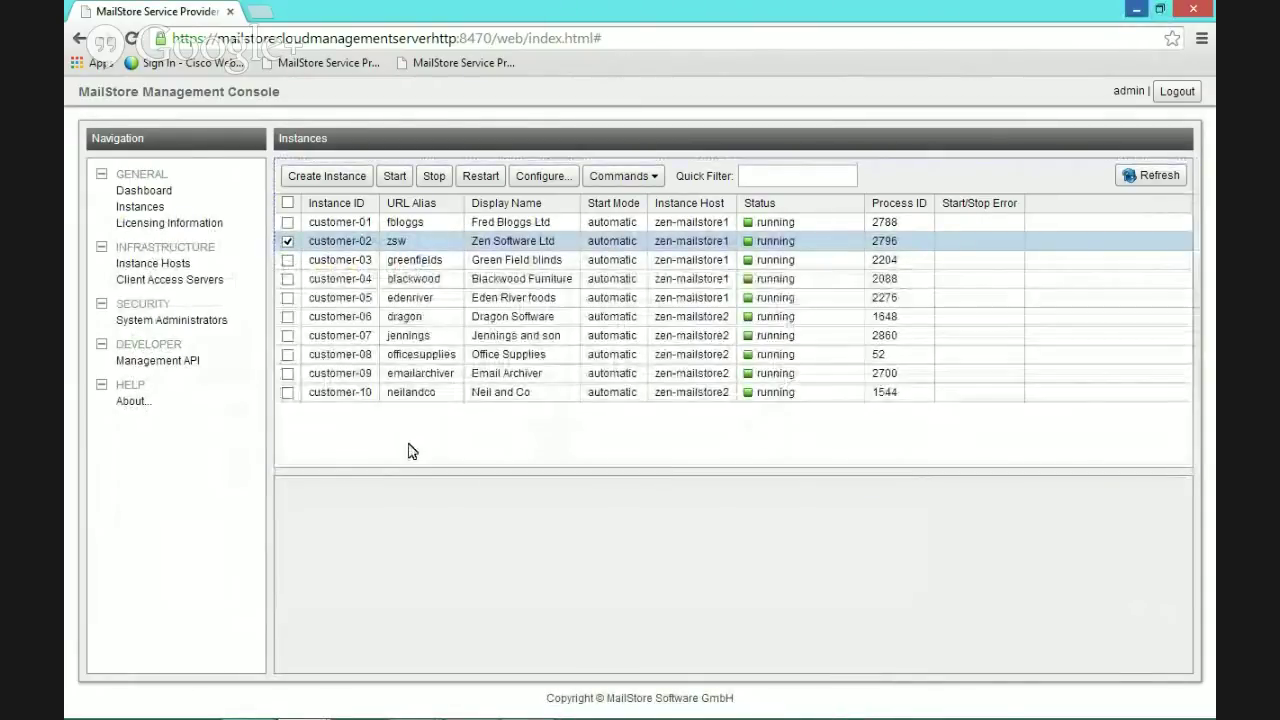
pyautogui.click(363, 376)
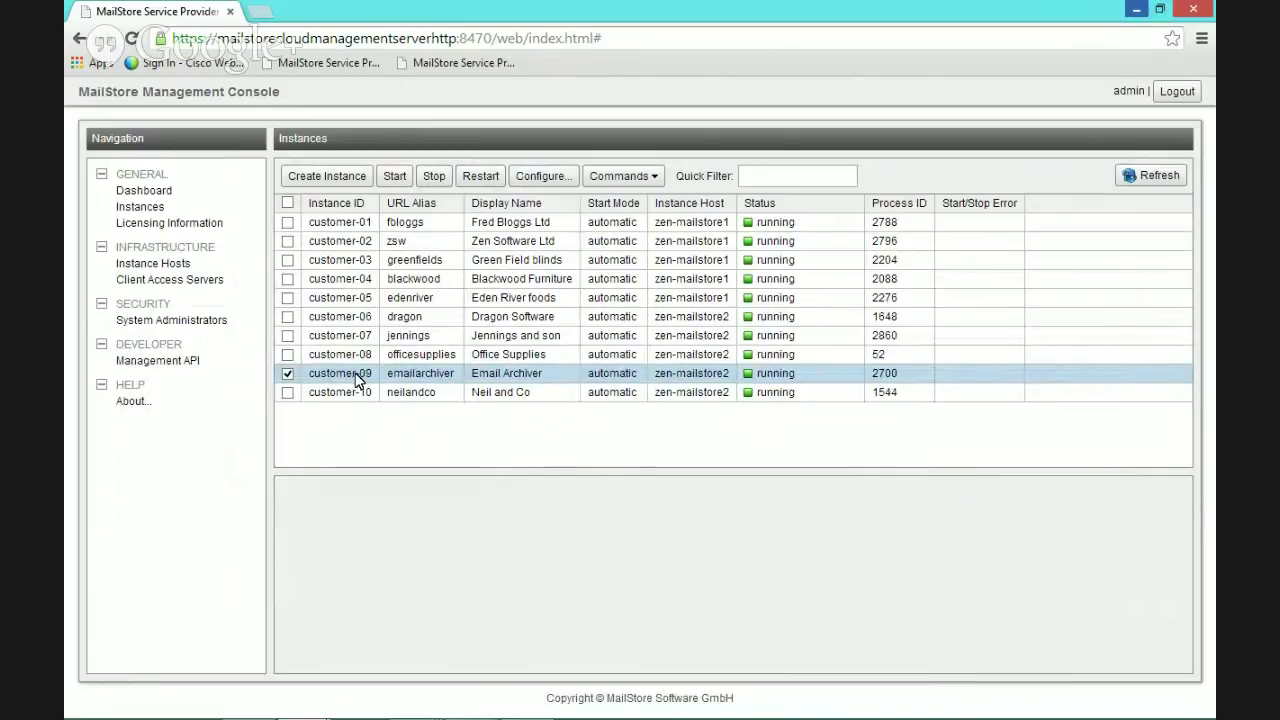
pyautogui.click(383, 561)
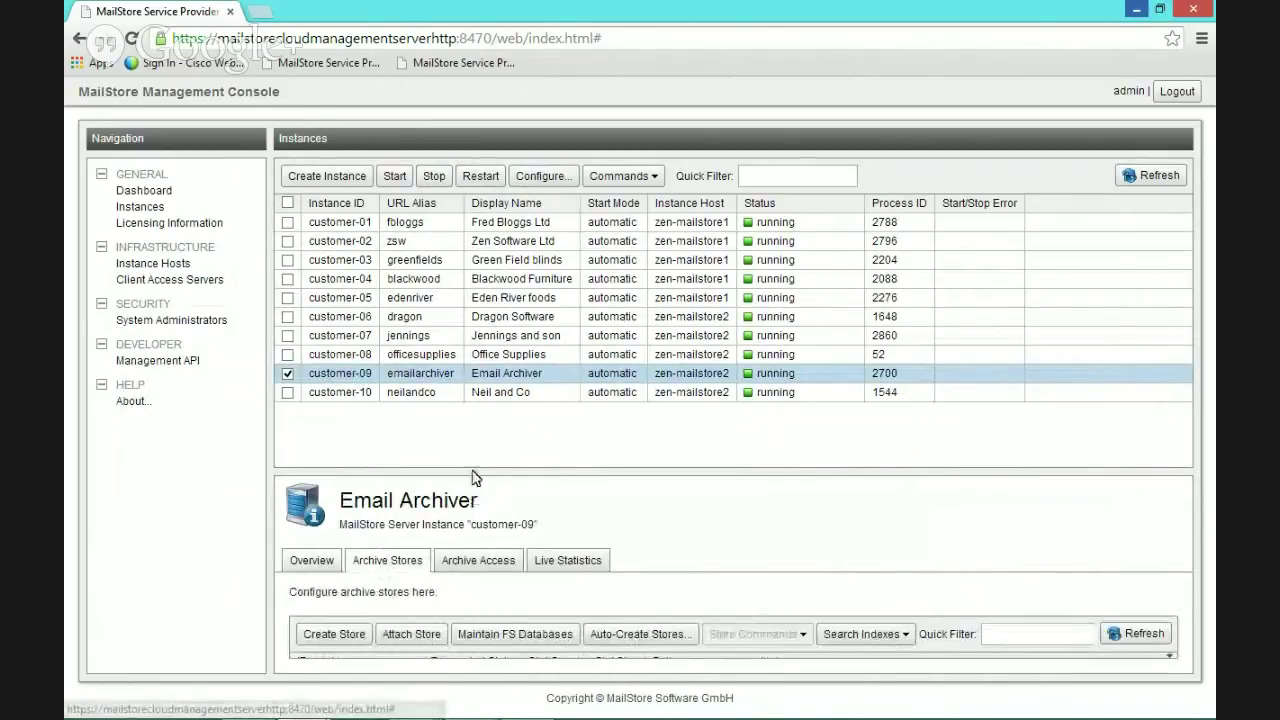
pyautogui.moveTo(474, 468); pyautogui.dragTo(474, 312)
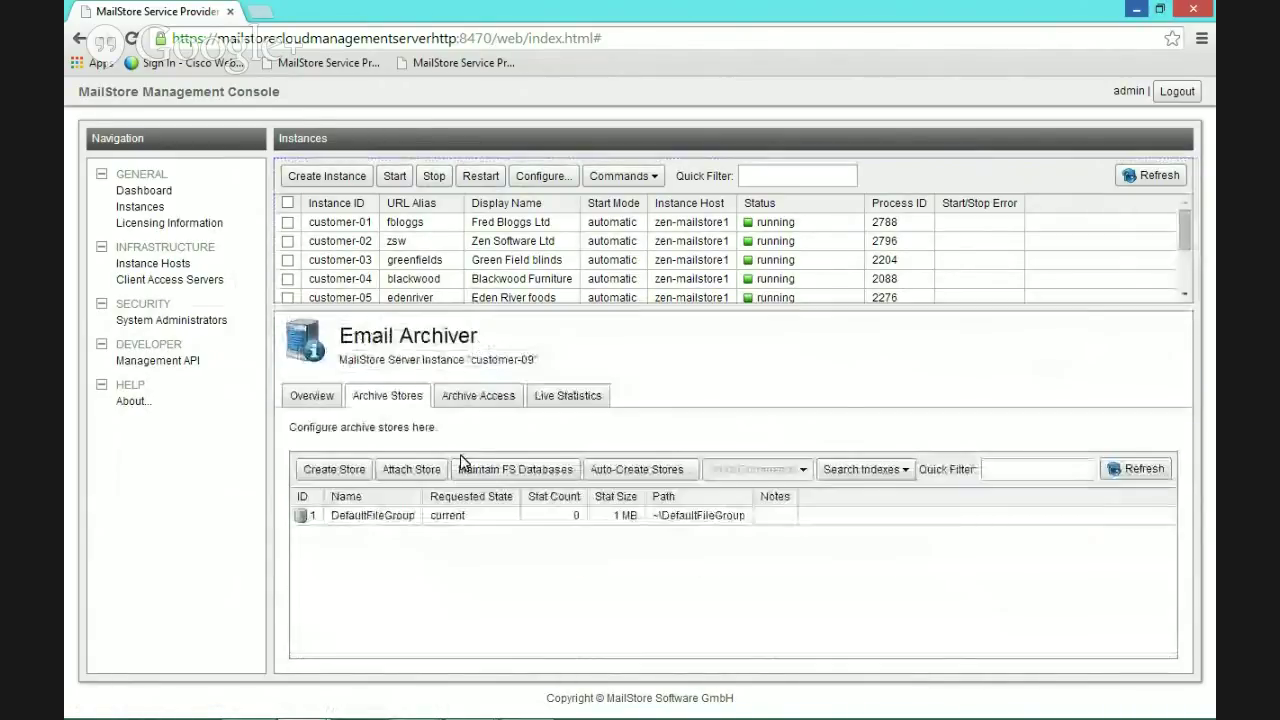
# Step: Attach 'old store' from C:\emailarchiver.co.uk-MailArhive\DefaultFileGroup to customer-09
pyautogui.click(410, 469)
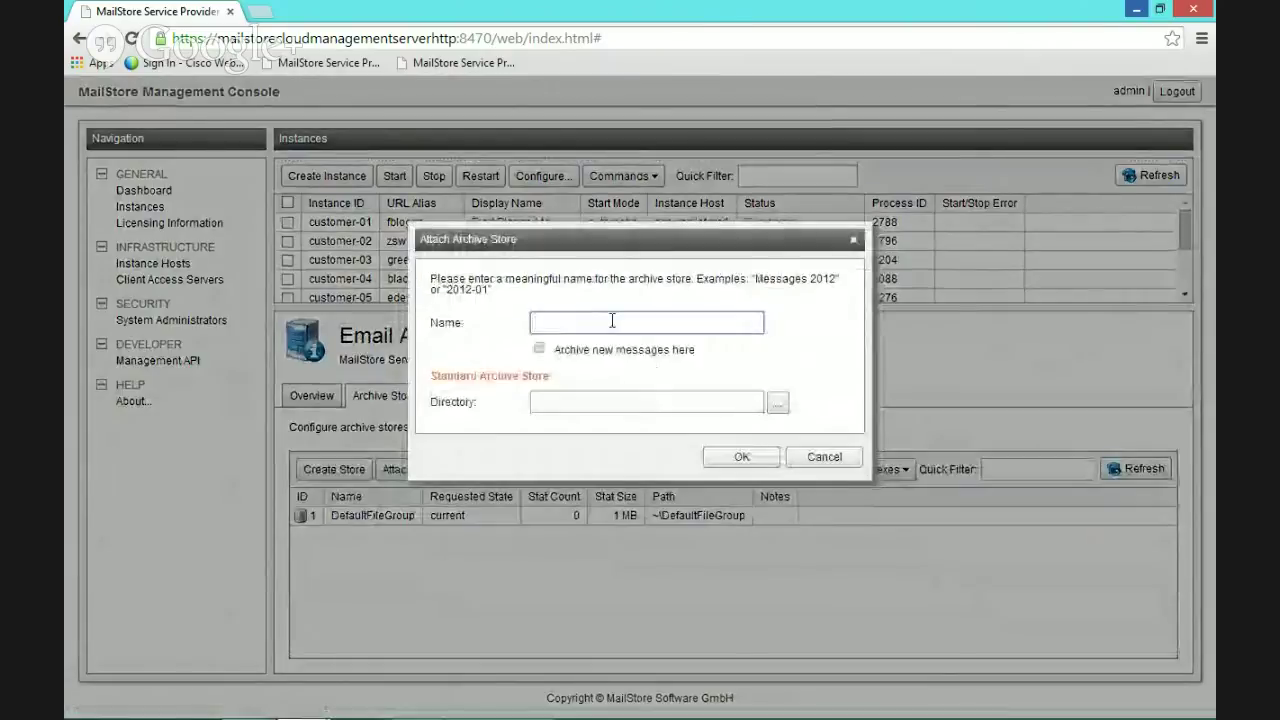
pyautogui.click(611, 326)
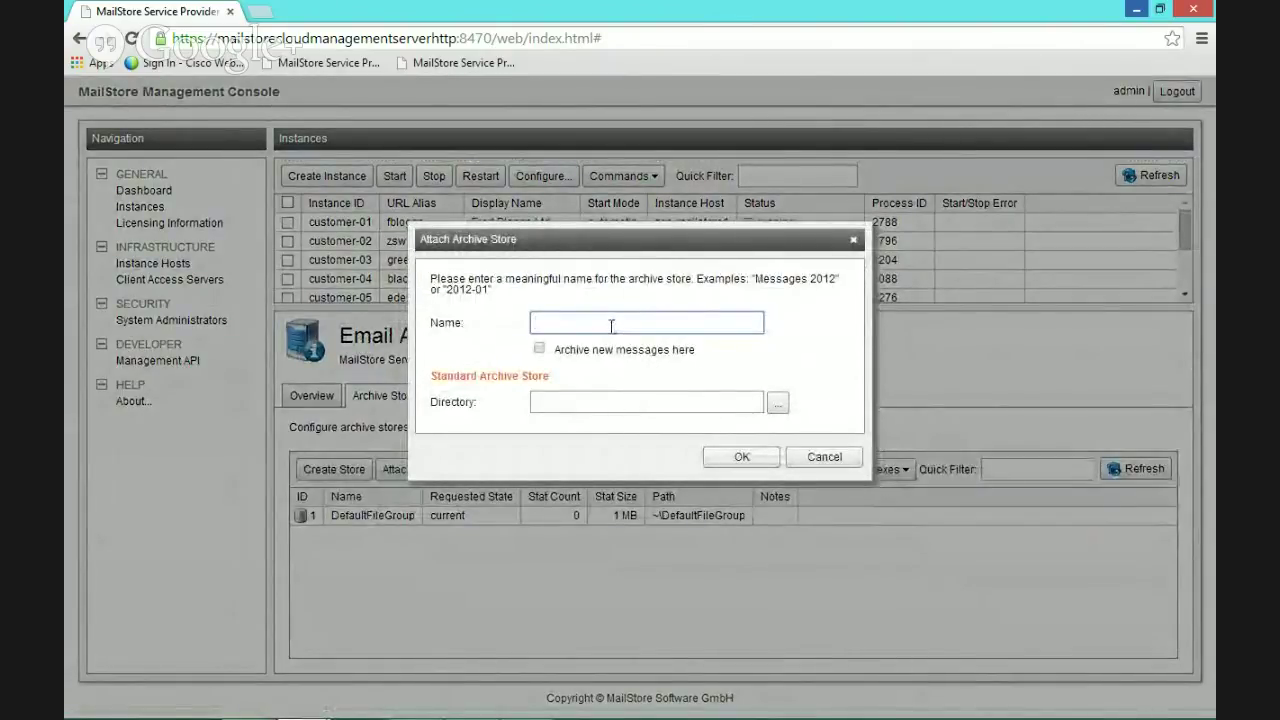
pyautogui.write('old store')
pyautogui.click(778, 402)
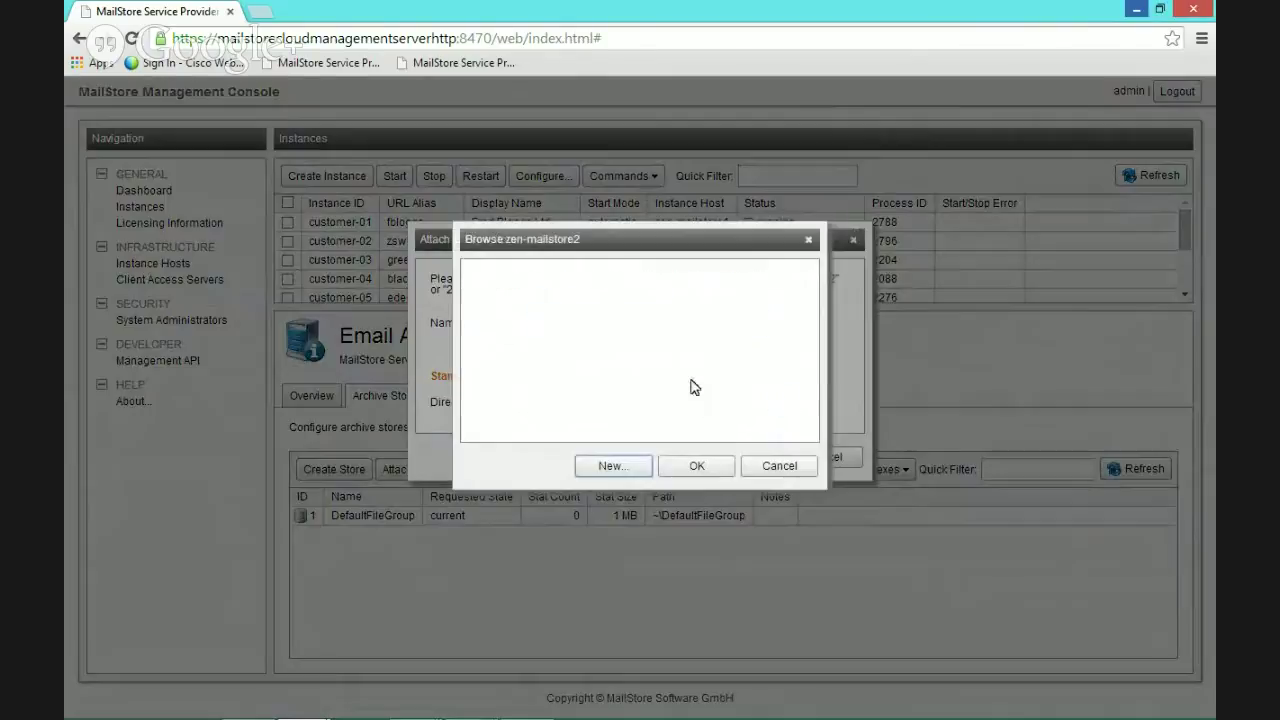
pyautogui.click(467, 267)
pyautogui.click(524, 290)
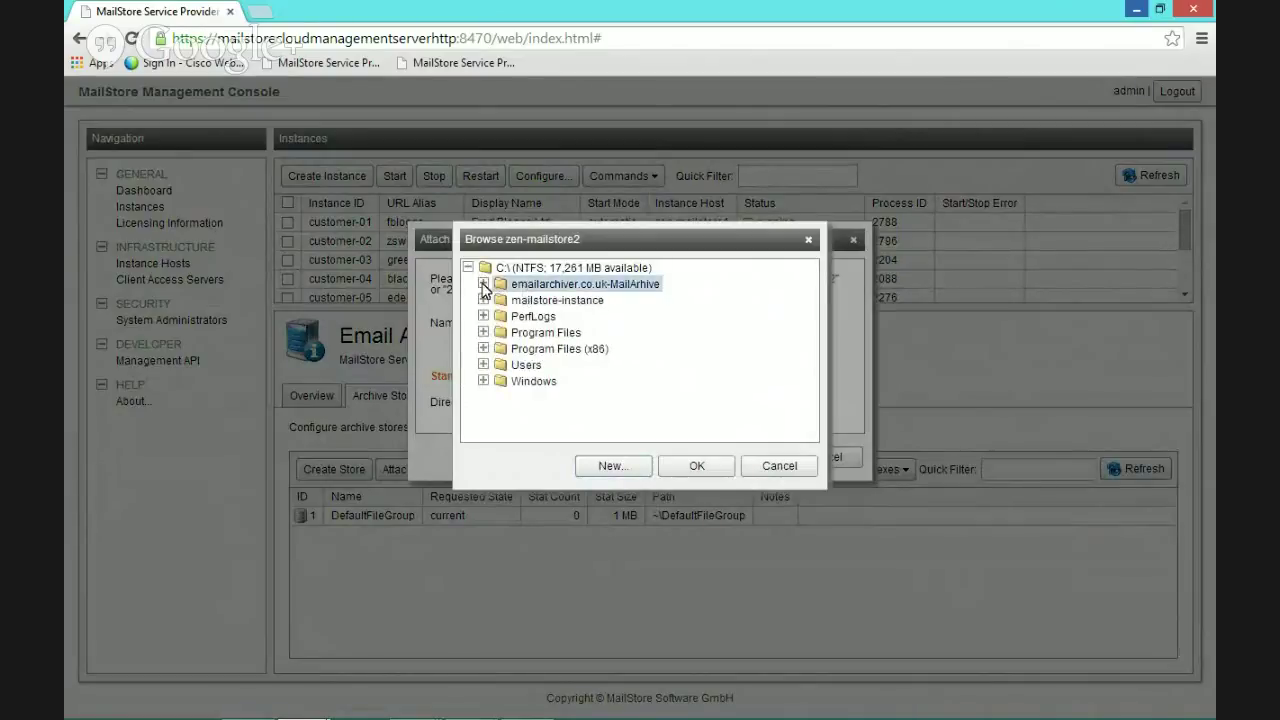
pyautogui.click(482, 284)
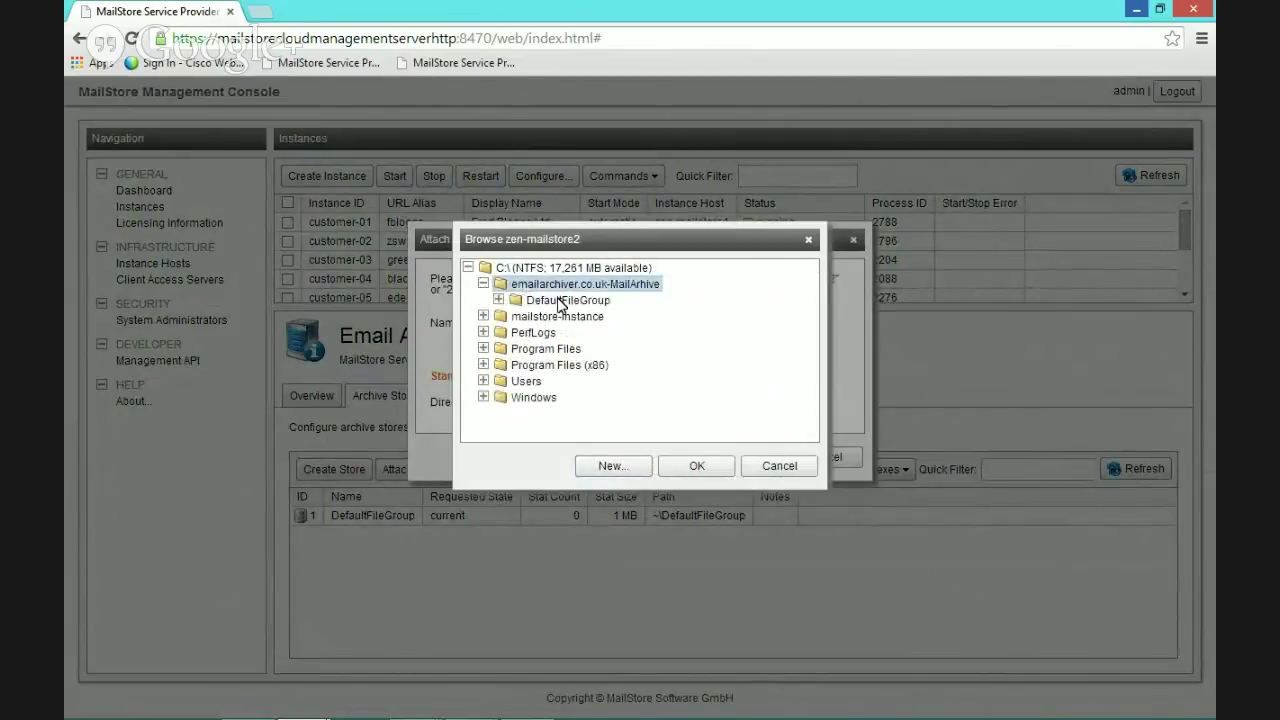
pyautogui.click(562, 300)
pyautogui.click(699, 468)
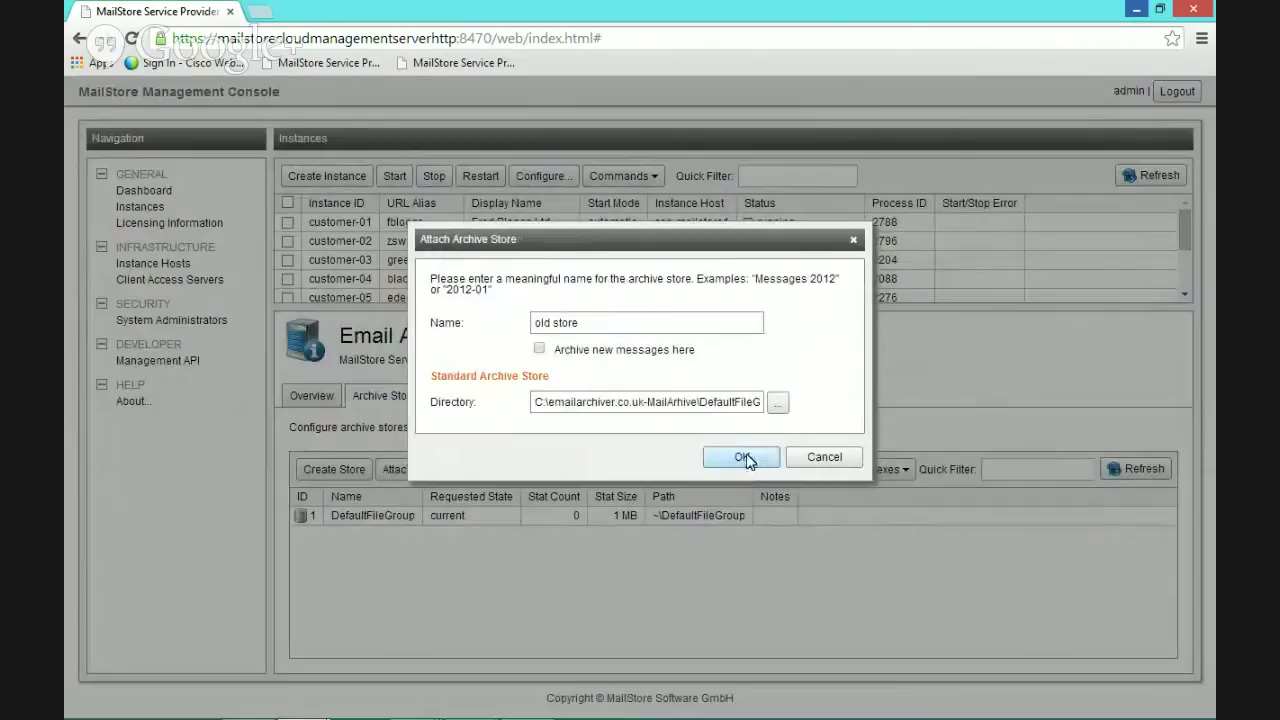
pyautogui.click(744, 457)
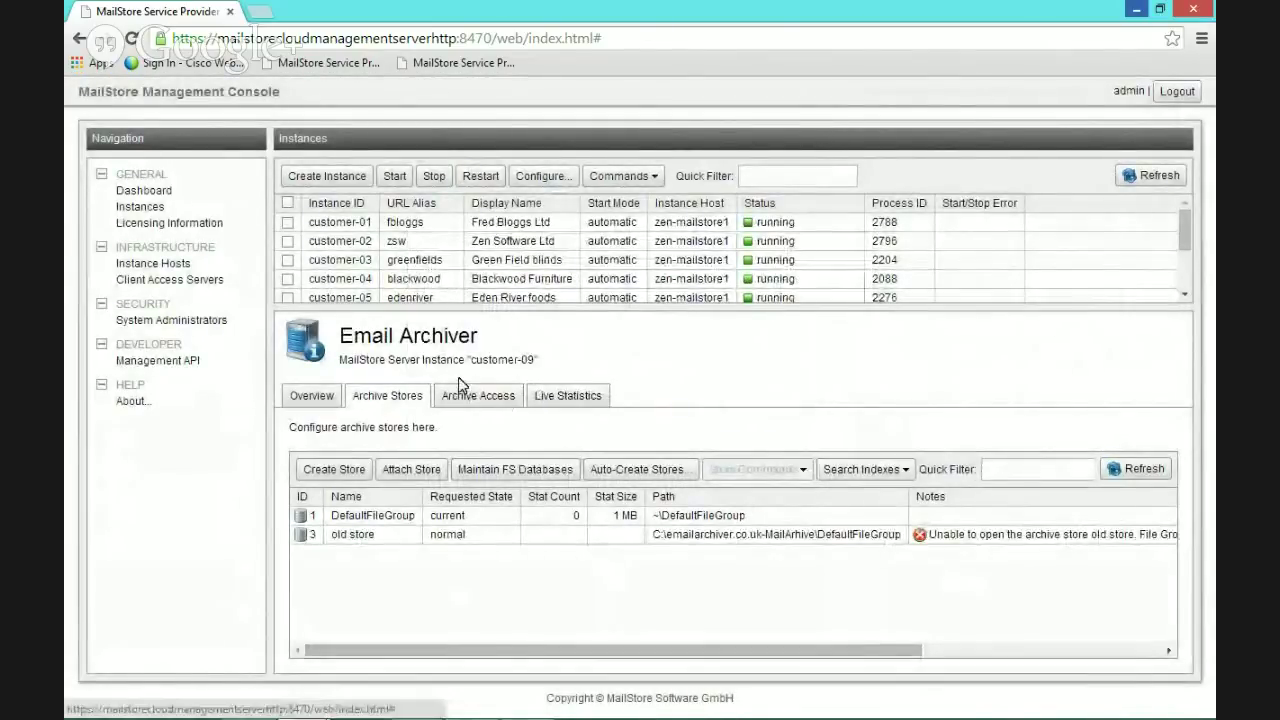
pyautogui.moveTo(1190, 252); pyautogui.dragTo(1190, 290)
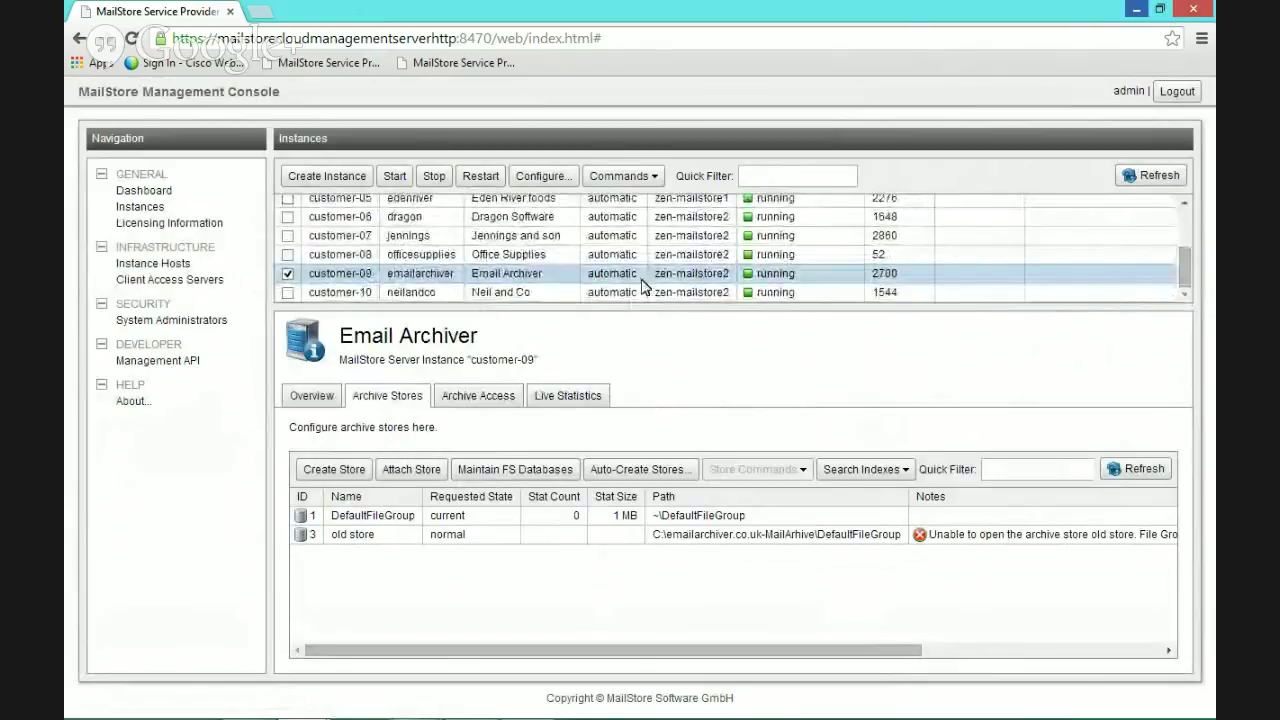
# Step: Detach the old store from the customer-10 instance
pyautogui.click(421, 294)
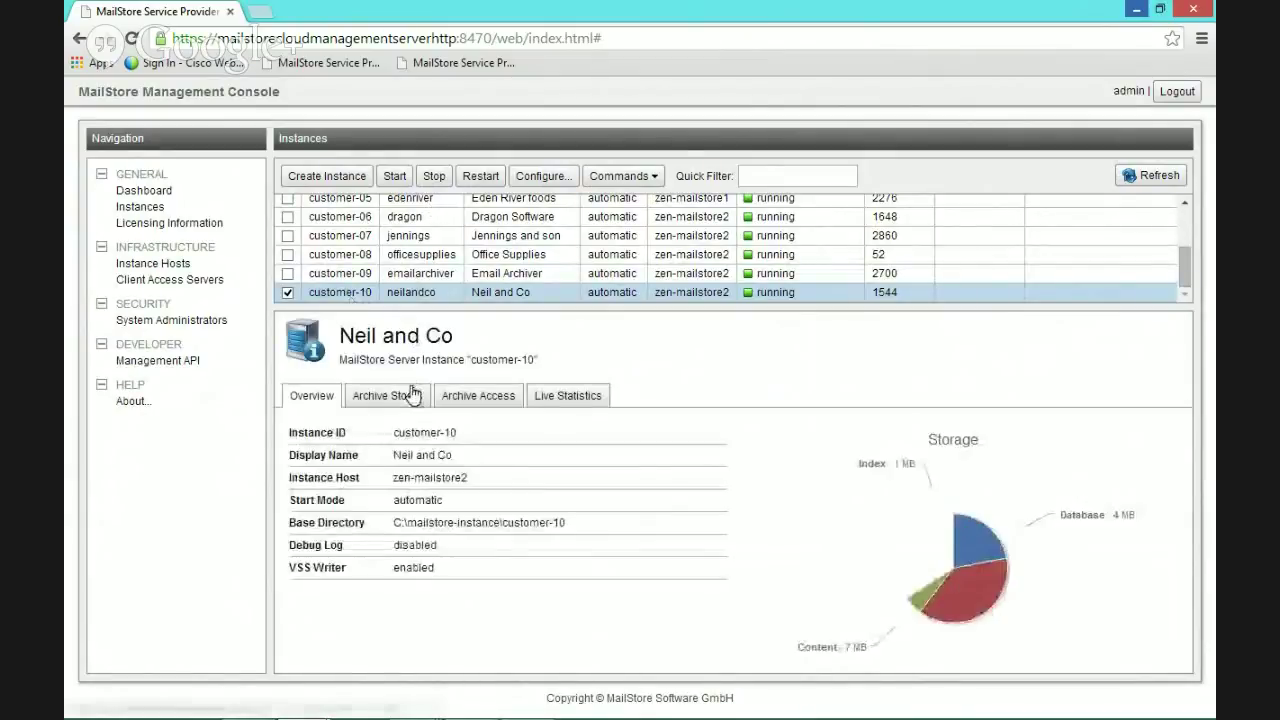
pyautogui.click(395, 397)
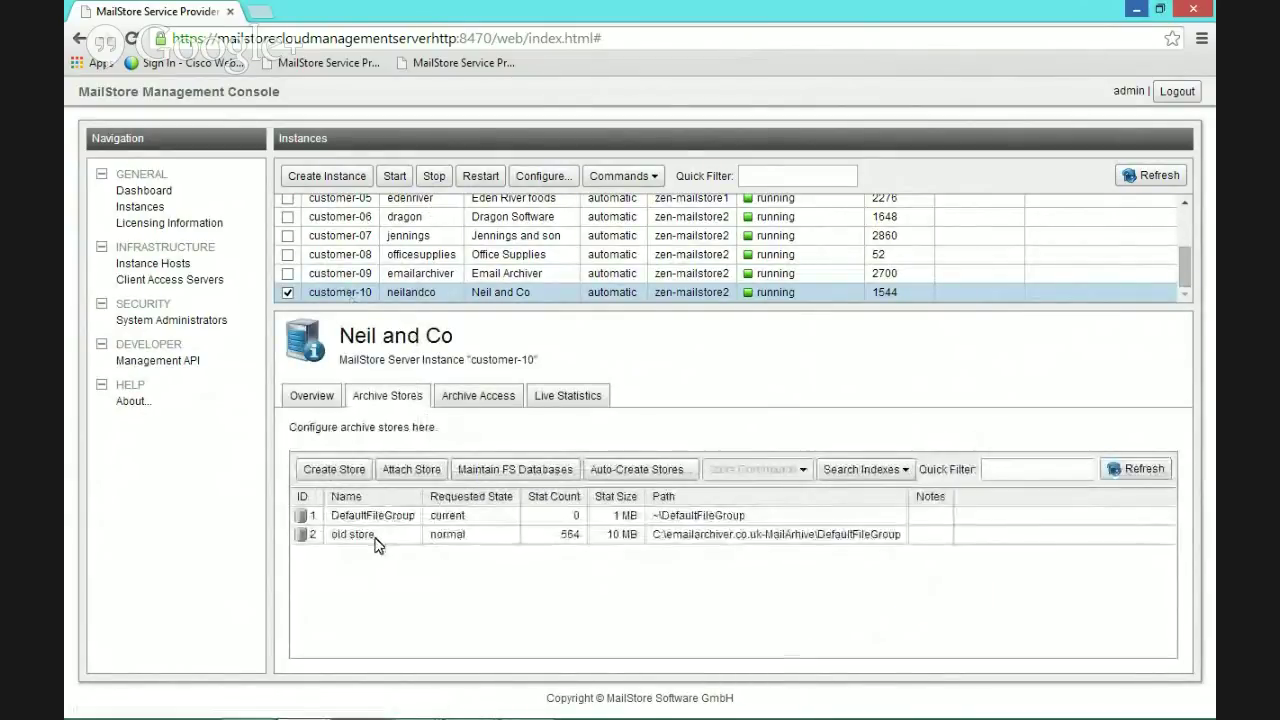
pyautogui.click(376, 537)
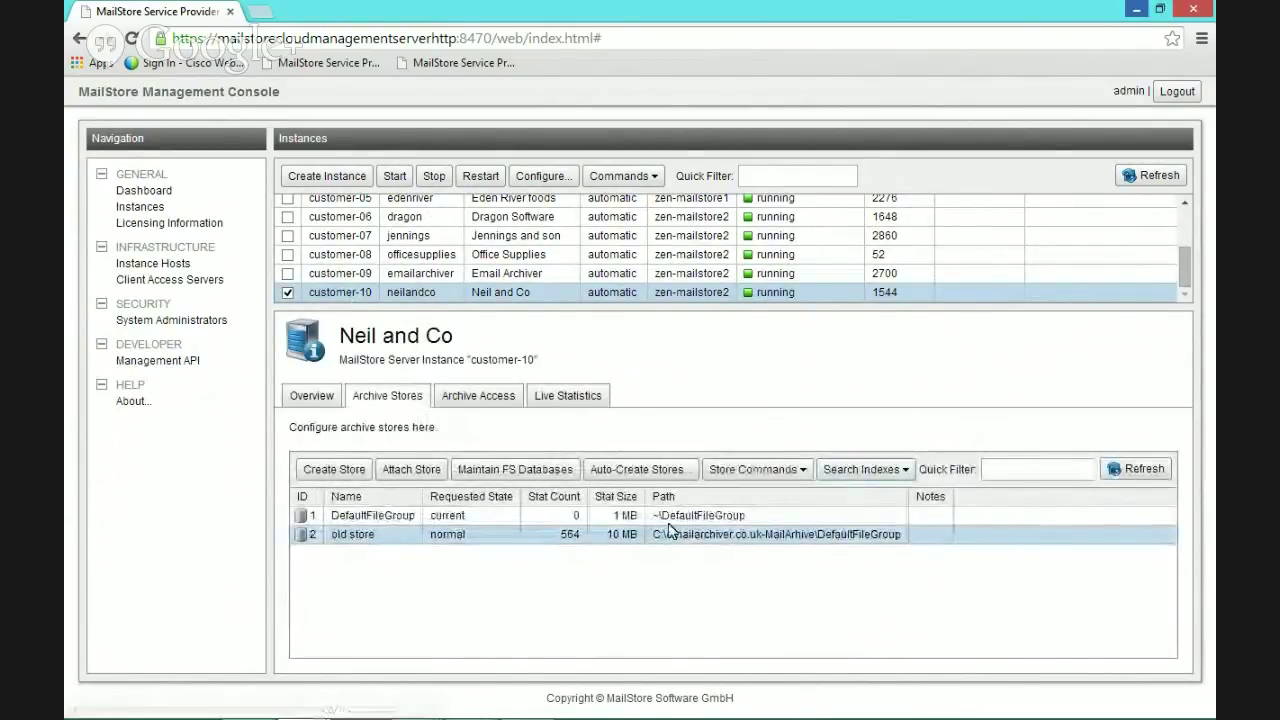
pyautogui.click(750, 469)
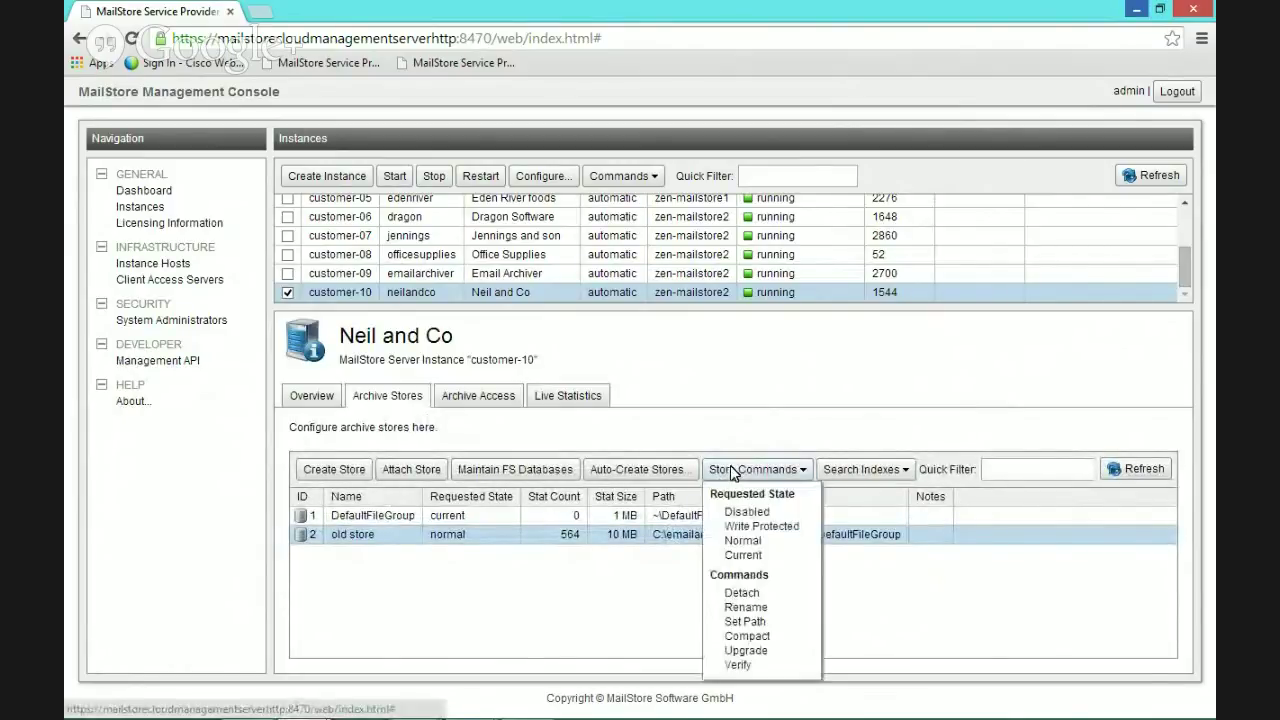
pyautogui.click(742, 593)
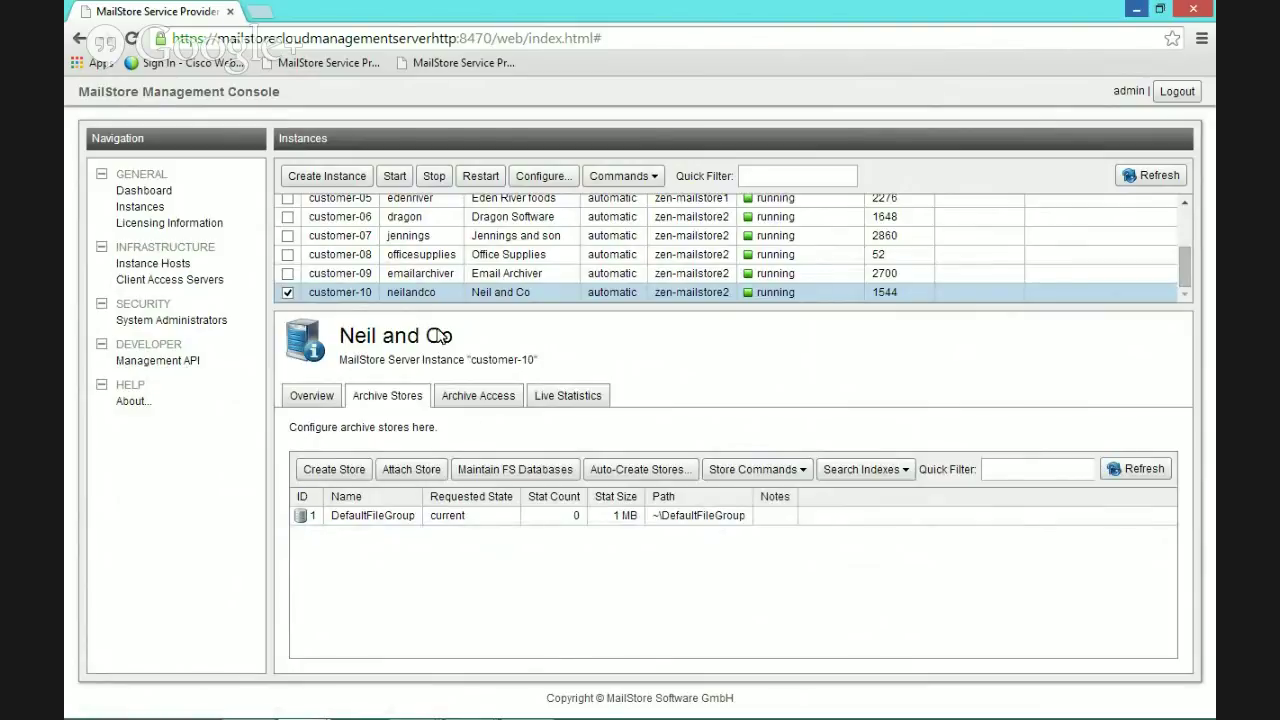
# Step: Select customer-09's failing old store and bring up its Store Commands
pyautogui.click(333, 276)
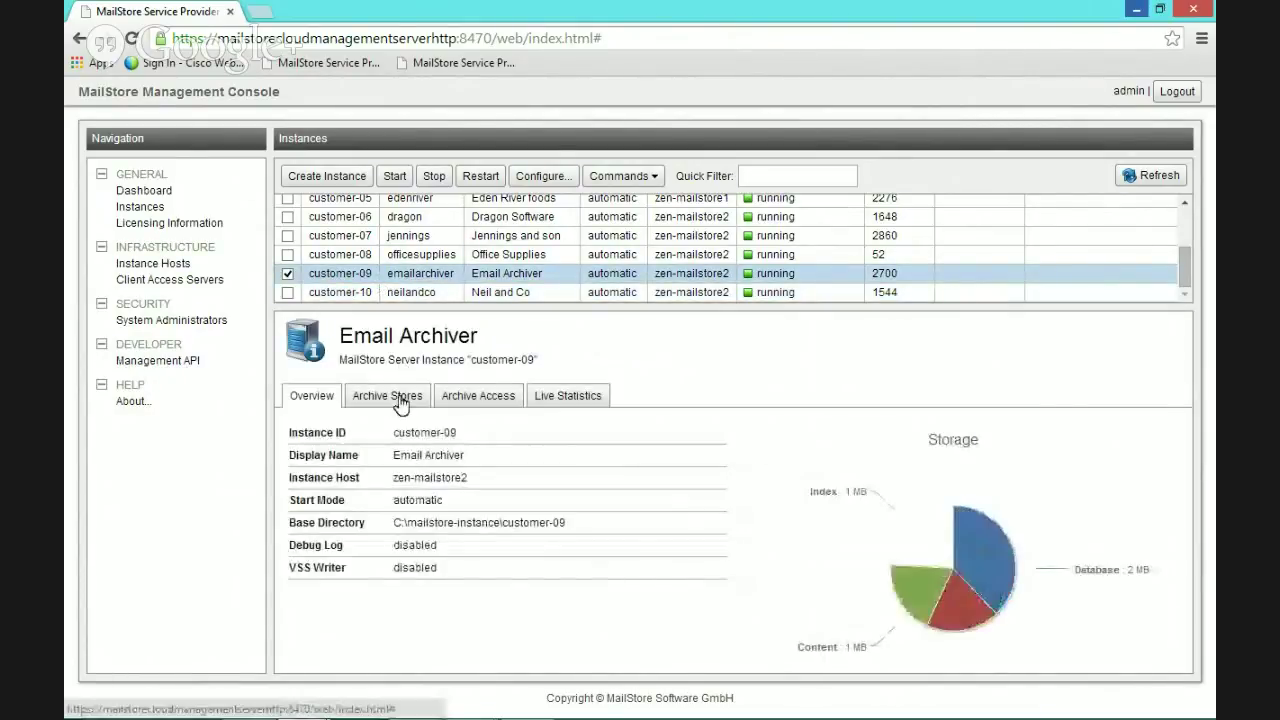
pyautogui.click(398, 399)
pyautogui.click(737, 534)
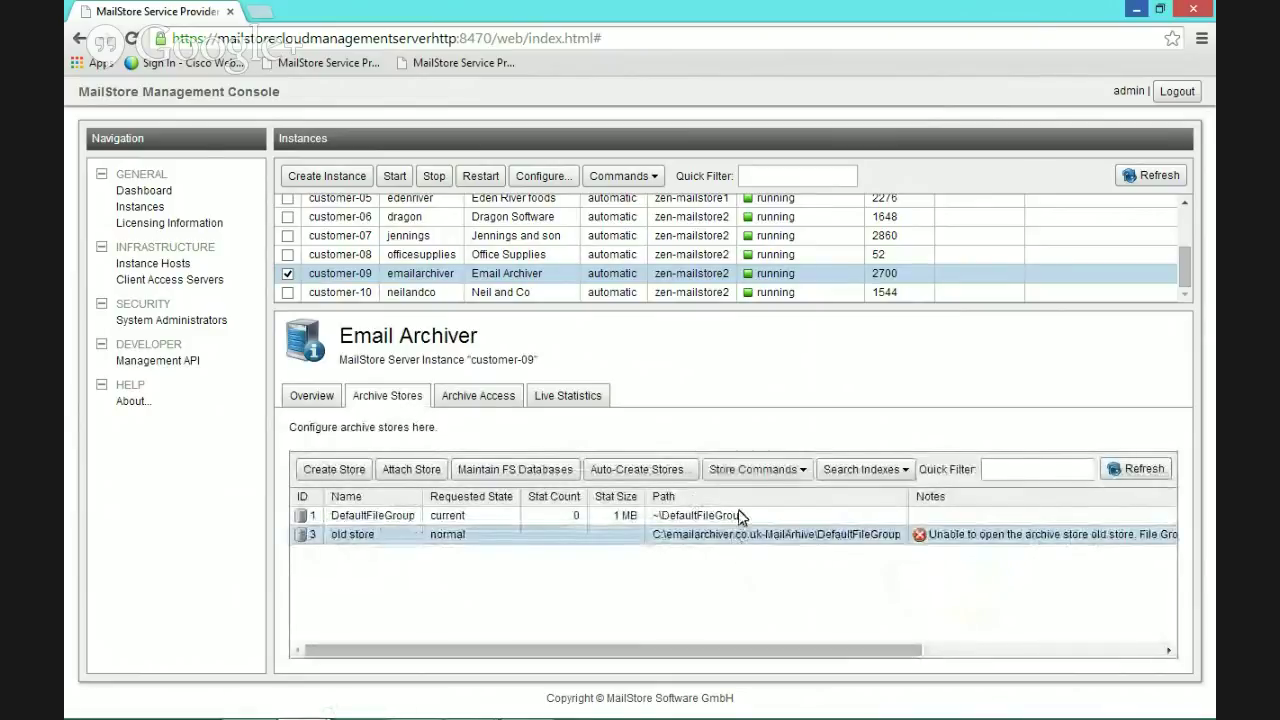
pyautogui.click(755, 469)
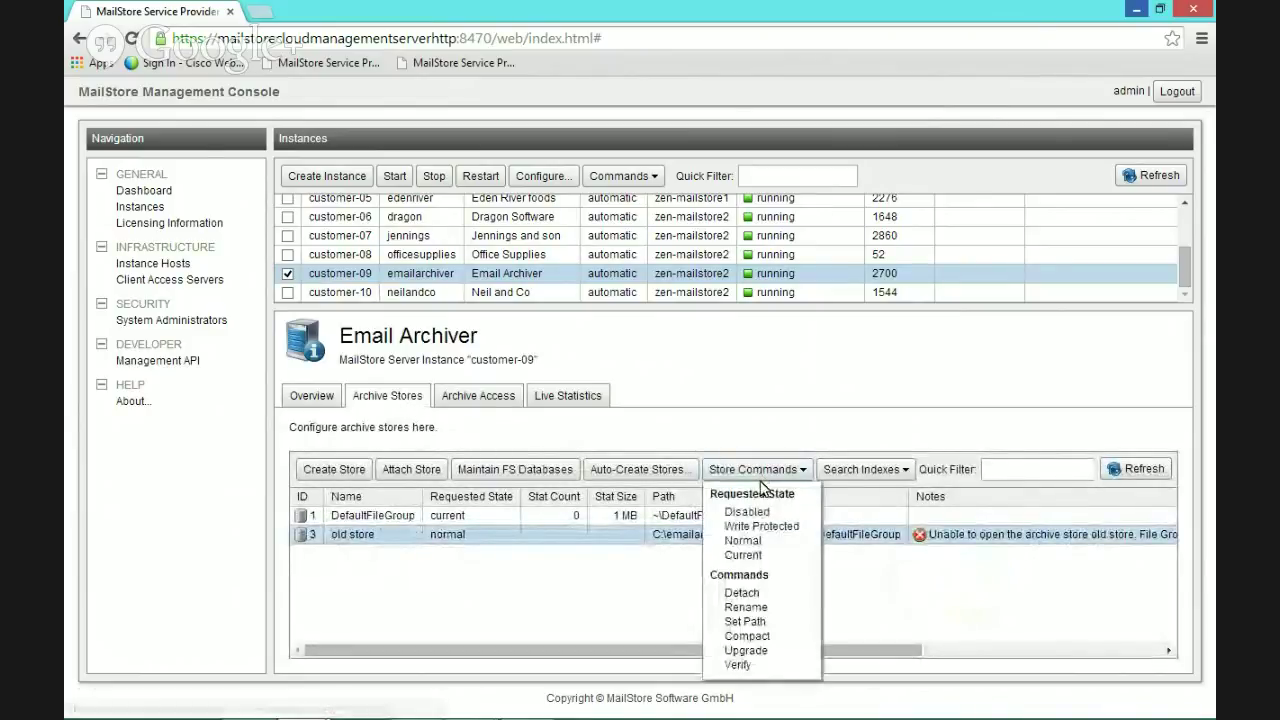
# Step: Detach customer-09's failing old store, reattach DefaultFileGroup as 'old store', then minimise the console
pyautogui.click(761, 598)
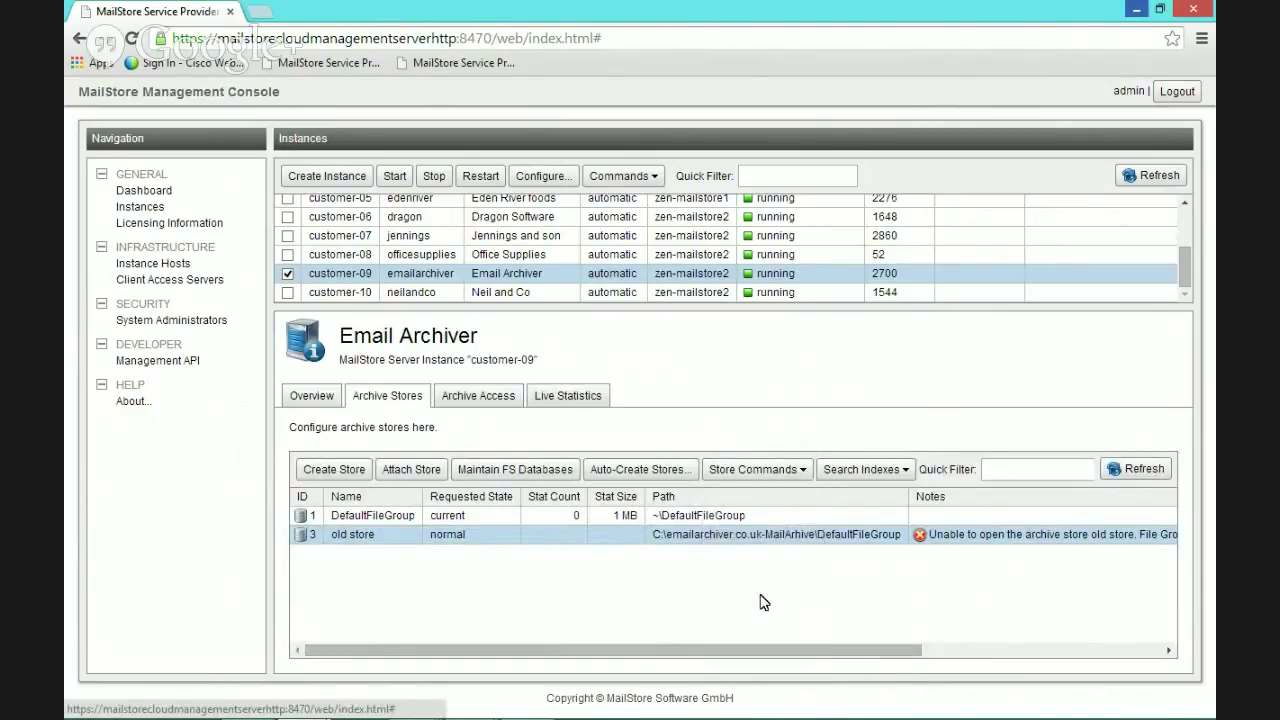
pyautogui.click(437, 471)
pyautogui.write('old store')
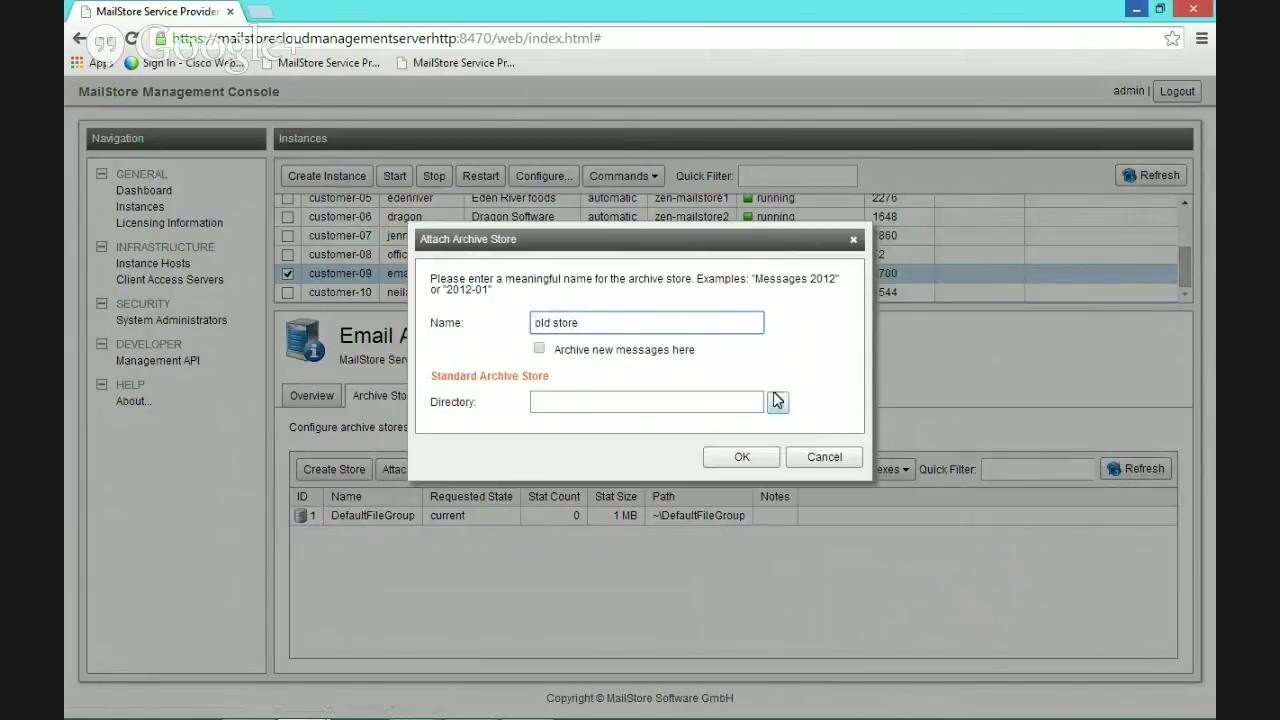
pyautogui.click(778, 403)
pyautogui.click(468, 267)
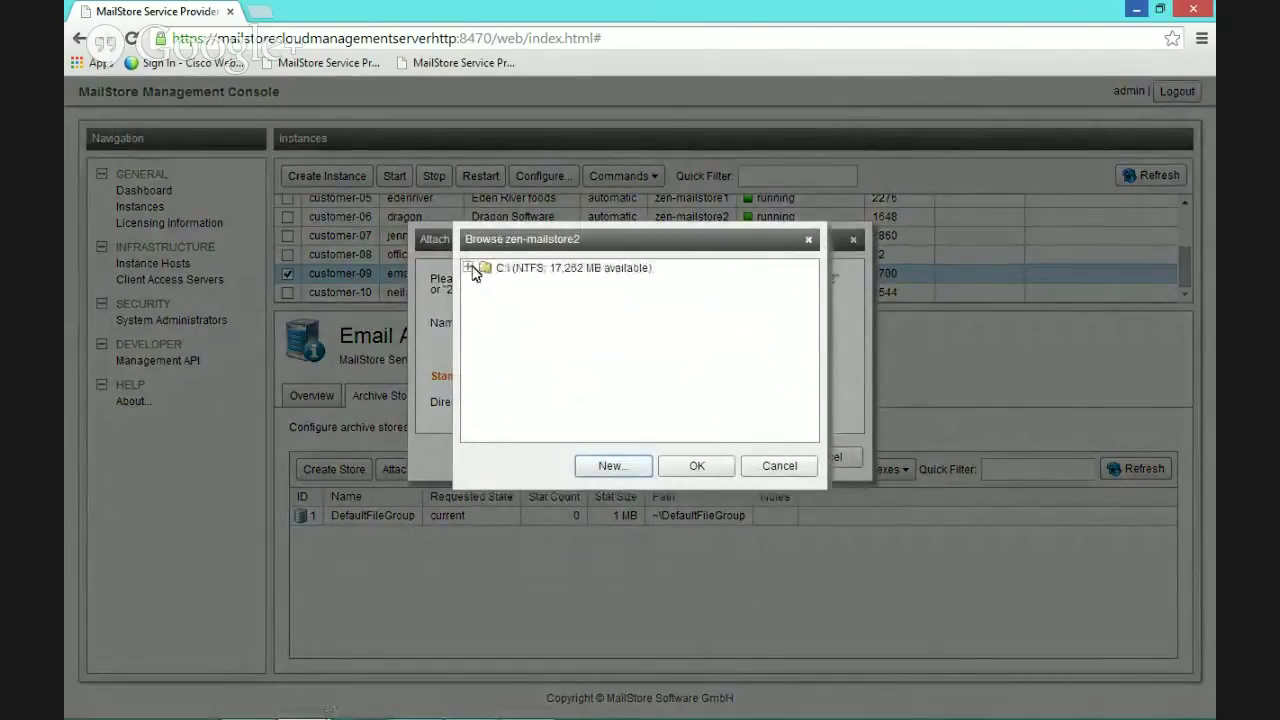
pyautogui.click(483, 284)
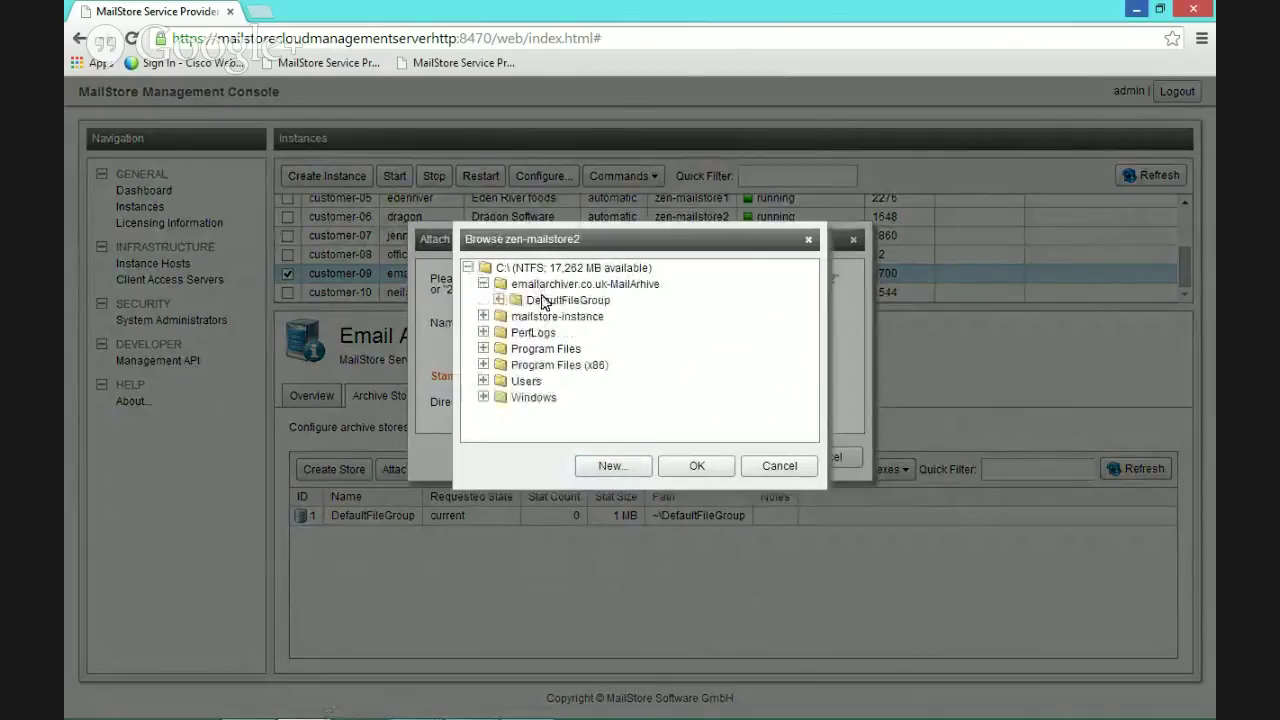
pyautogui.click(546, 300)
pyautogui.click(690, 467)
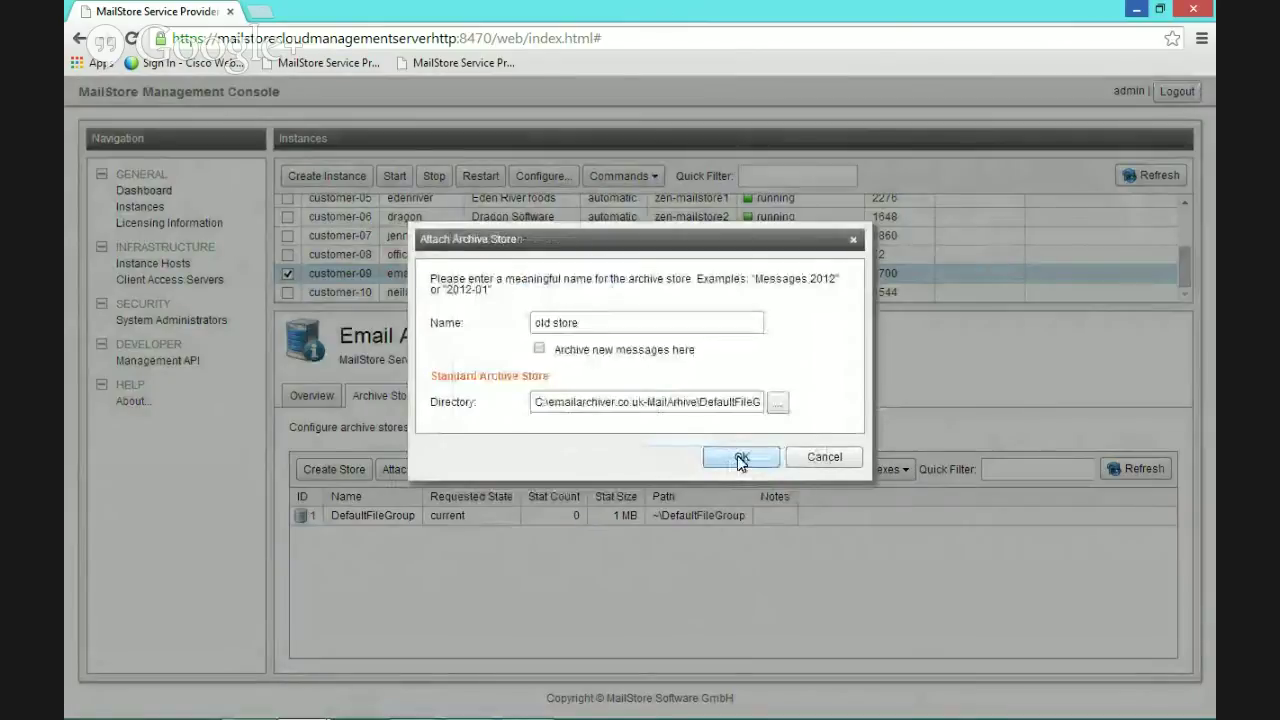
pyautogui.click(737, 458)
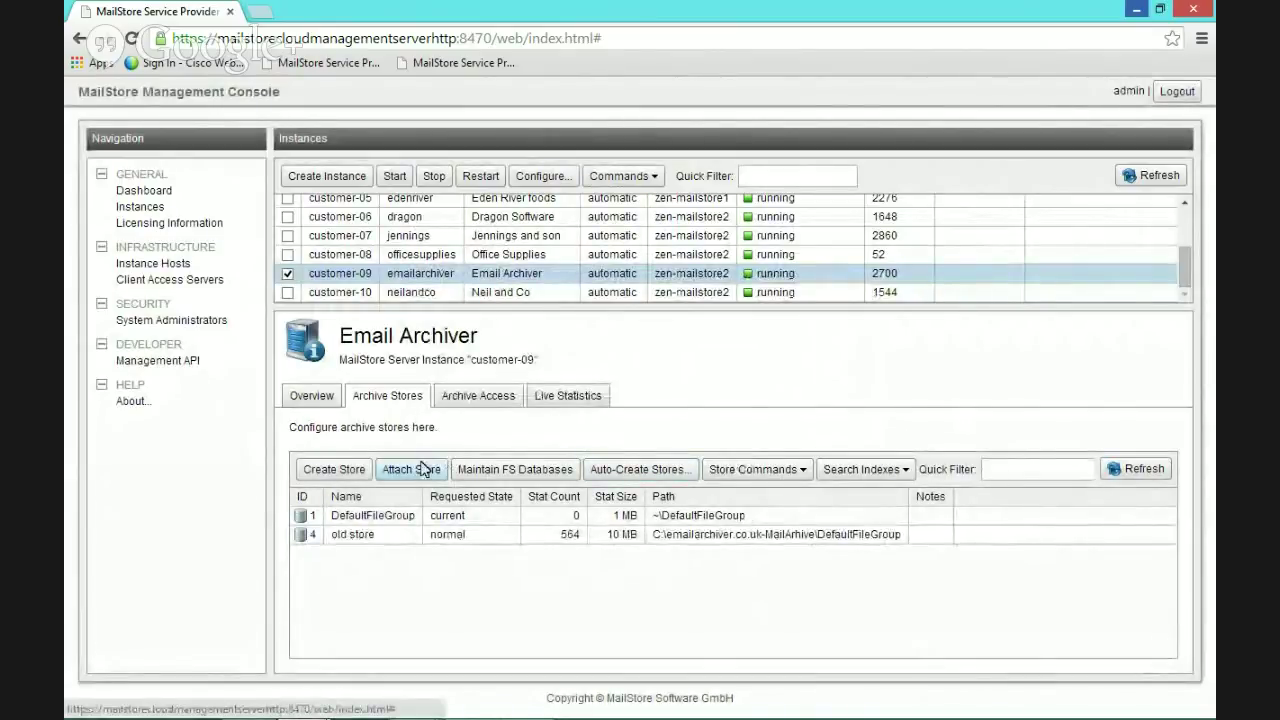
pyautogui.click(1133, 9)
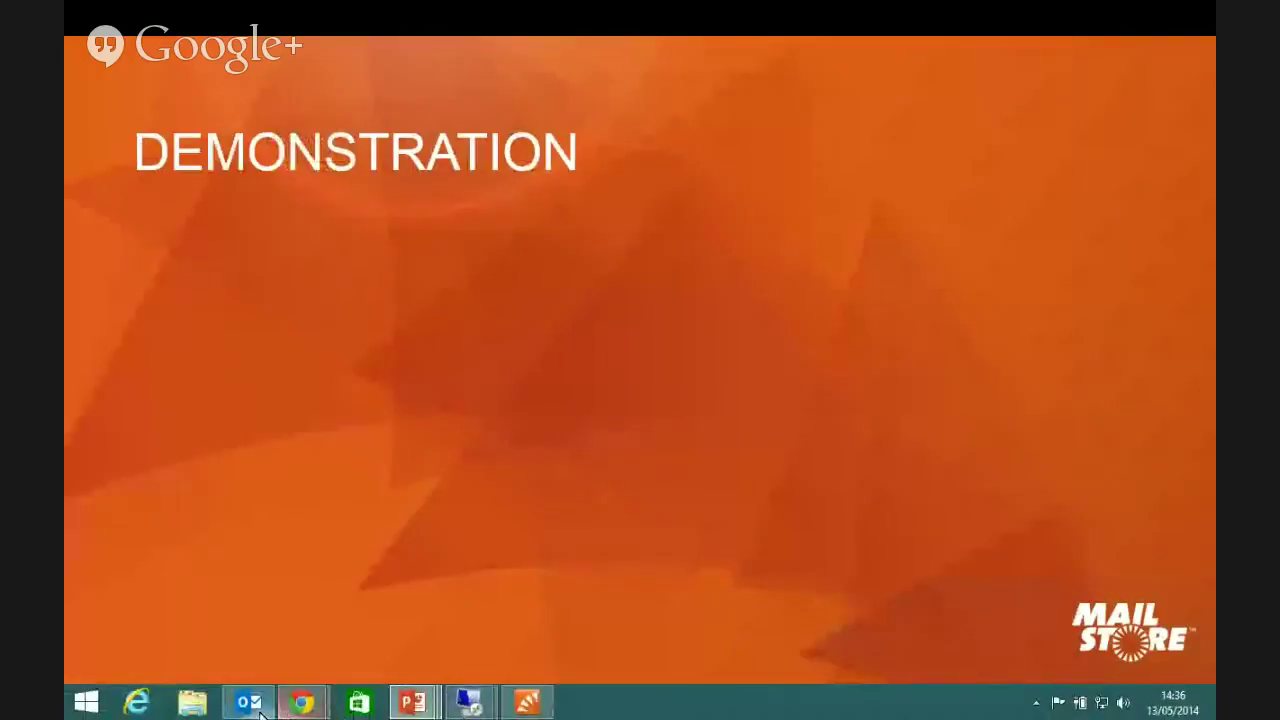
# Step: Browse the archived Inbox > Ebuyer folder, read the newest Ebuyer.com message, then minimise Outlook
pyautogui.click(249, 703)
pyautogui.click(309, 72)
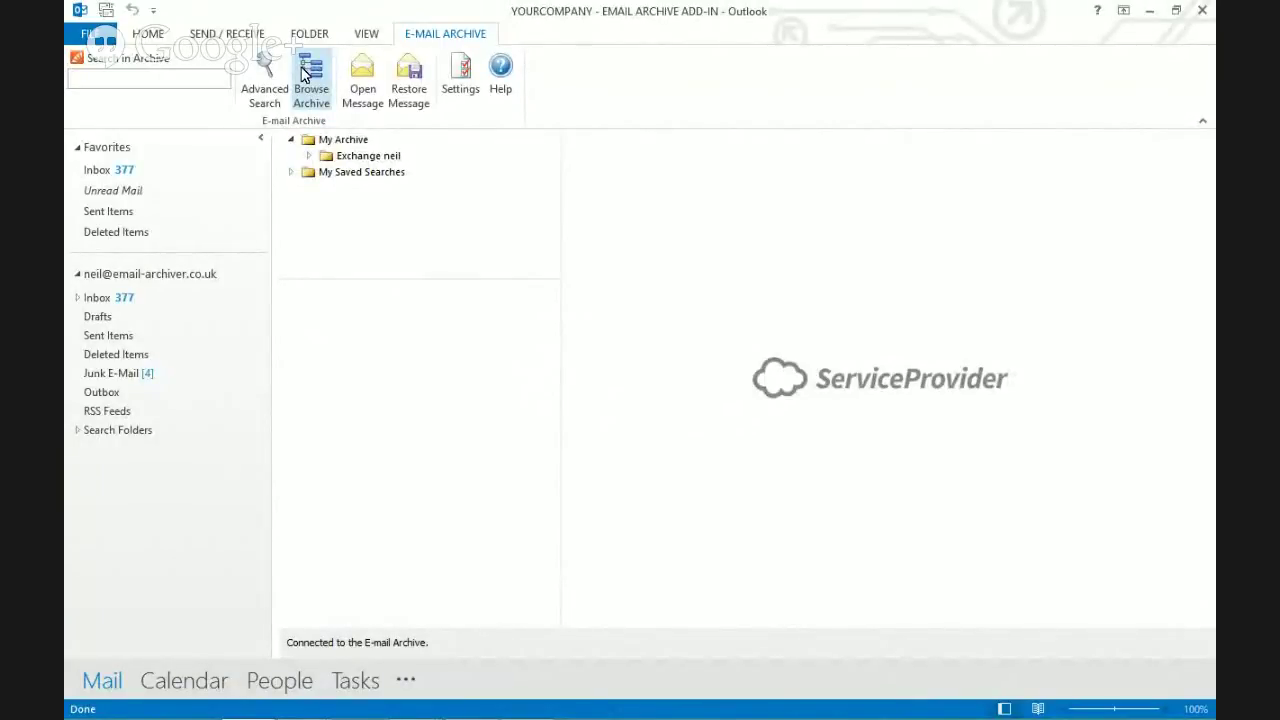
pyautogui.click(310, 157)
pyautogui.click(326, 172)
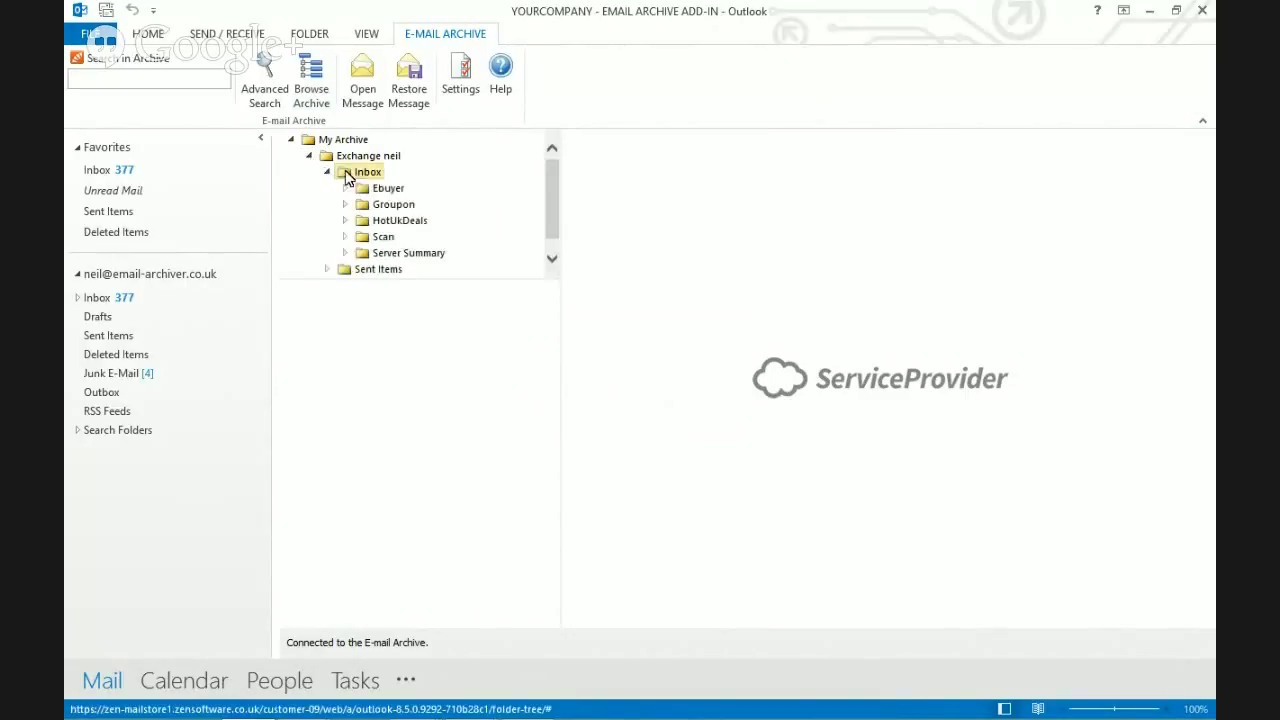
pyautogui.click(375, 190)
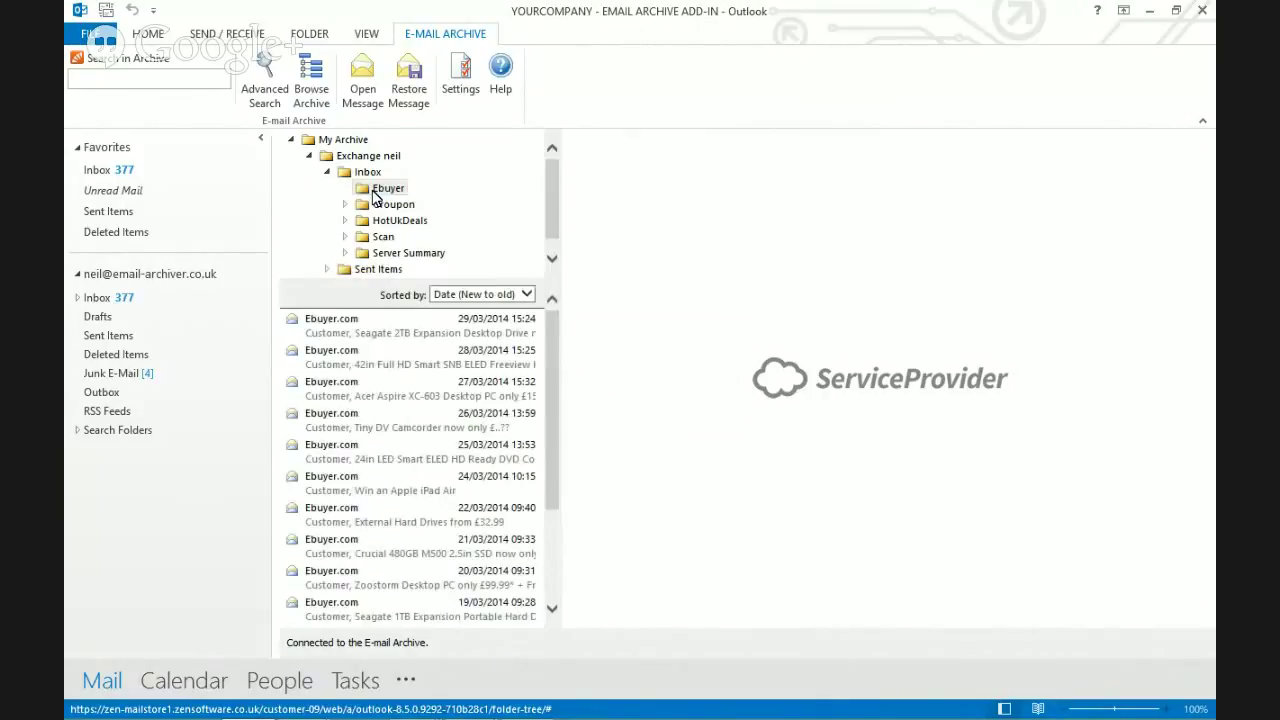
pyautogui.click(386, 339)
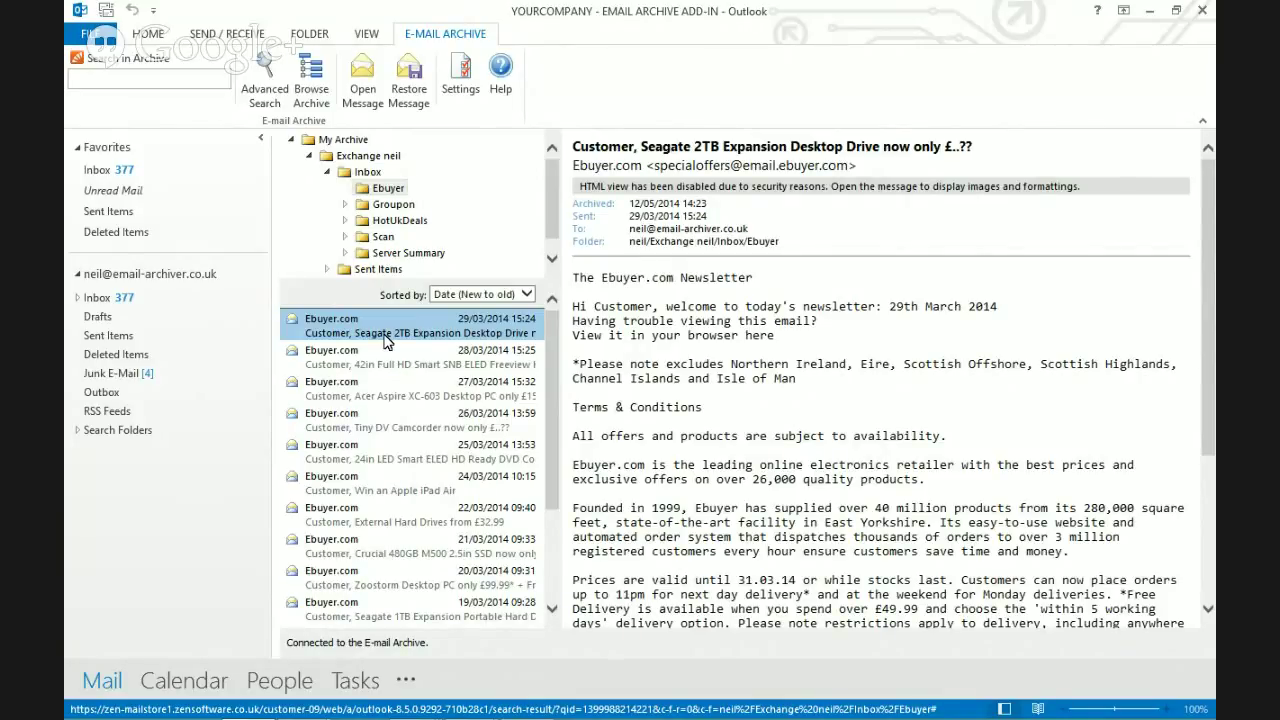
pyautogui.click(1152, 11)
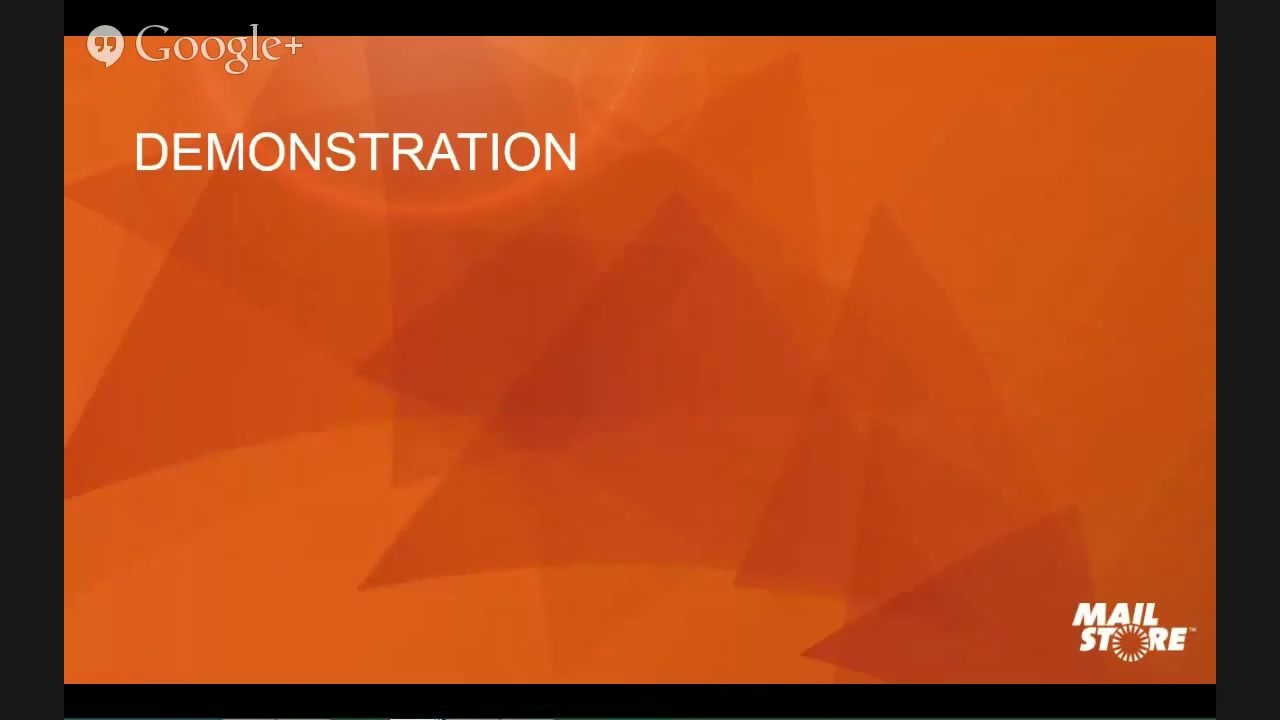